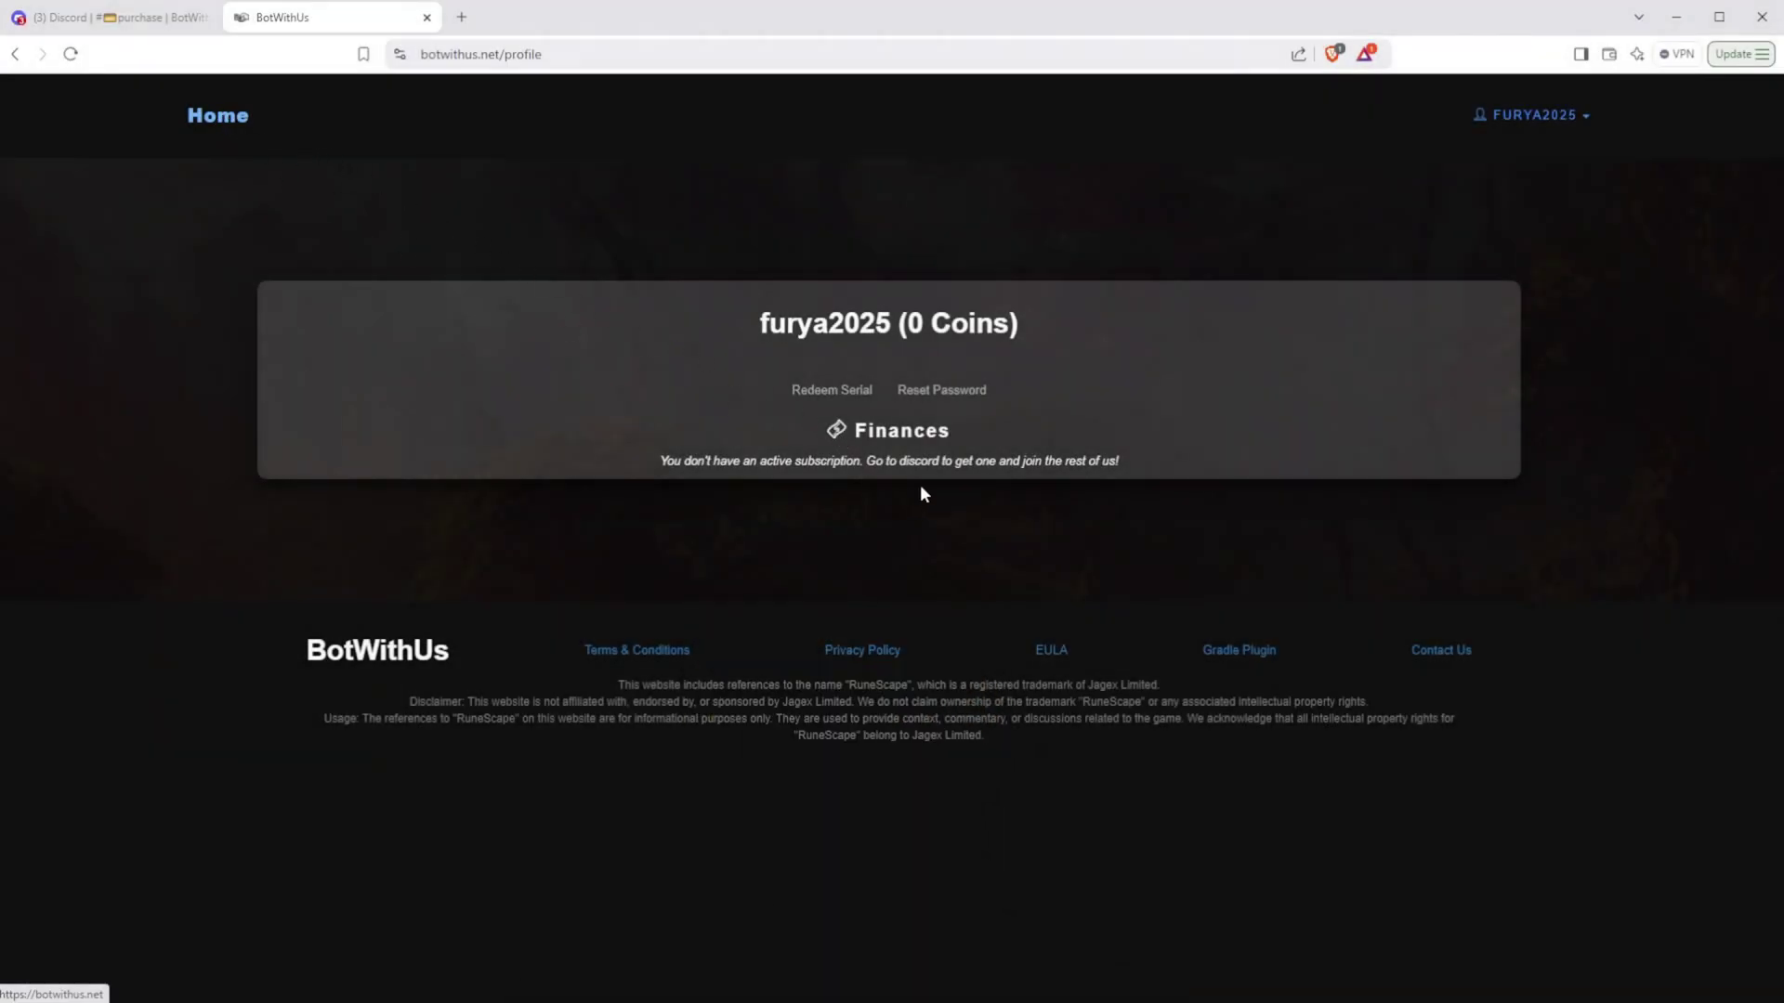
Return from the profile to the botwithus.net home page and scroll through its How We Work section
{"action": "left_click", "coordinate": [197, 121]}
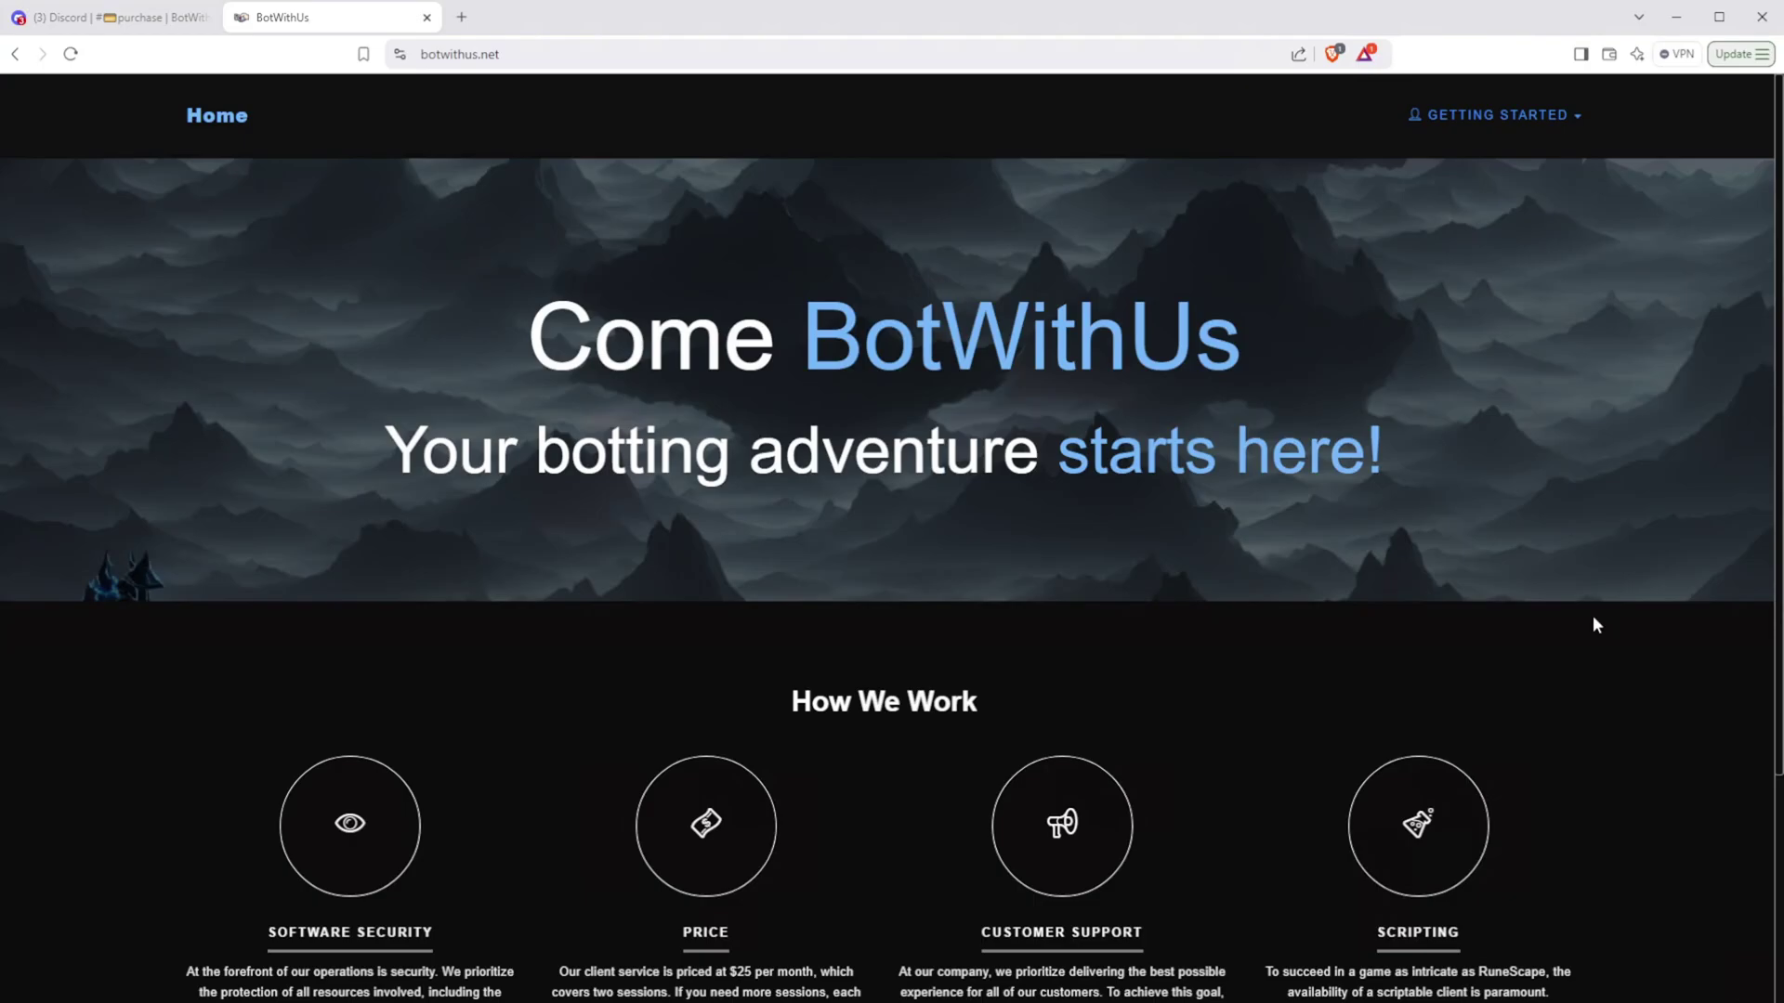
{"action": "scroll", "coordinate": [1416, 569], "scroll_direction": "down", "scroll_amount": 2}
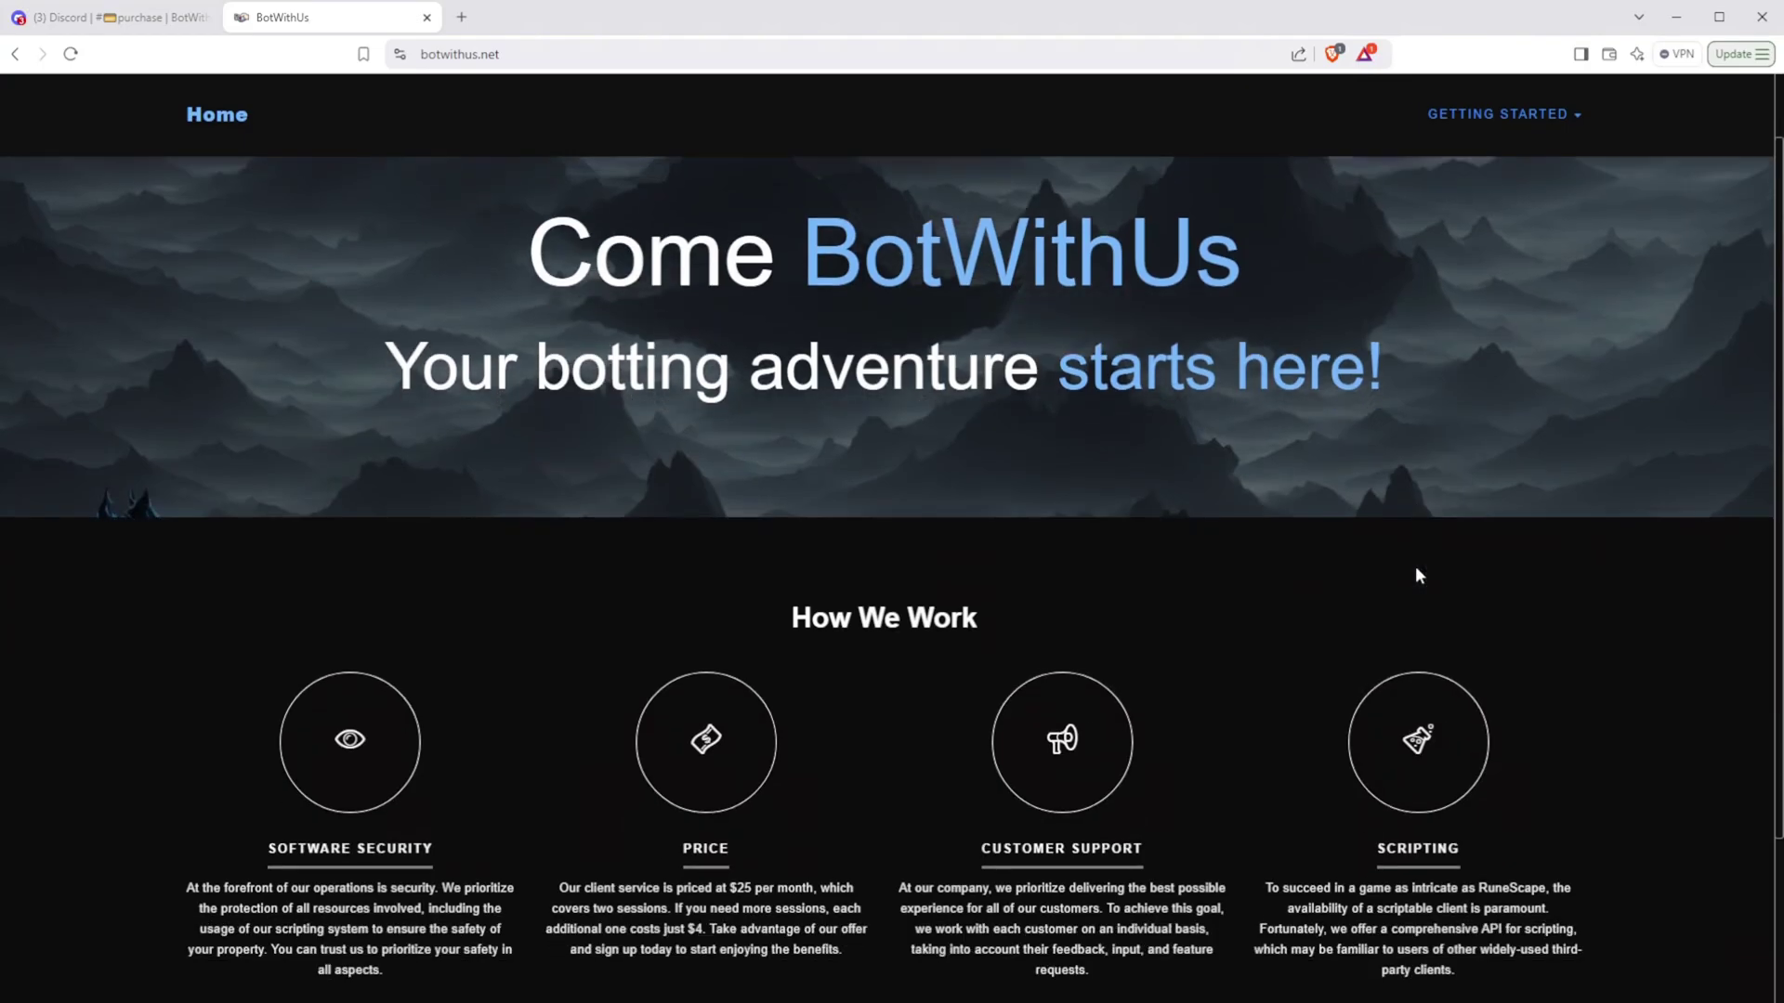
{"action": "scroll", "coordinate": [1417, 573], "scroll_direction": "up", "scroll_amount": 1}
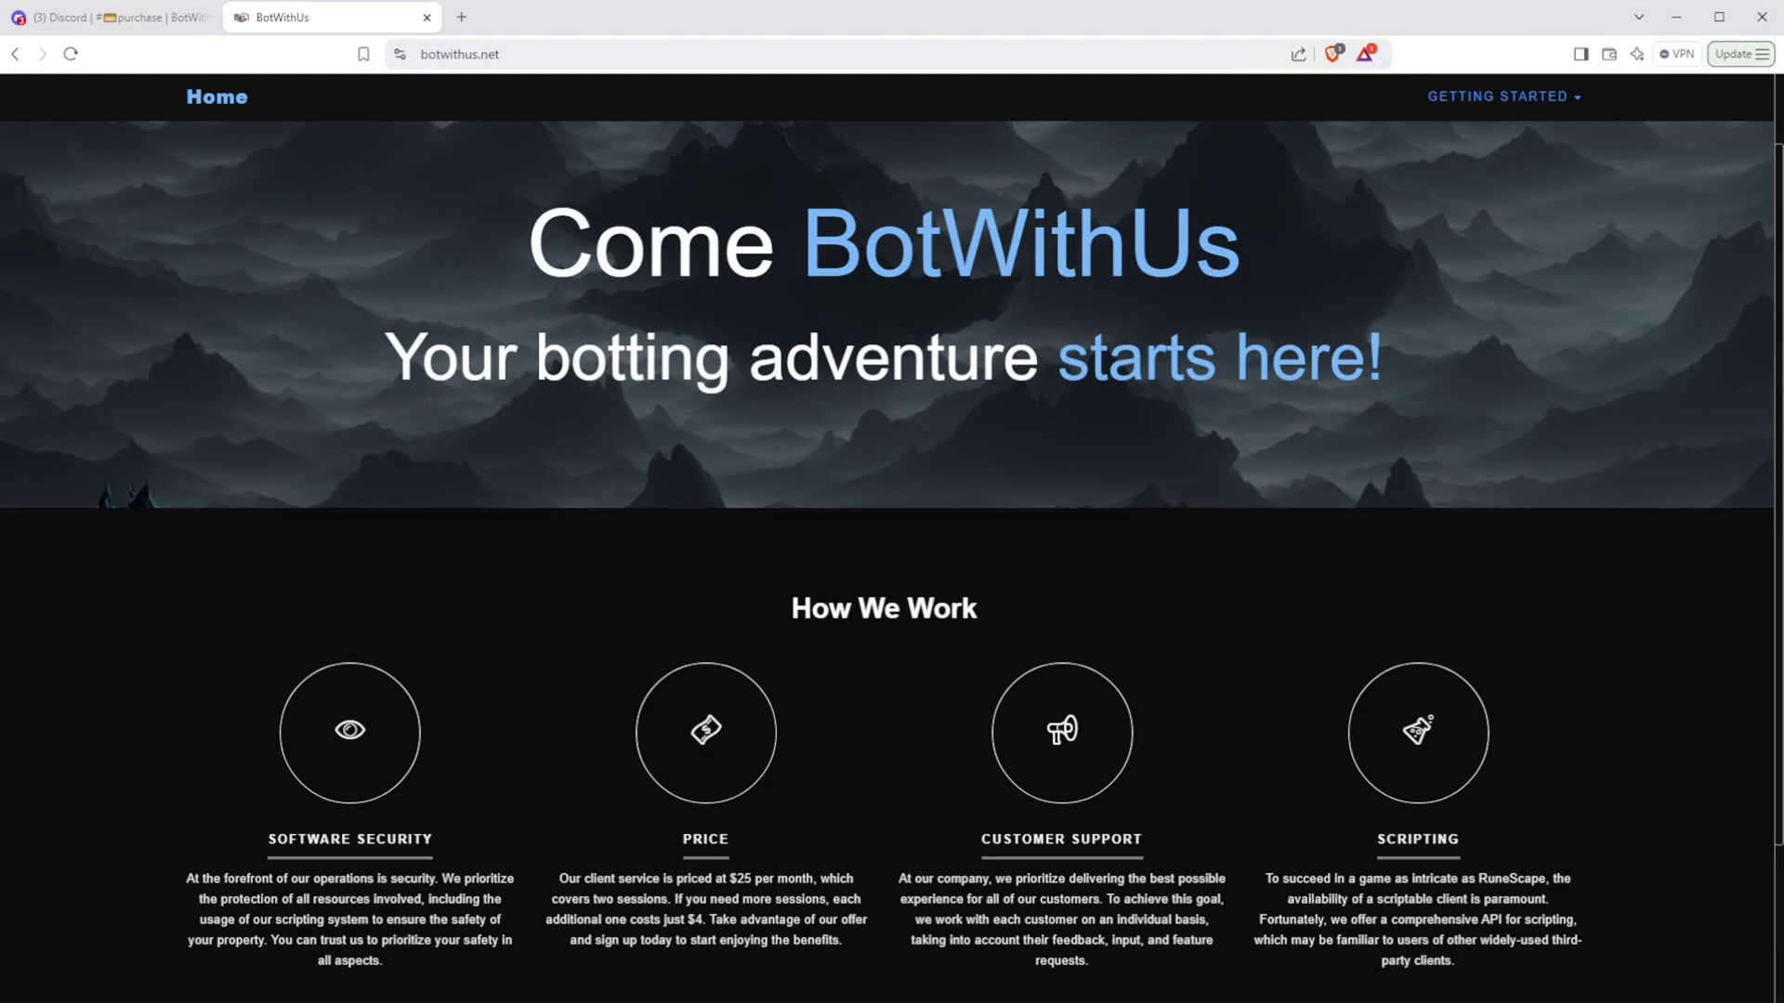
Register with the saved username via Discord, then move on to the Discord purchase channel
{"action": "left_click", "coordinate": [1496, 99]}
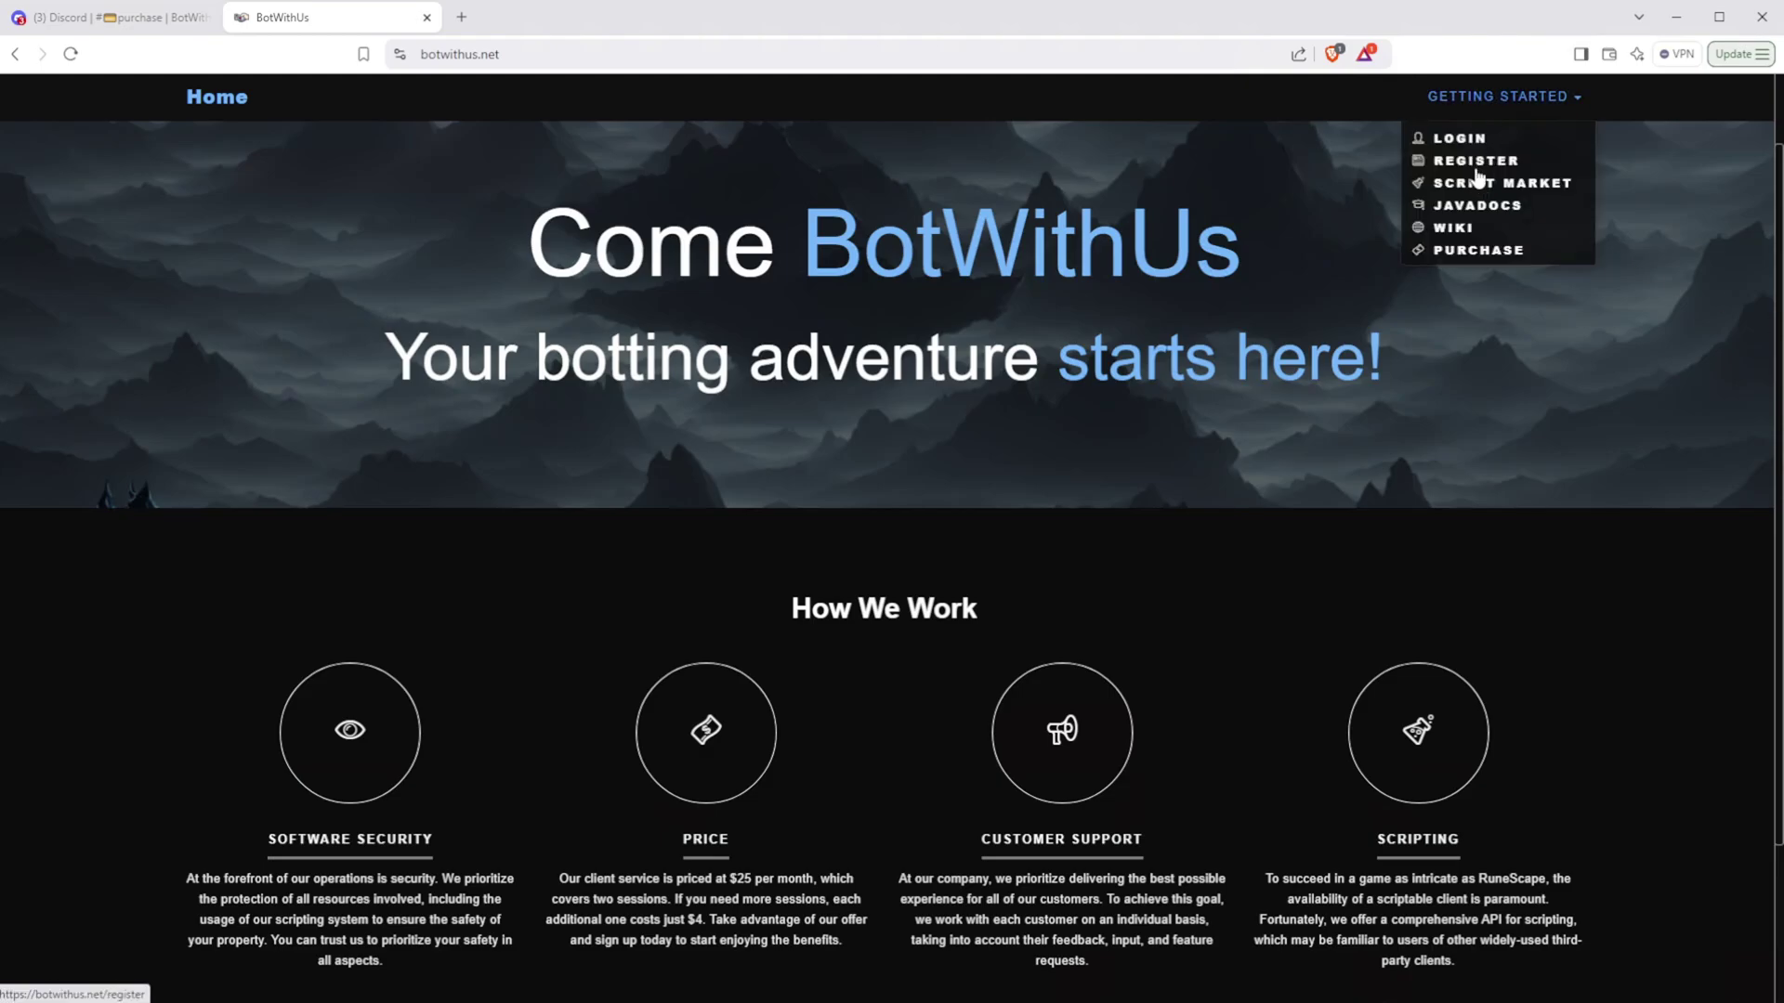
{"action": "left_click", "coordinate": [1609, 479]}
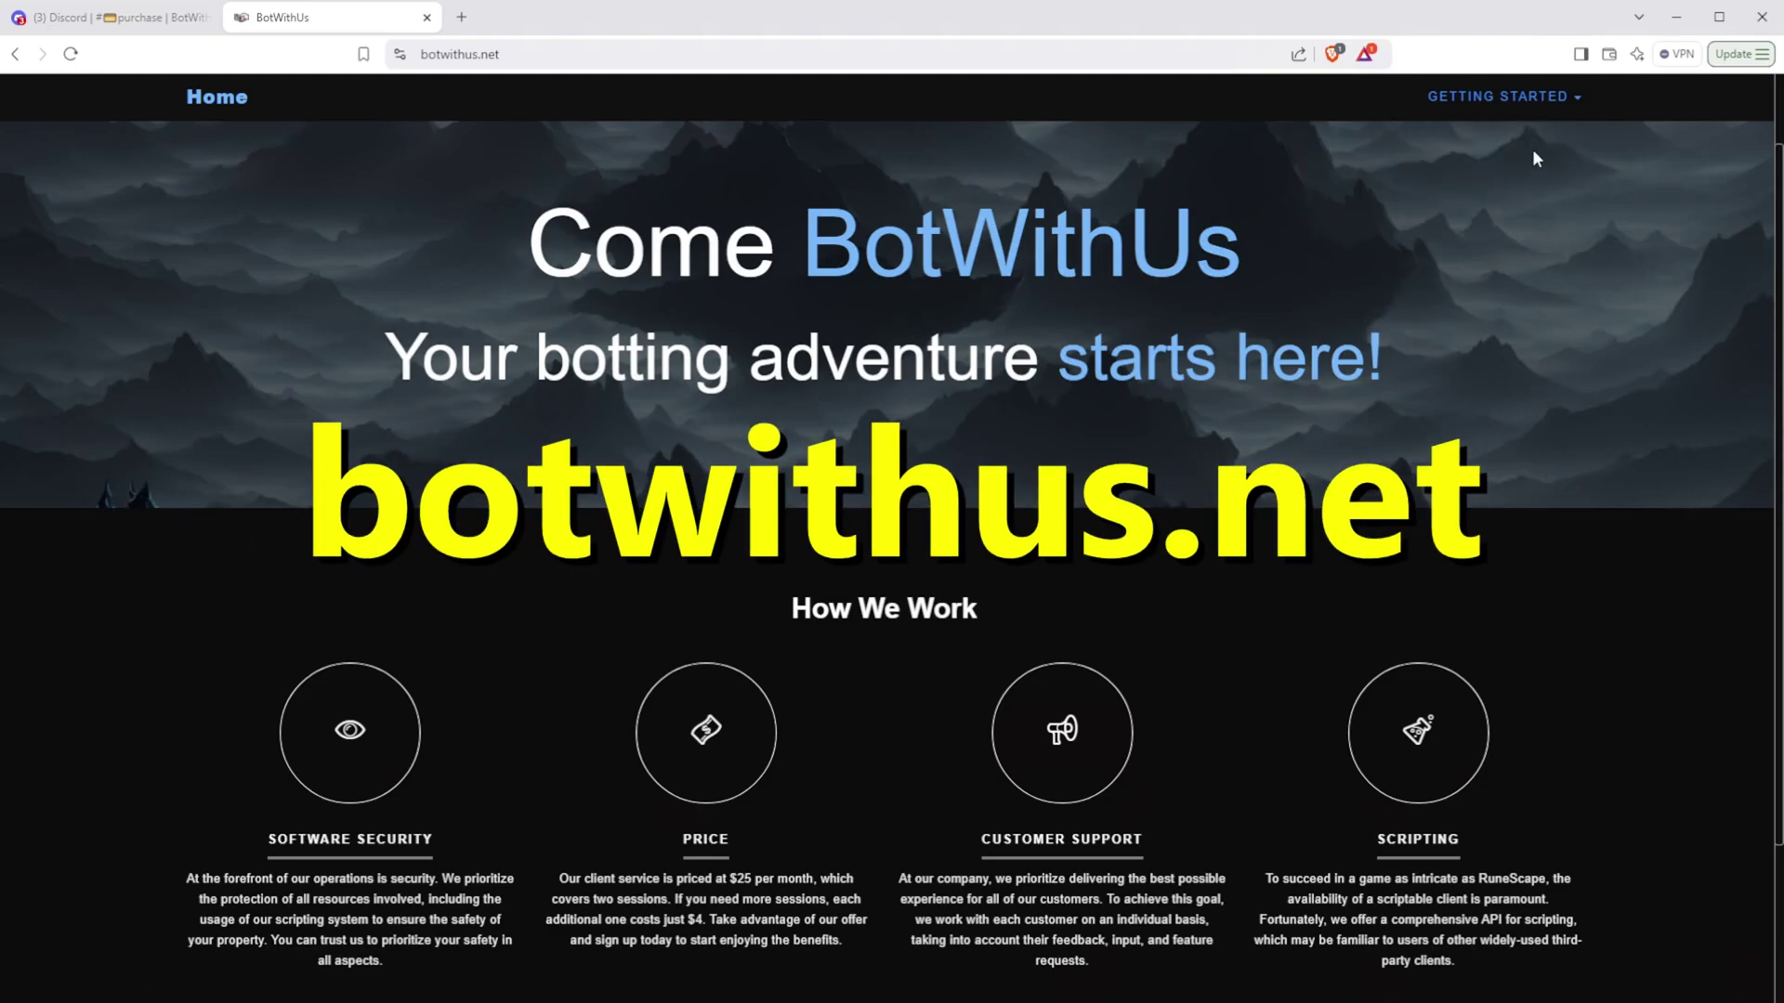
{"action": "left_click", "coordinate": [1486, 105]}
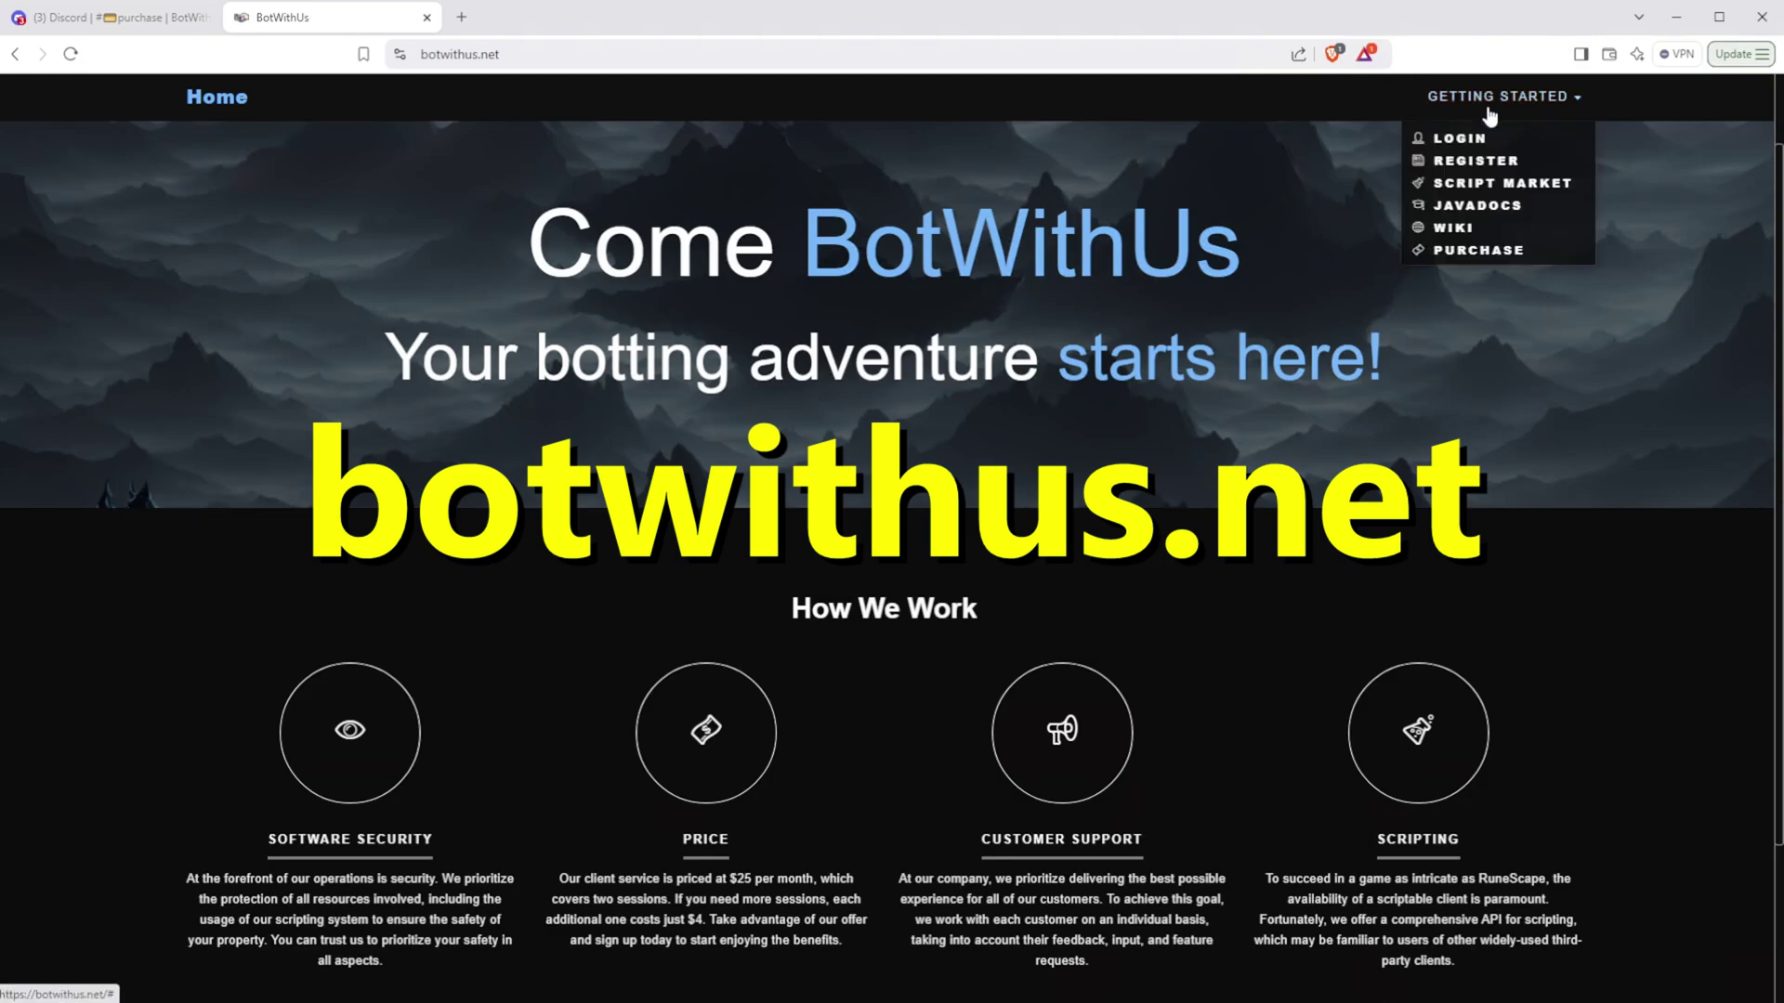
{"action": "type", "text": "Furya"}
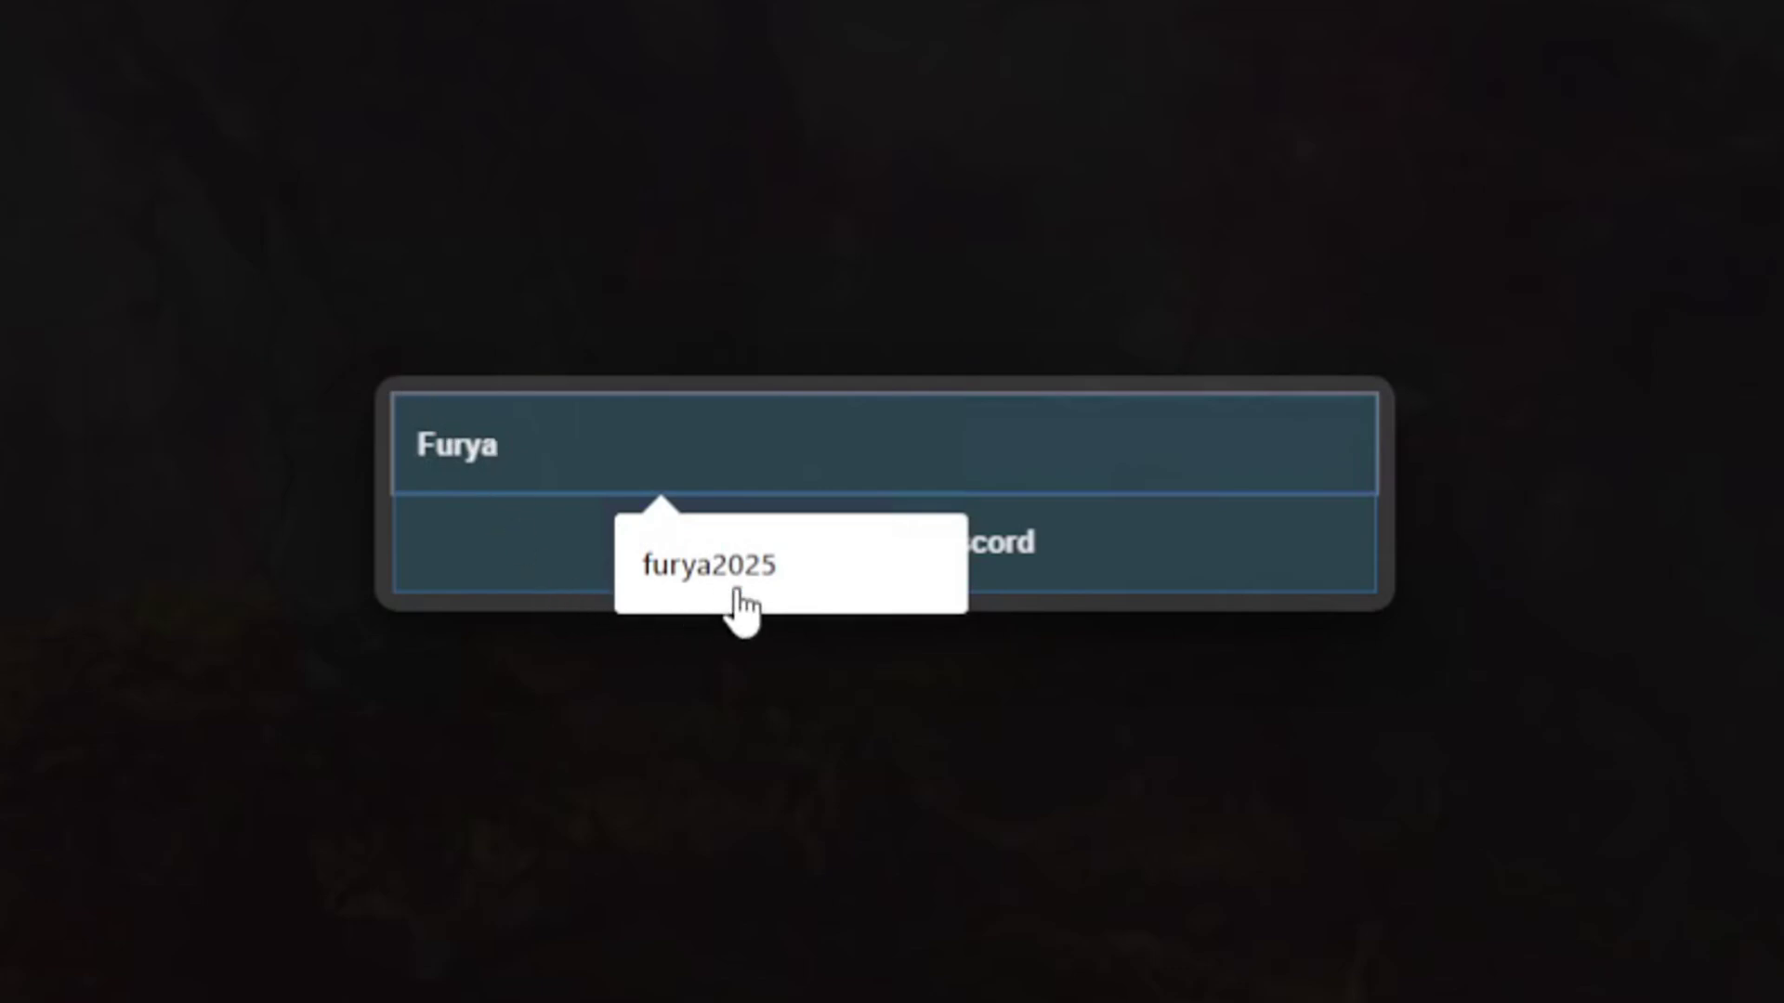
{"action": "left_click", "coordinate": [741, 600]}
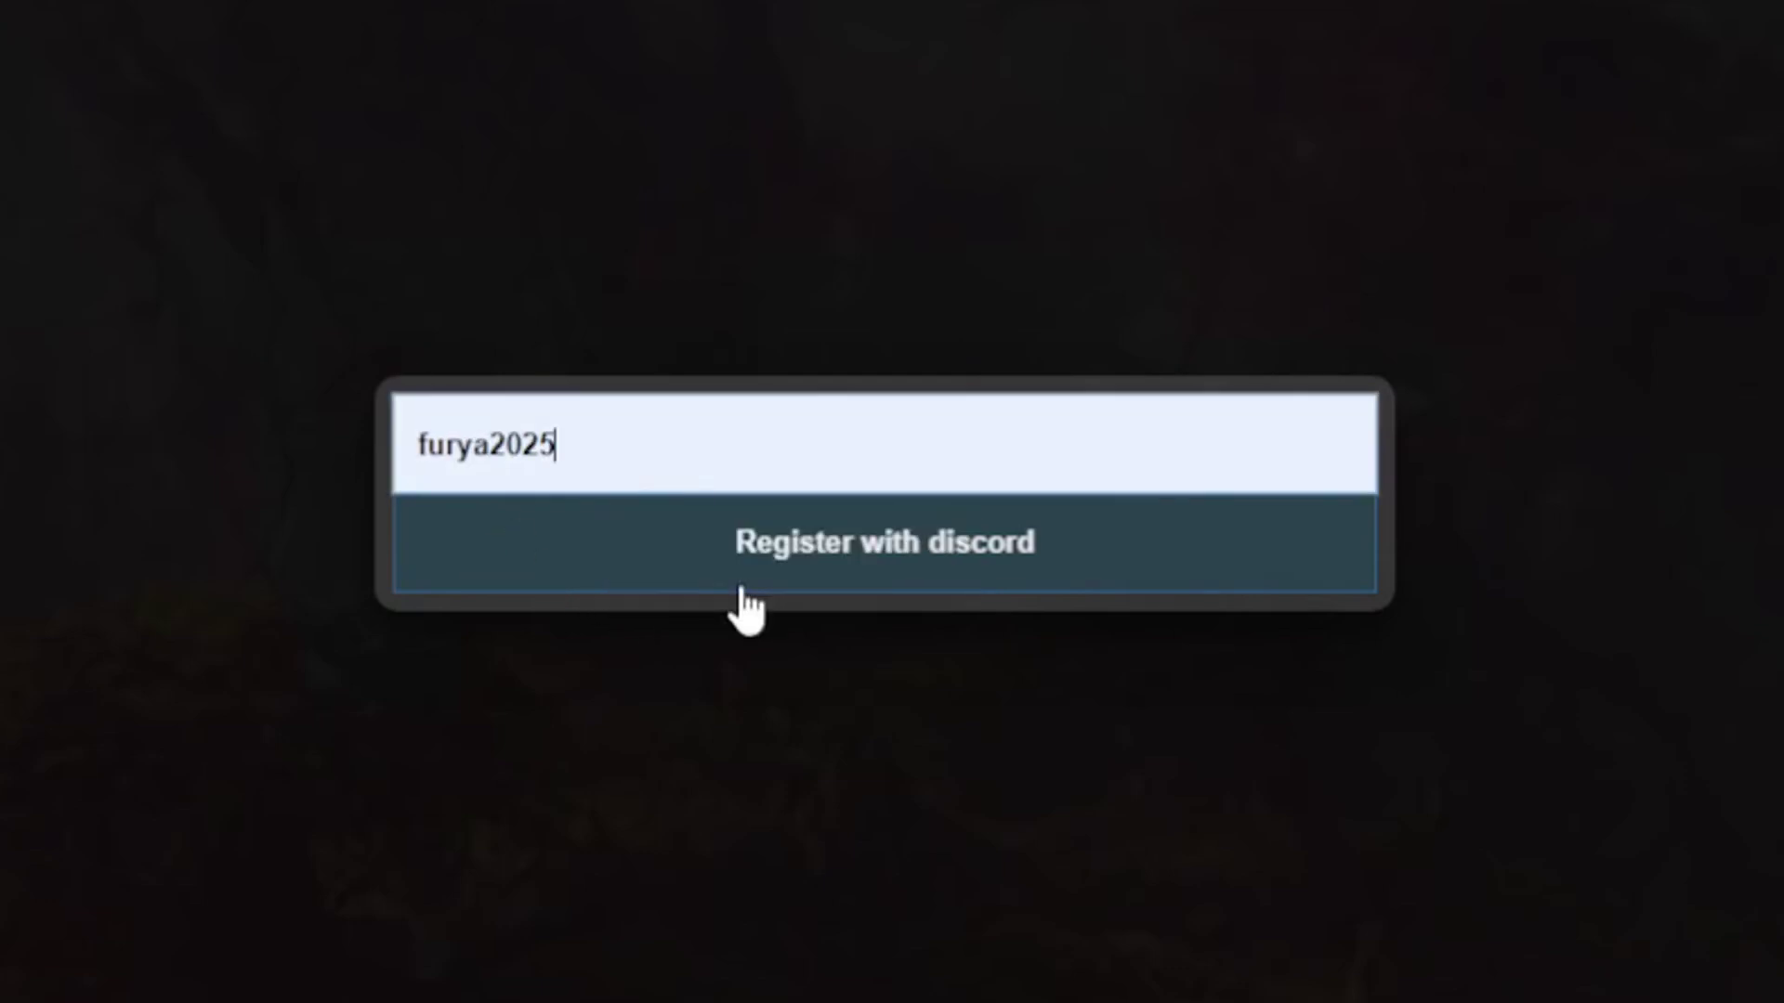
{"action": "left_click", "coordinate": [749, 583]}
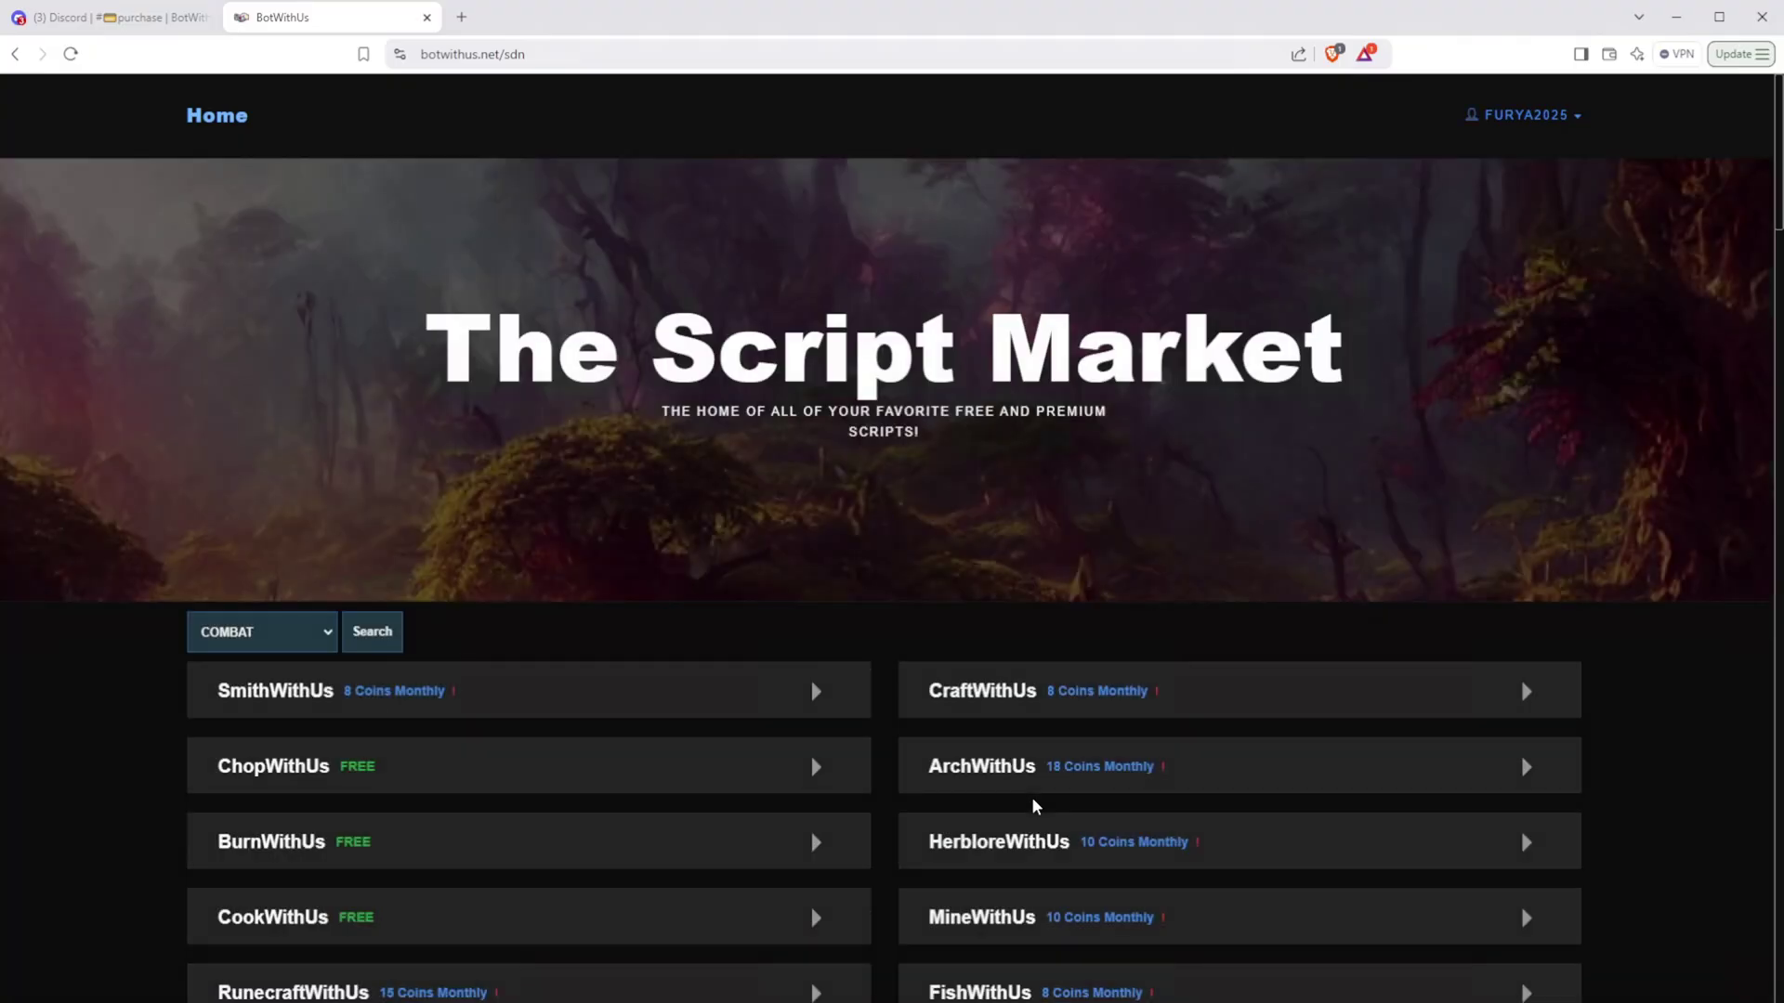
{"action": "left_click", "coordinate": [1517, 115]}
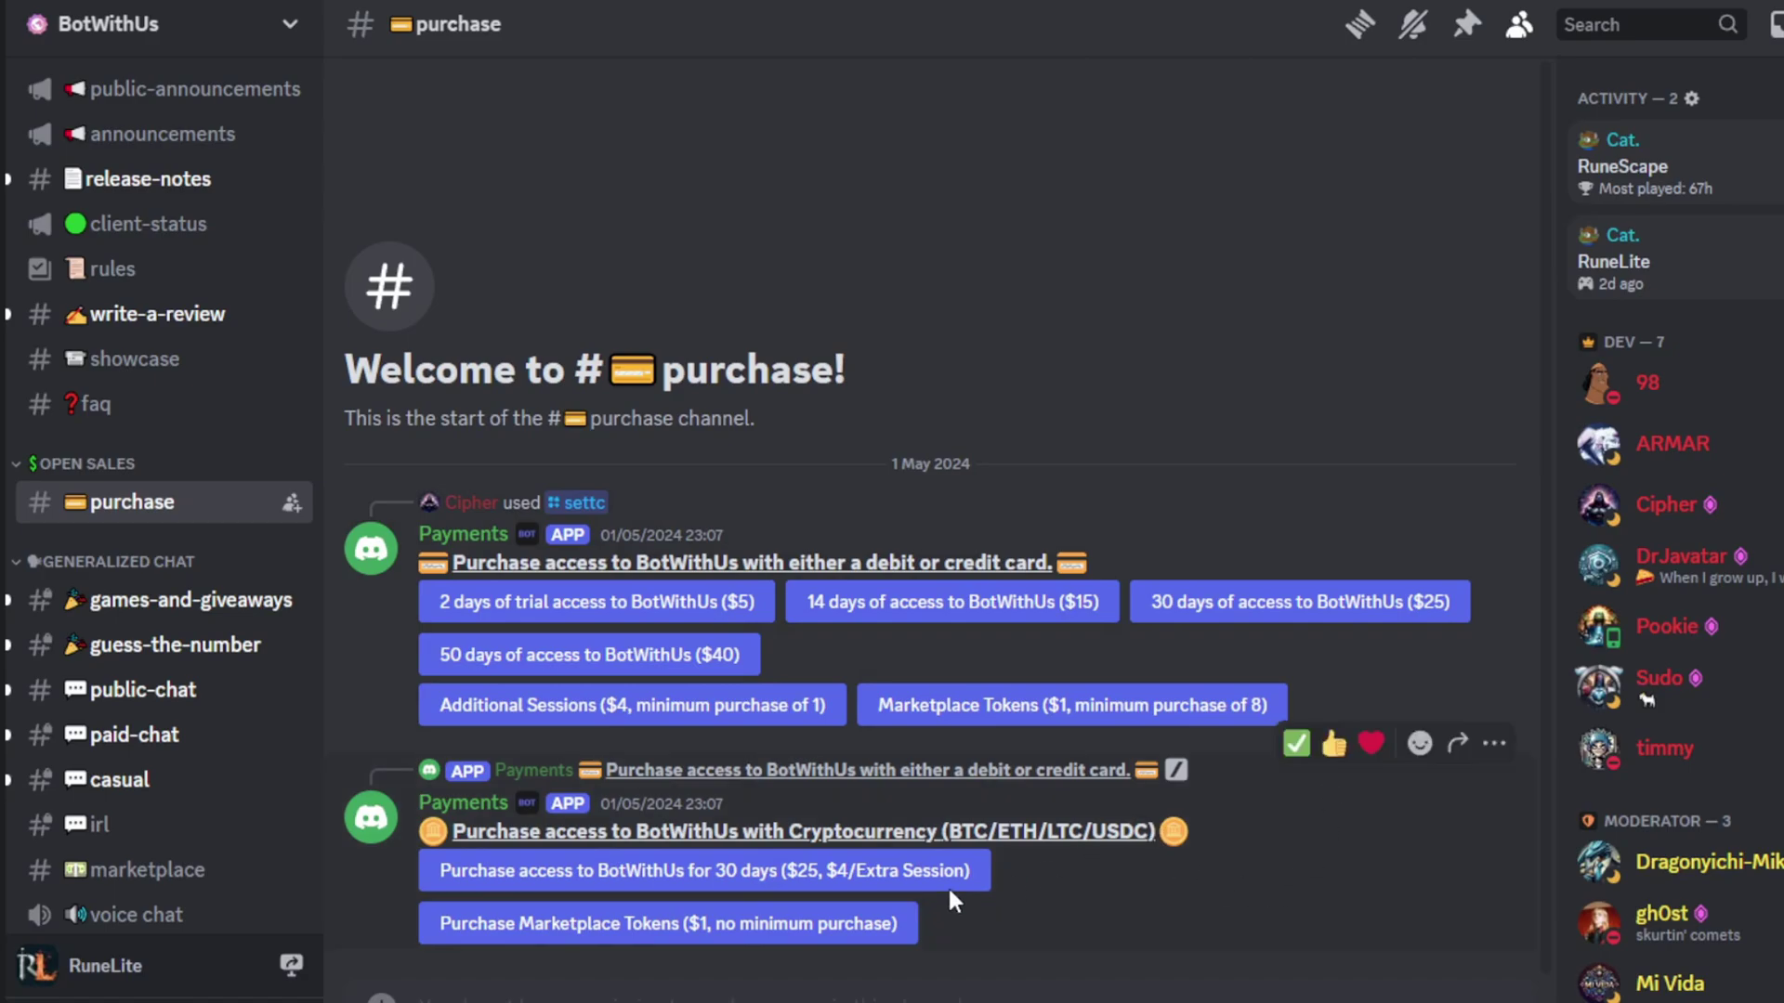
Start a 30-day crypto order choosing Buy Access (Monthly) and 2 Sessions, and view its summary
{"action": "left_click", "coordinate": [910, 871]}
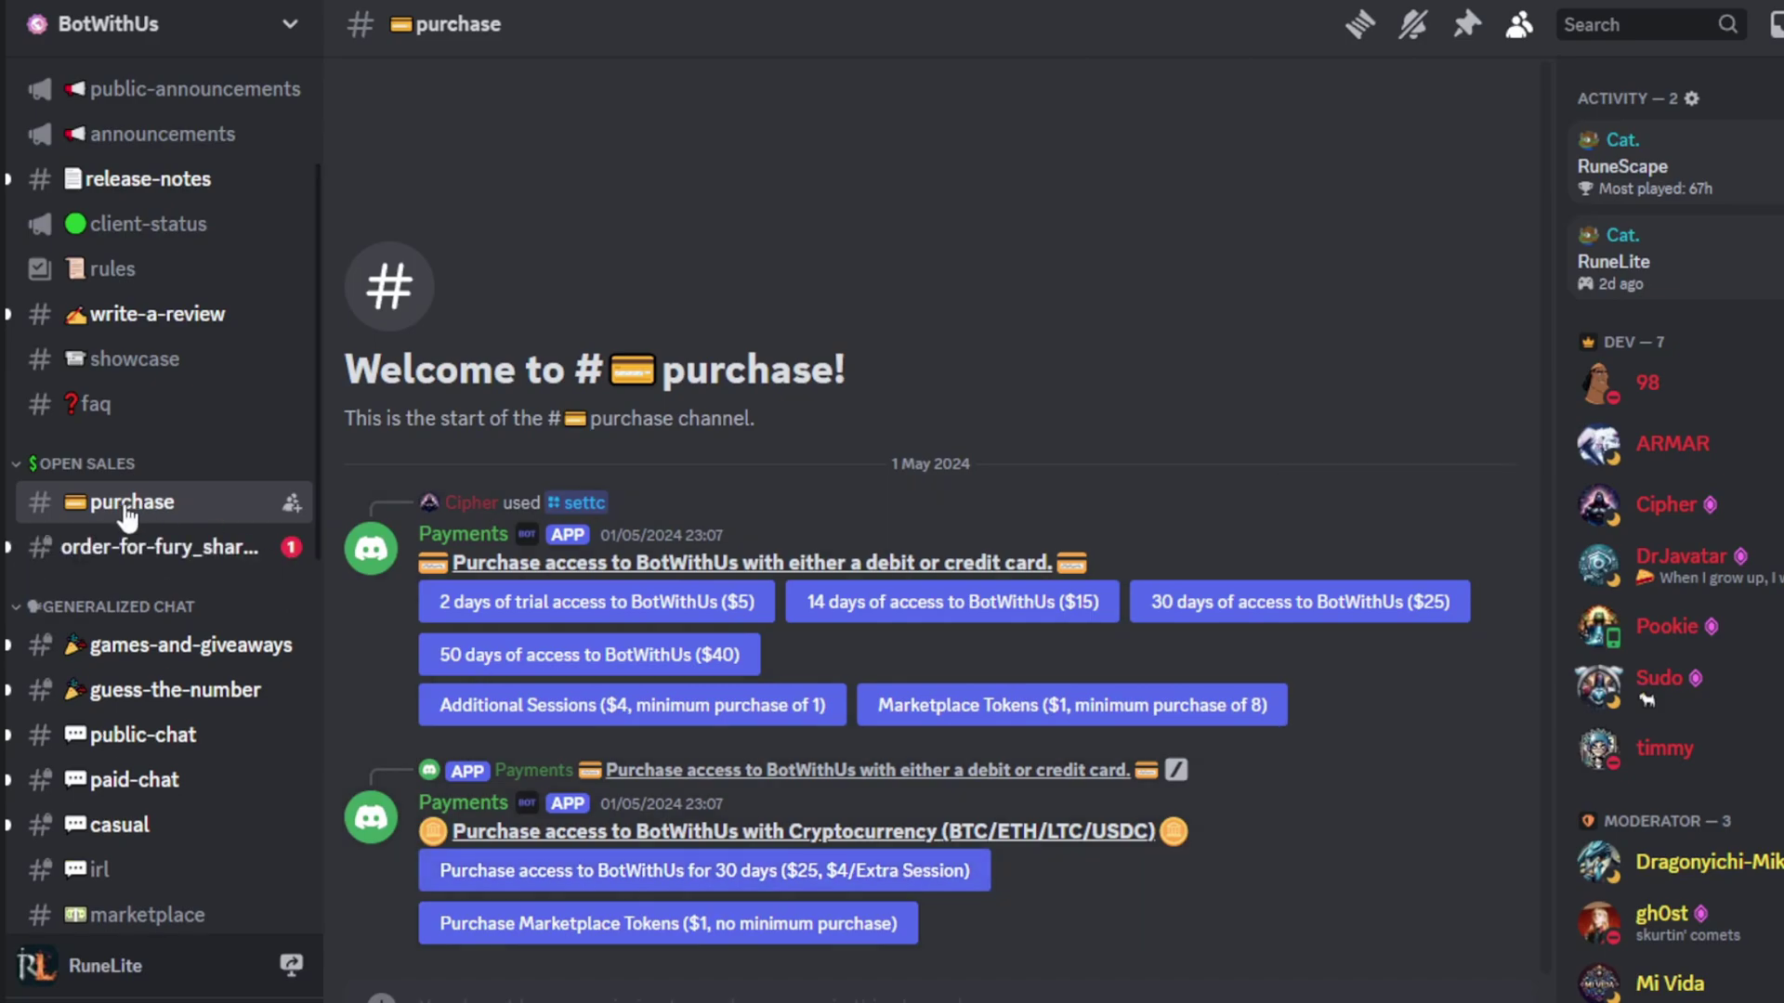
{"action": "left_click", "coordinate": [106, 549]}
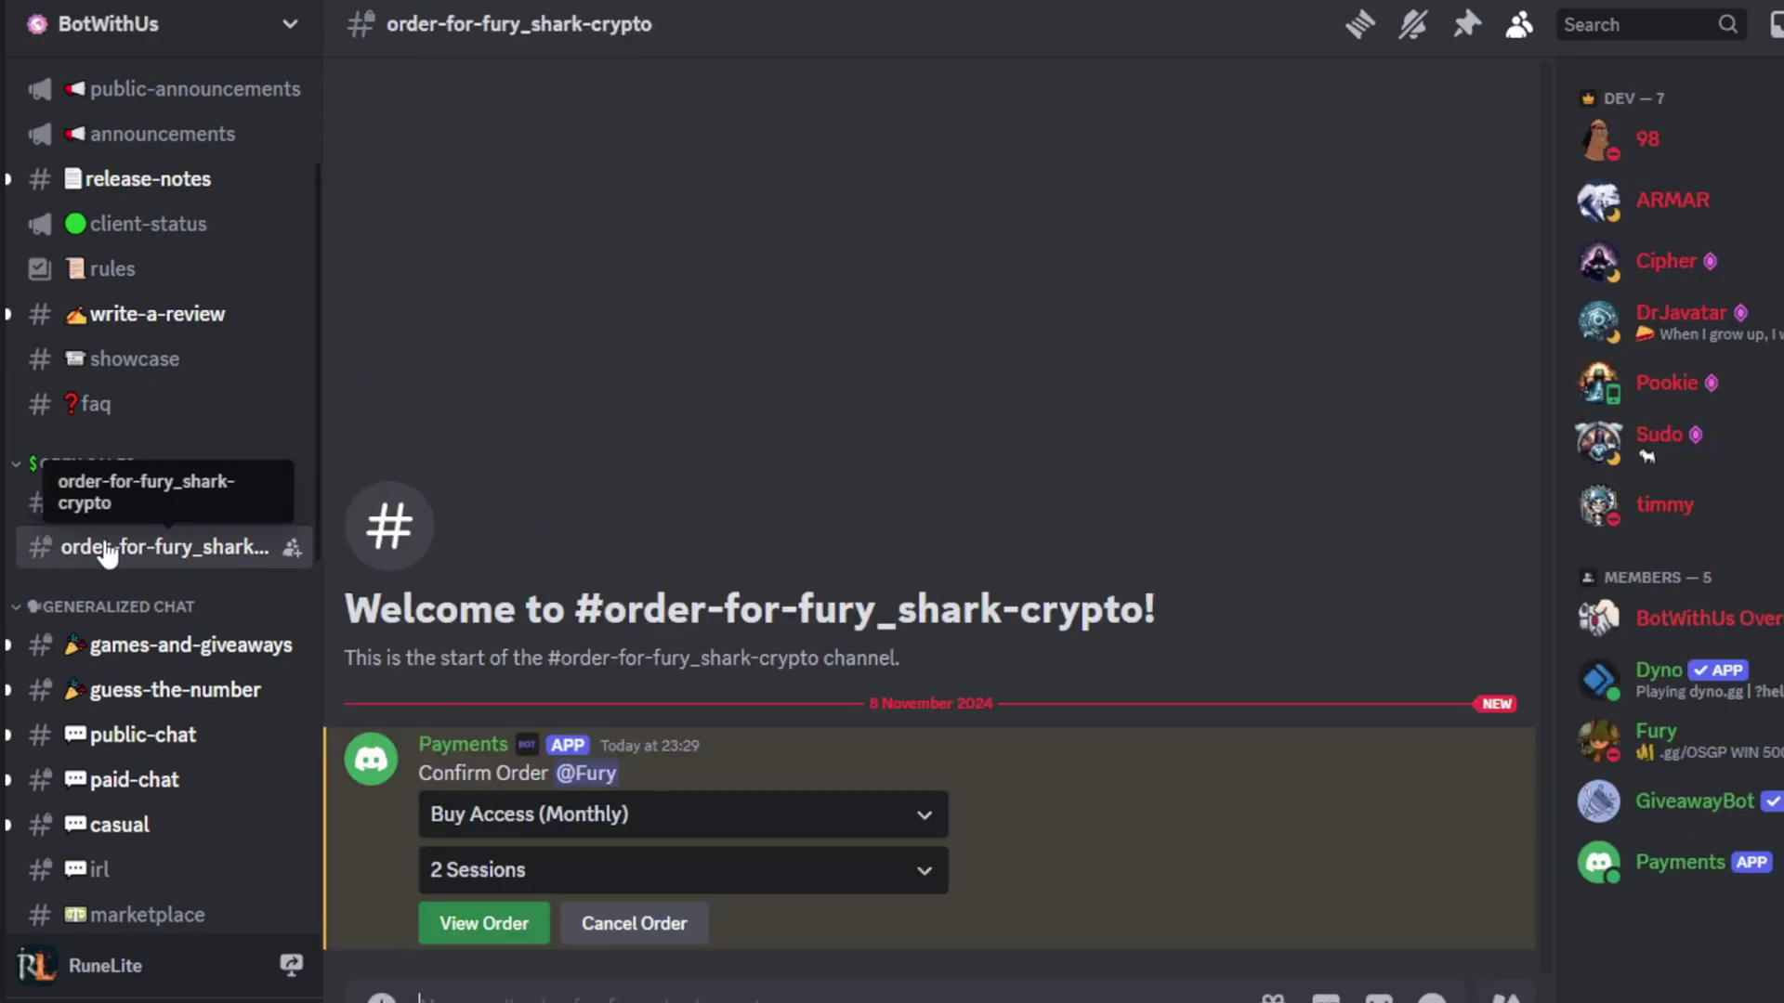
{"action": "left_click", "coordinate": [567, 820]}
{"action": "left_click", "coordinate": [571, 873]}
{"action": "left_click", "coordinate": [576, 878]}
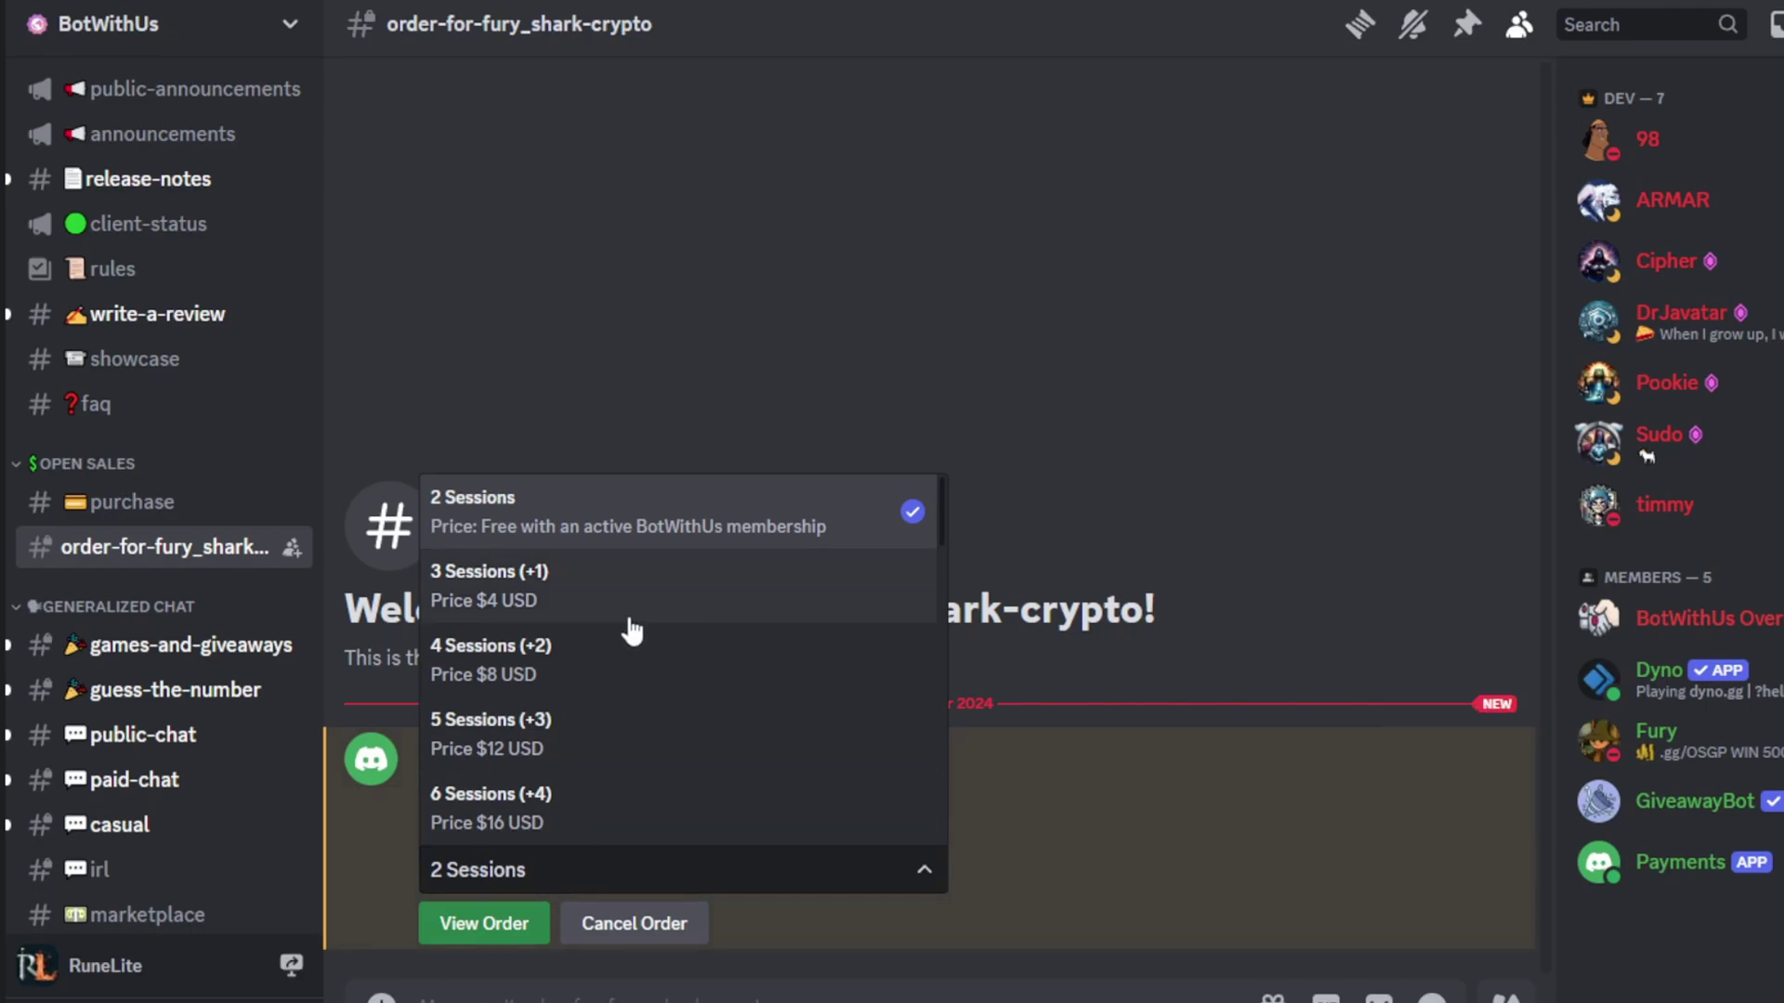
{"action": "left_click", "coordinate": [637, 509]}
{"action": "left_click", "coordinate": [484, 922]}
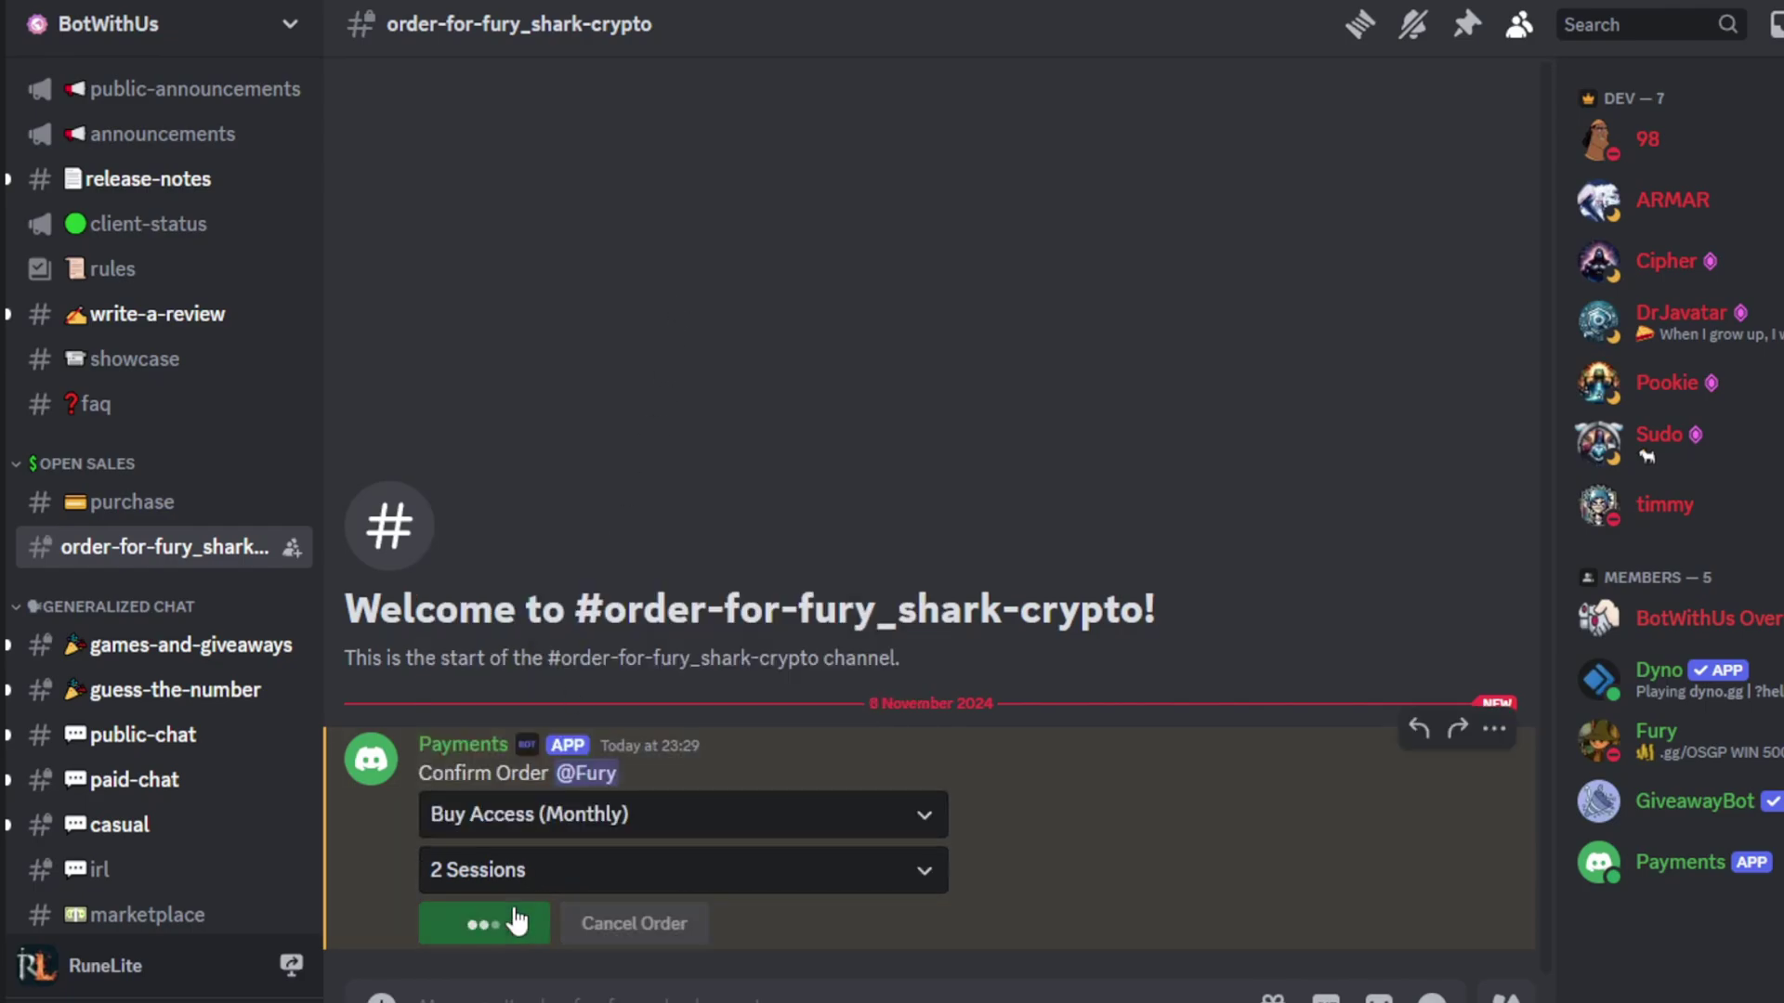
Buy the $25 monthly access order and continue to its Coinbase checkout
{"action": "left_click", "coordinate": [1136, 839]}
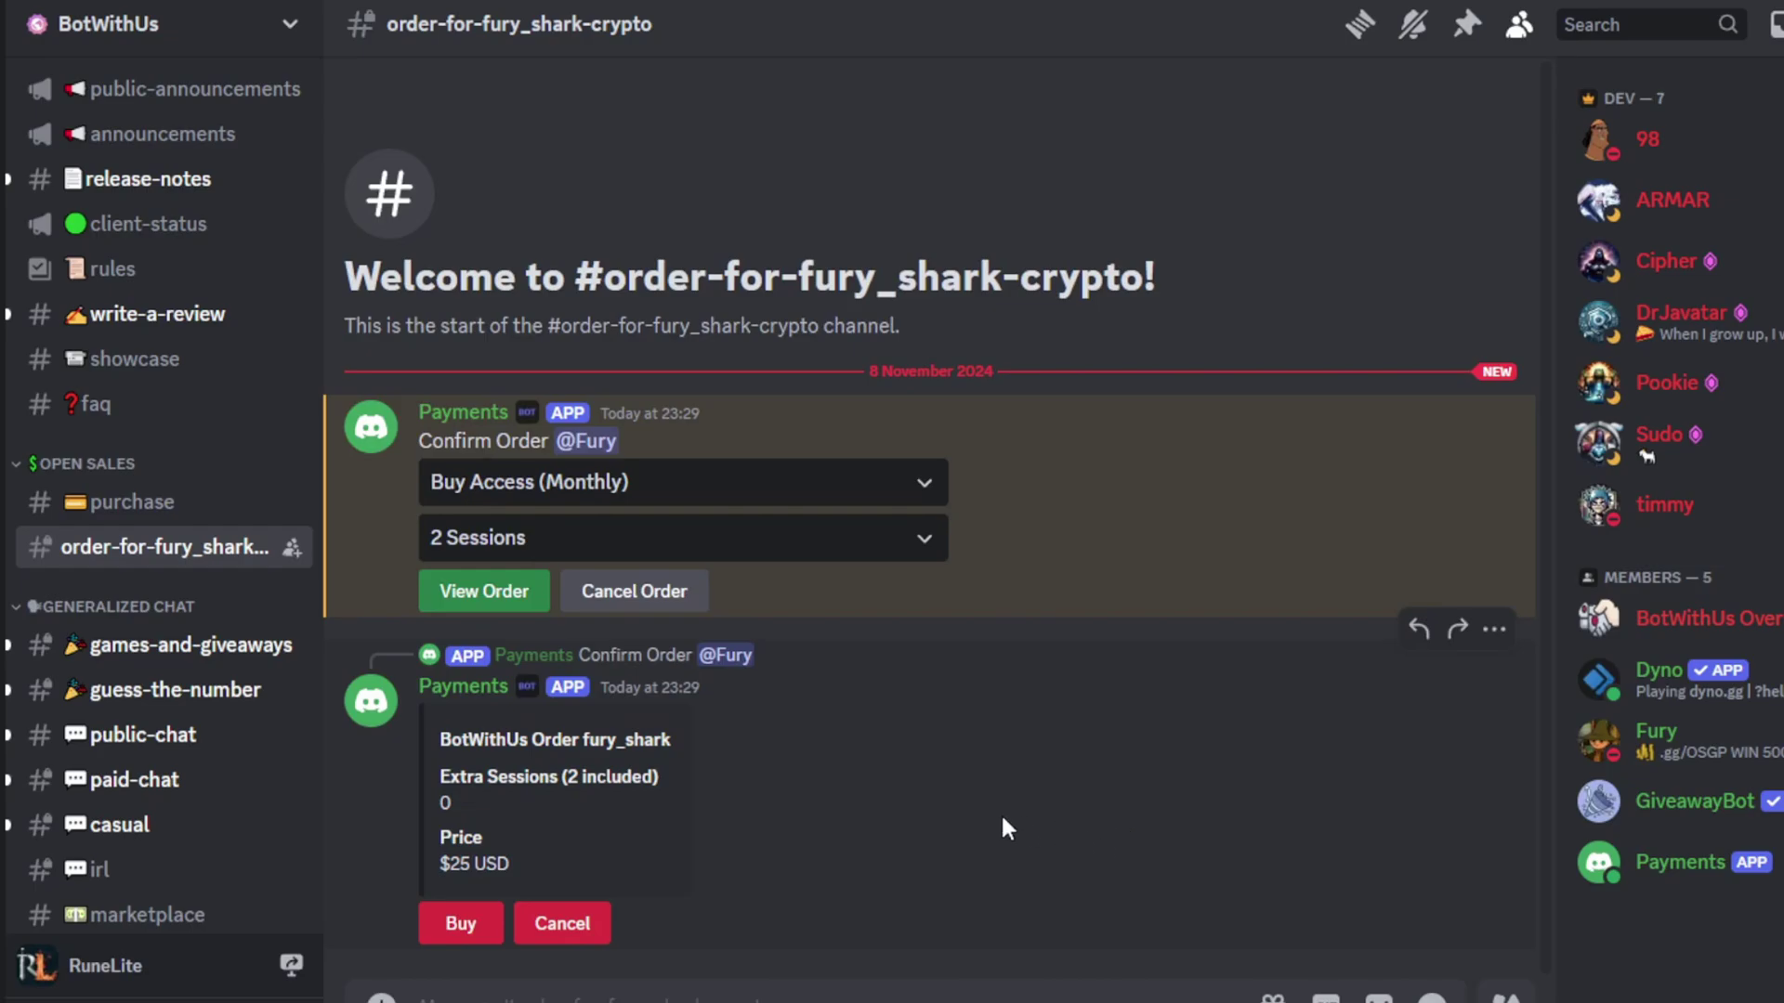
{"action": "left_click", "coordinate": [457, 924]}
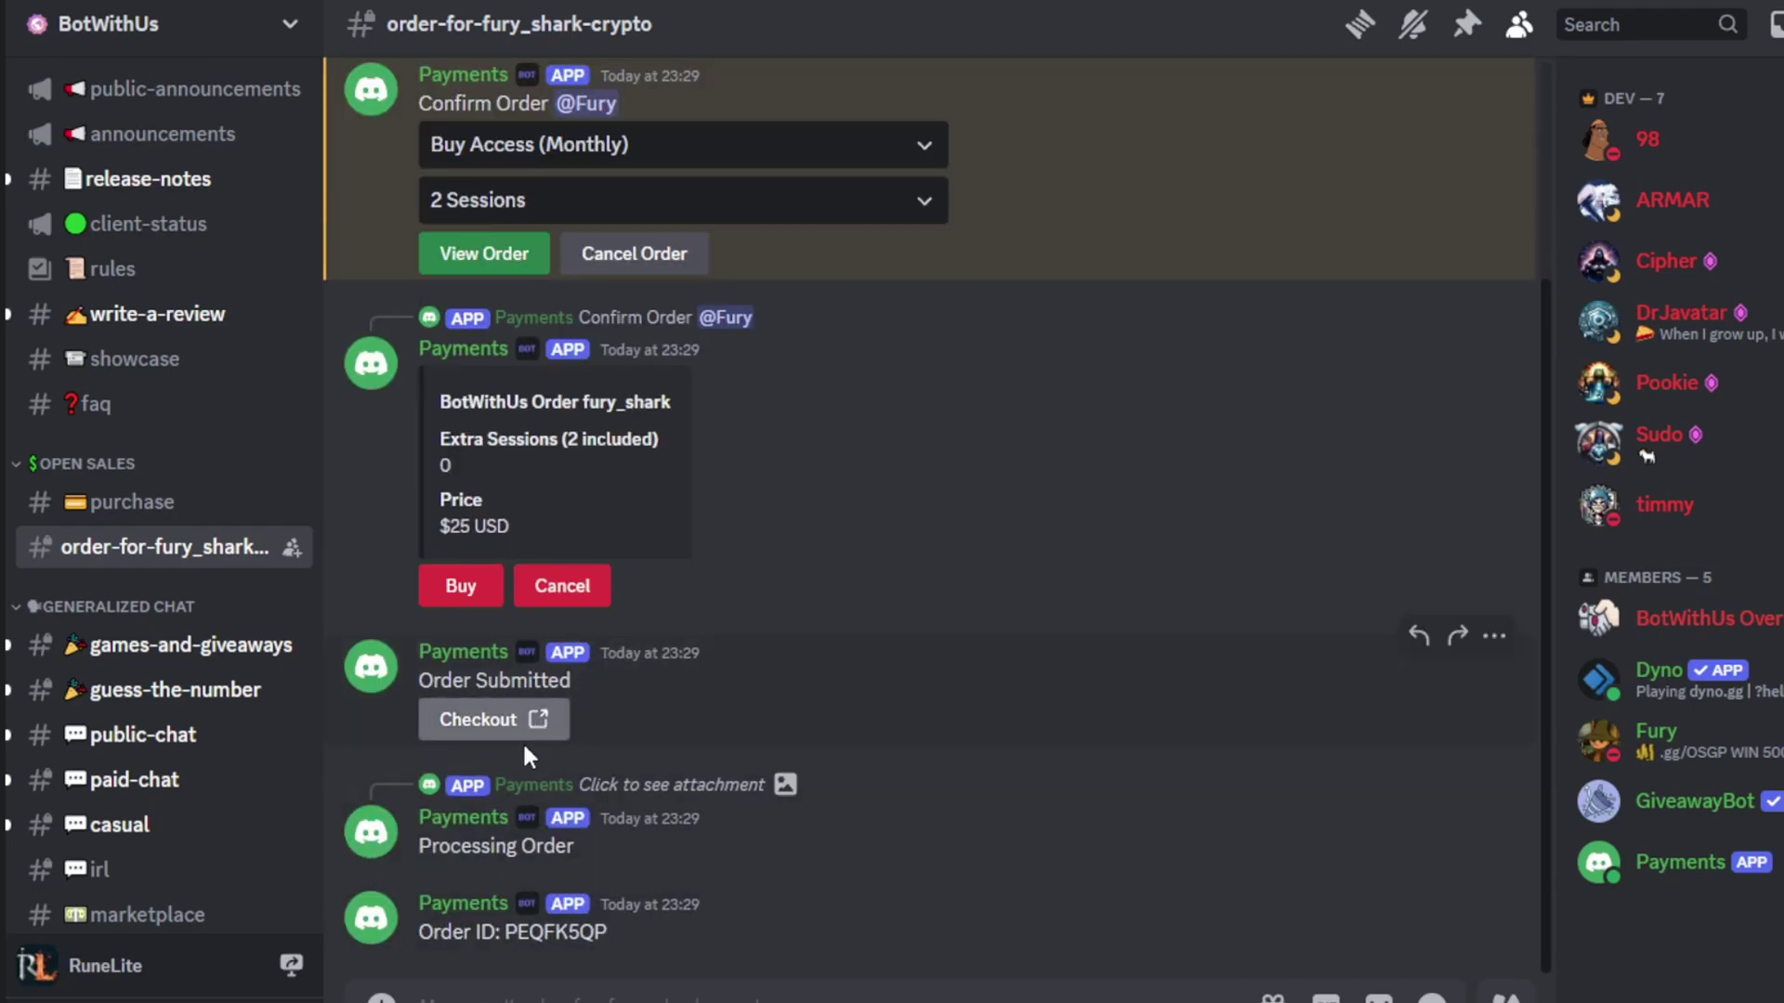
{"action": "left_click", "coordinate": [509, 730]}
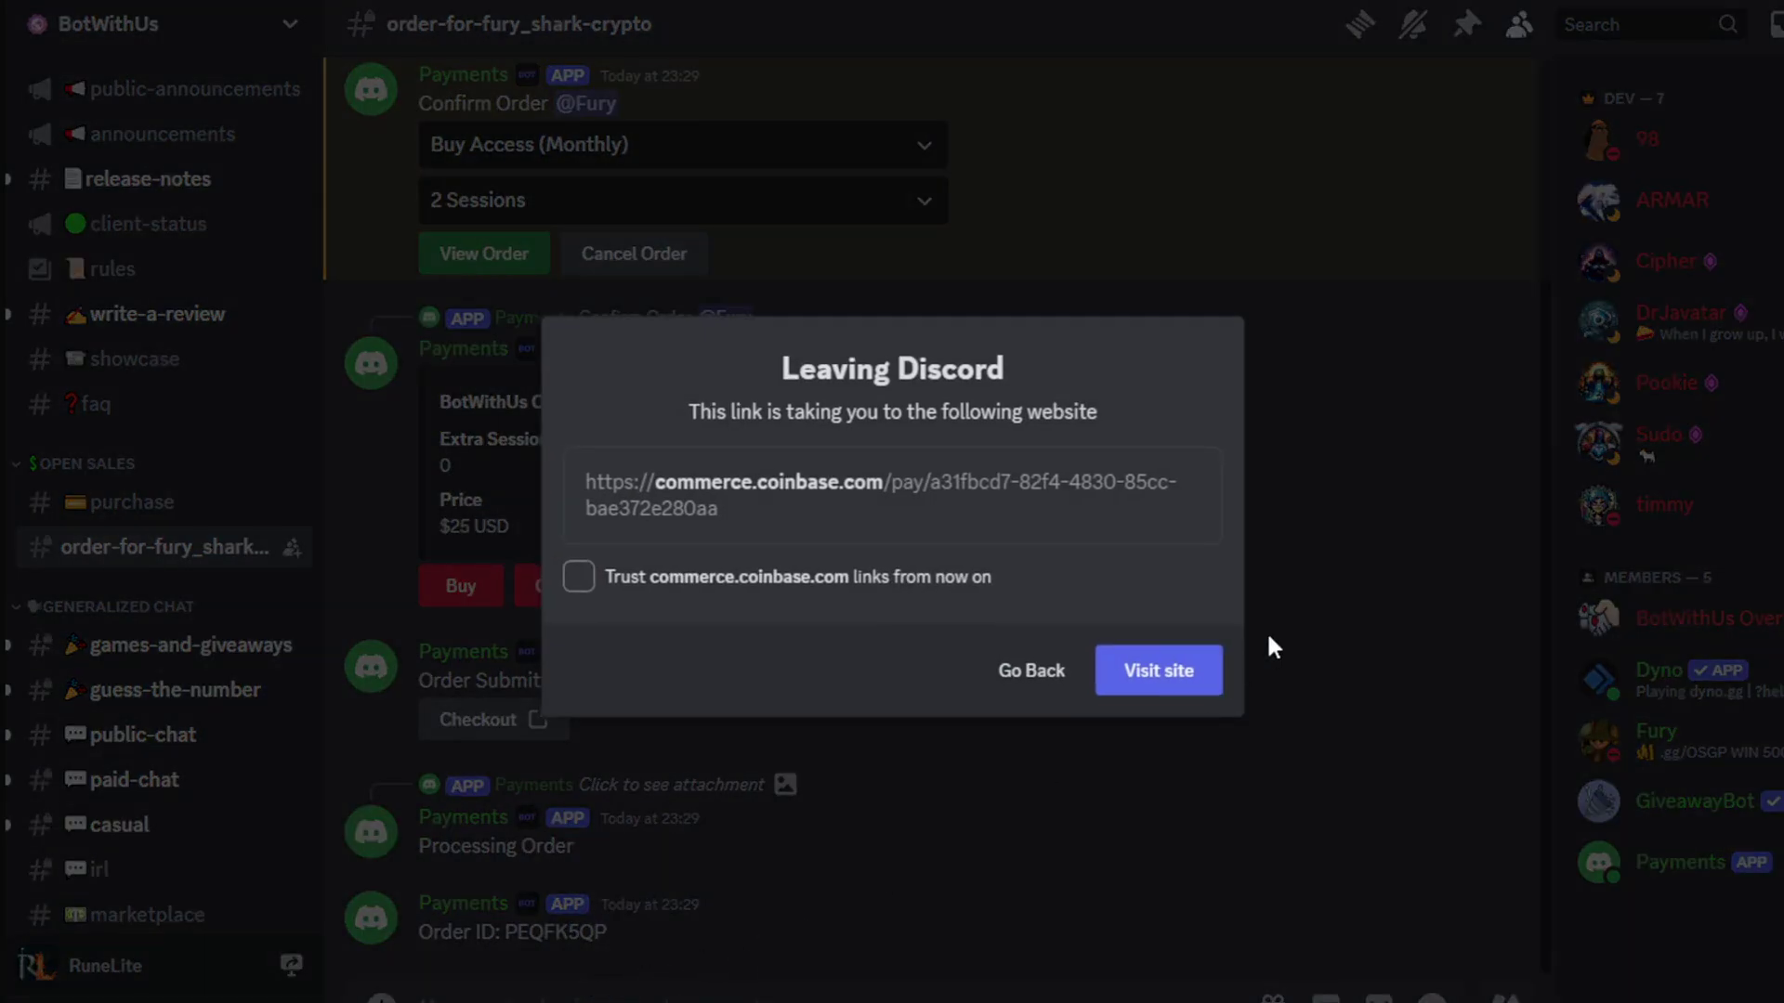
{"action": "left_click", "coordinate": [1150, 669]}
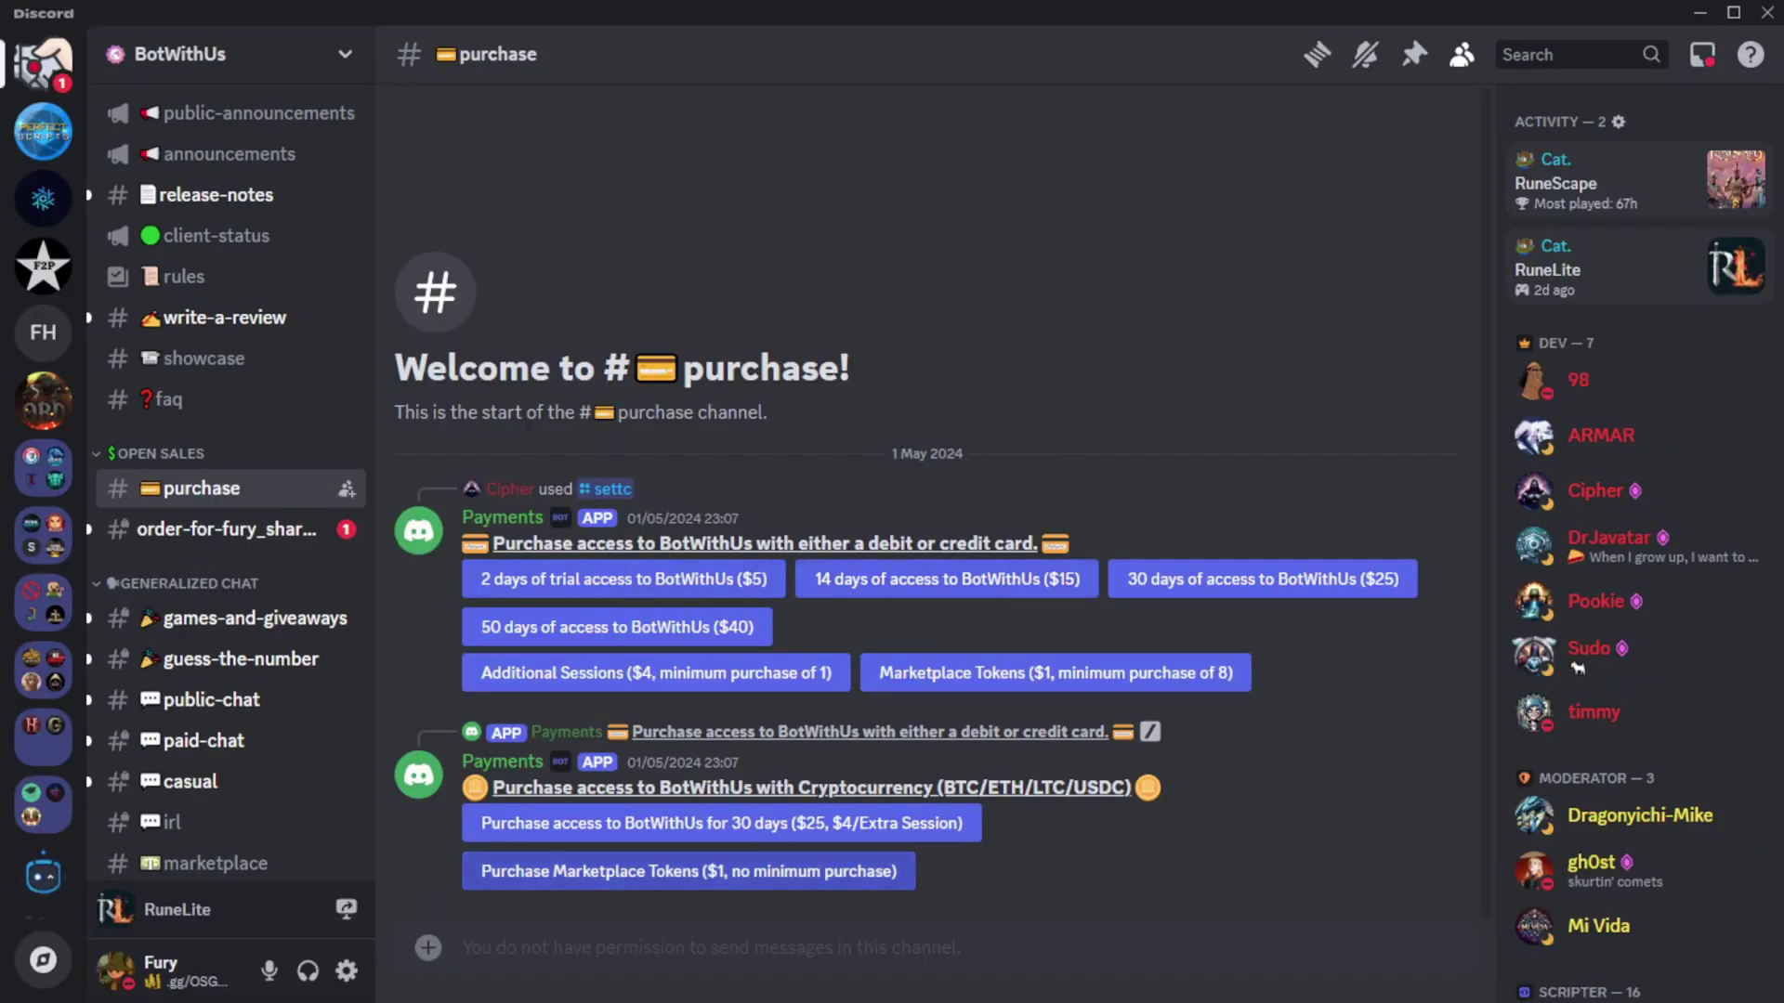
Request a marketplace coin purchase and open the coin amount choices in the existing order channel
{"action": "left_click", "coordinate": [688, 871]}
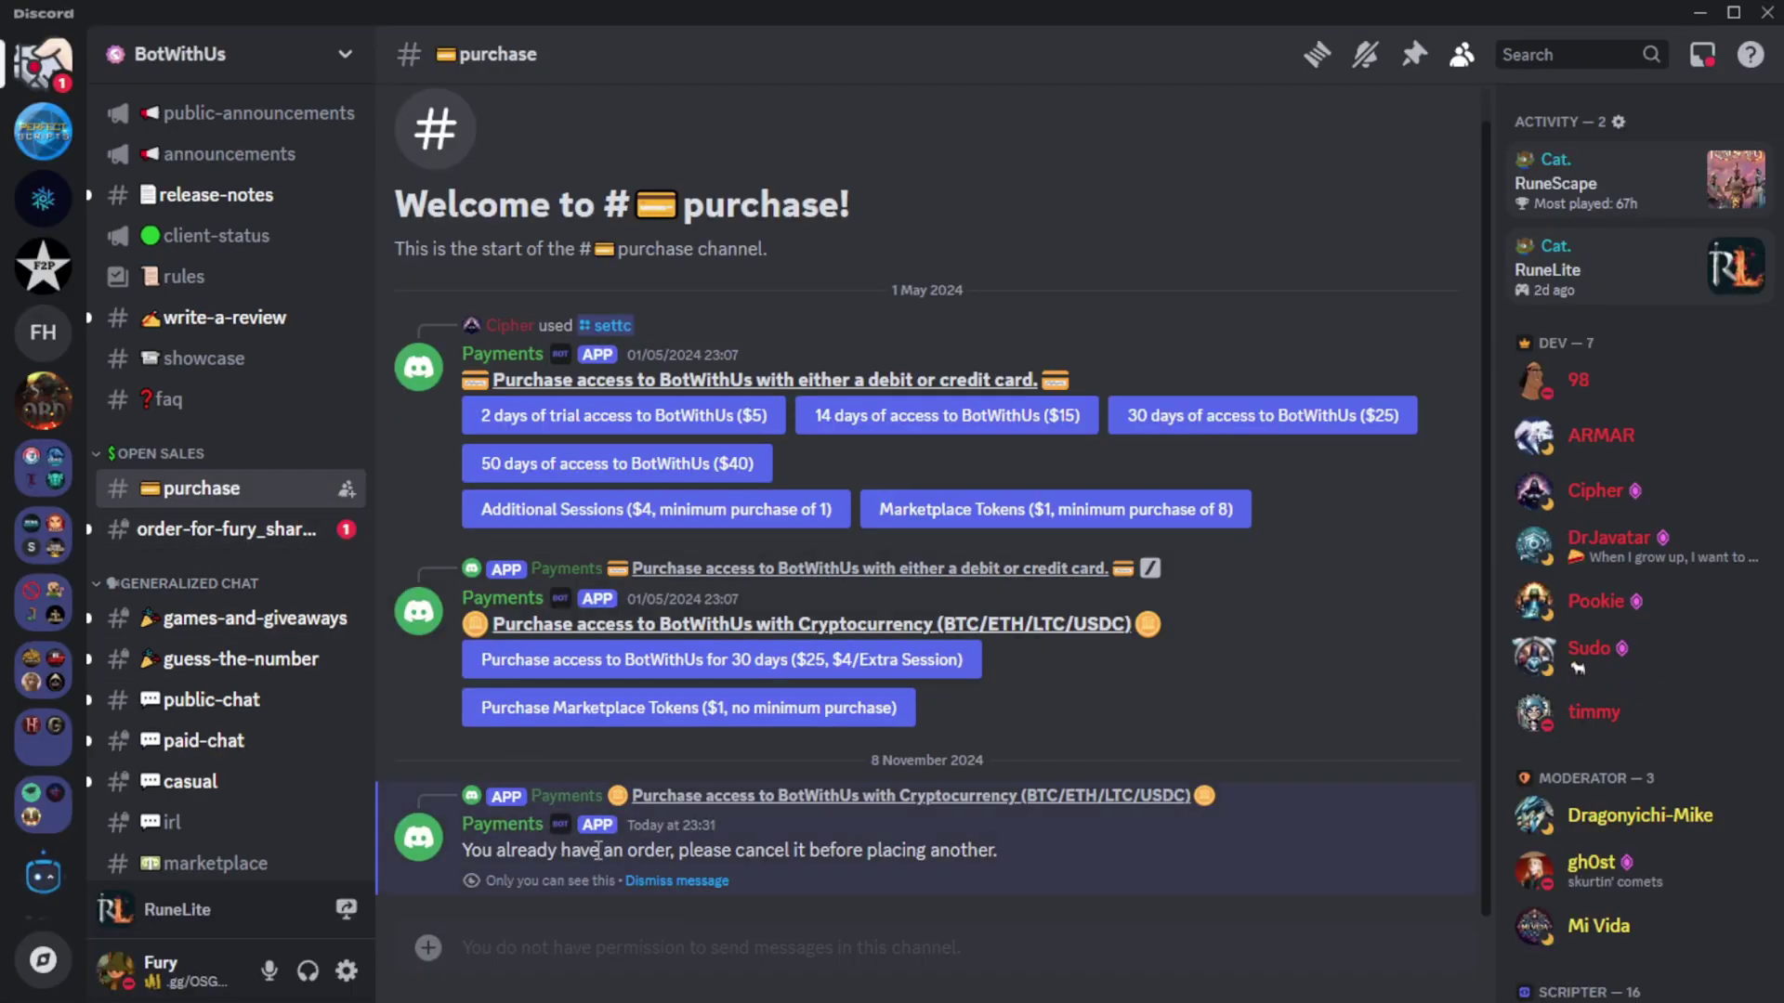
{"action": "left_click", "coordinate": [676, 881]}
{"action": "left_click", "coordinate": [289, 532]}
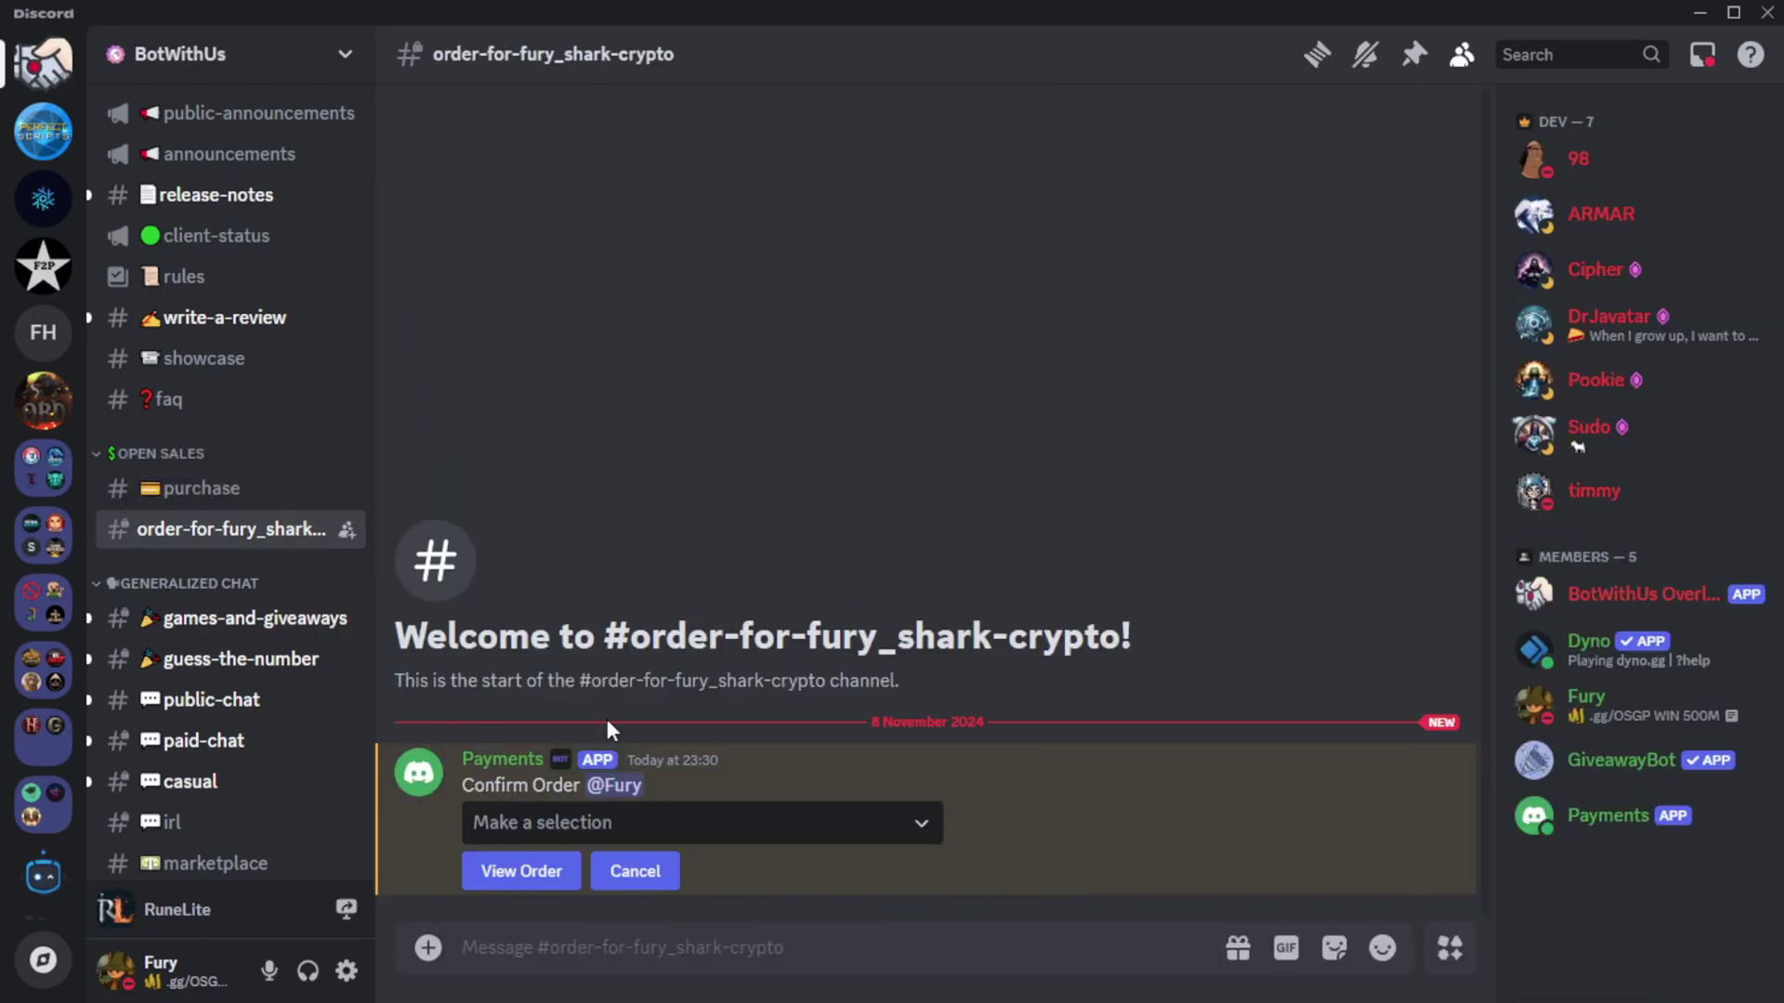
{"action": "left_click", "coordinate": [706, 824]}
{"action": "scroll", "coordinate": [650, 716], "scroll_direction": "down", "scroll_amount": 1}
{"action": "scroll", "coordinate": [619, 665], "scroll_direction": "down", "scroll_amount": 2}
{"action": "scroll", "coordinate": [617, 669], "scroll_direction": "up", "scroll_amount": 3}
Build a 21-coin order (15 + 5 + 1), buy it, and decline leaving Discord at checkout
{"action": "left_click", "coordinate": [609, 712]}
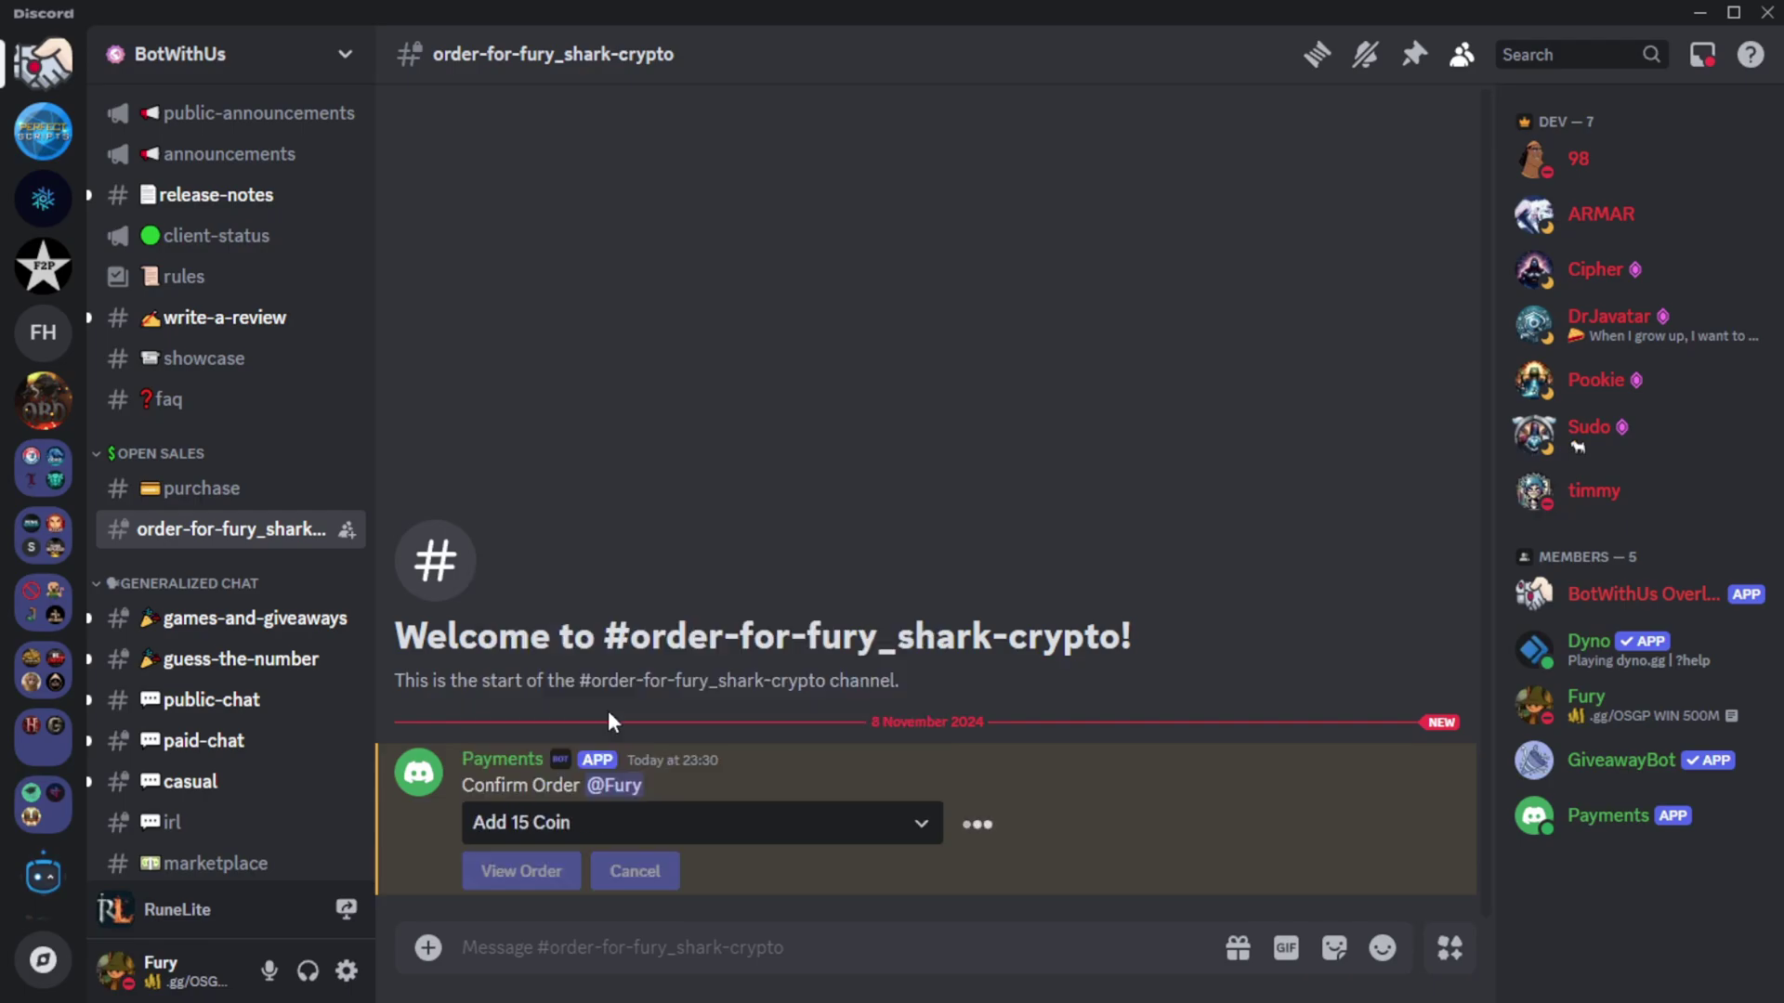
{"action": "left_click", "coordinate": [550, 692]}
{"action": "left_click", "coordinate": [542, 779]}
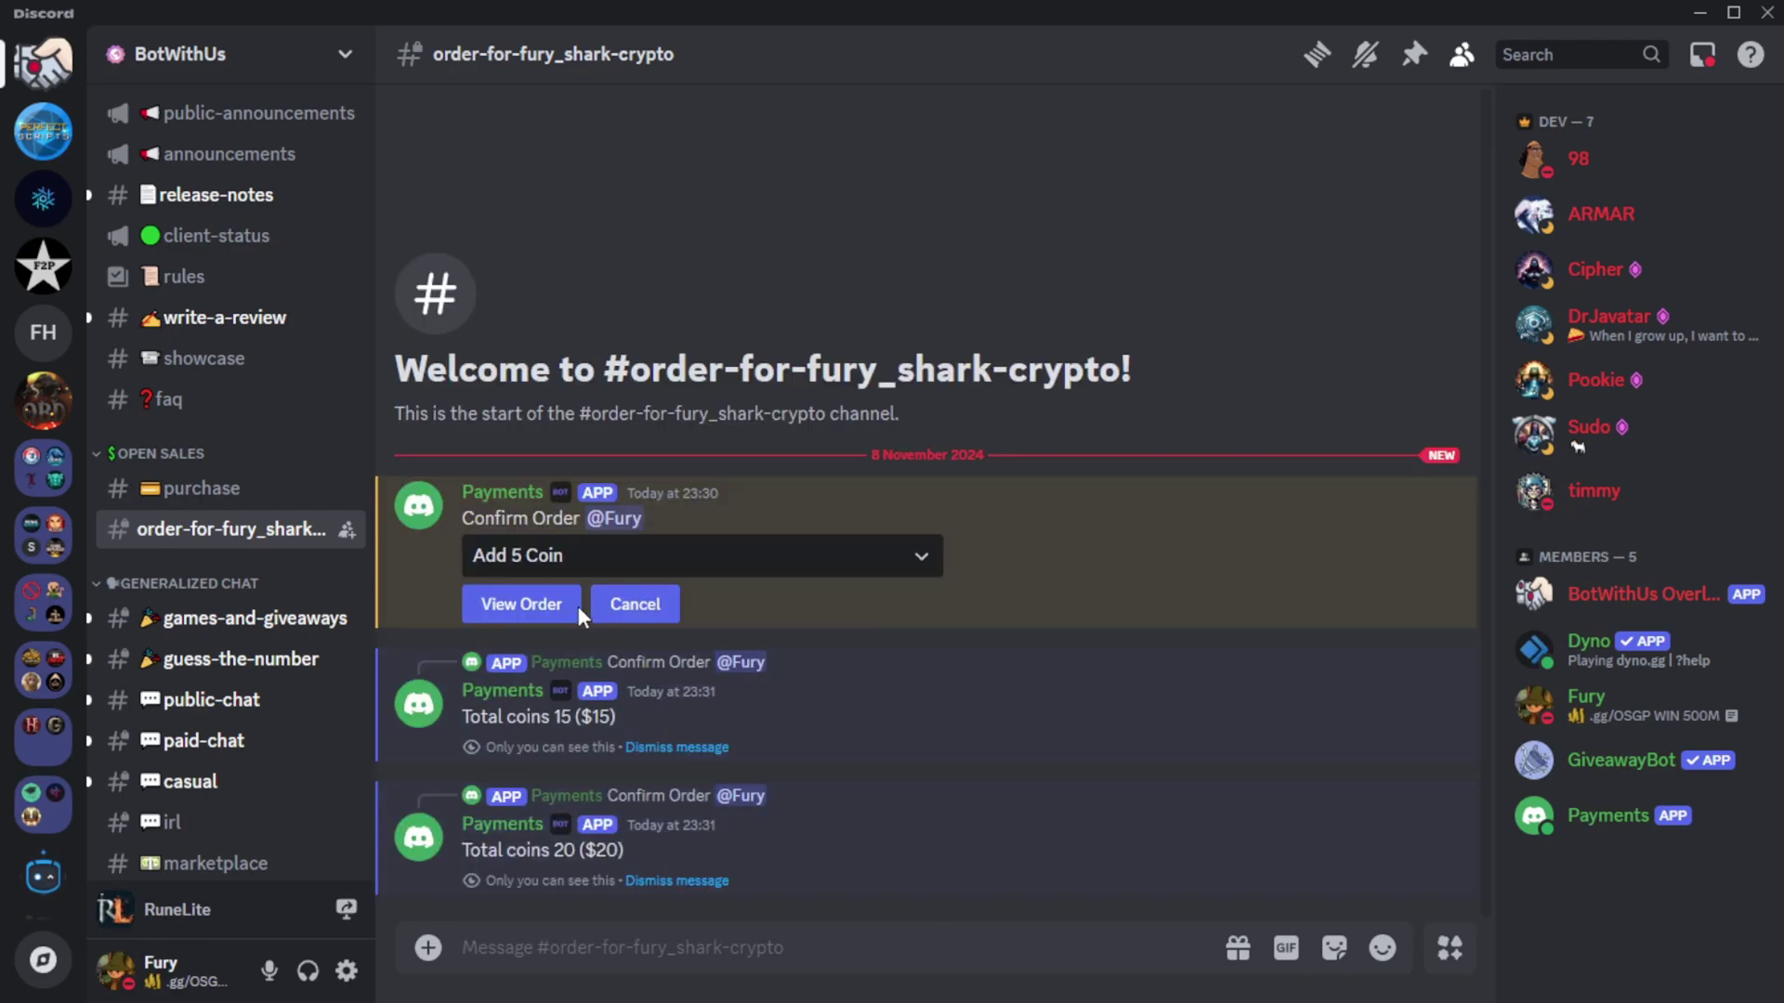
{"action": "left_click", "coordinate": [544, 556]}
{"action": "left_click", "coordinate": [525, 595]}
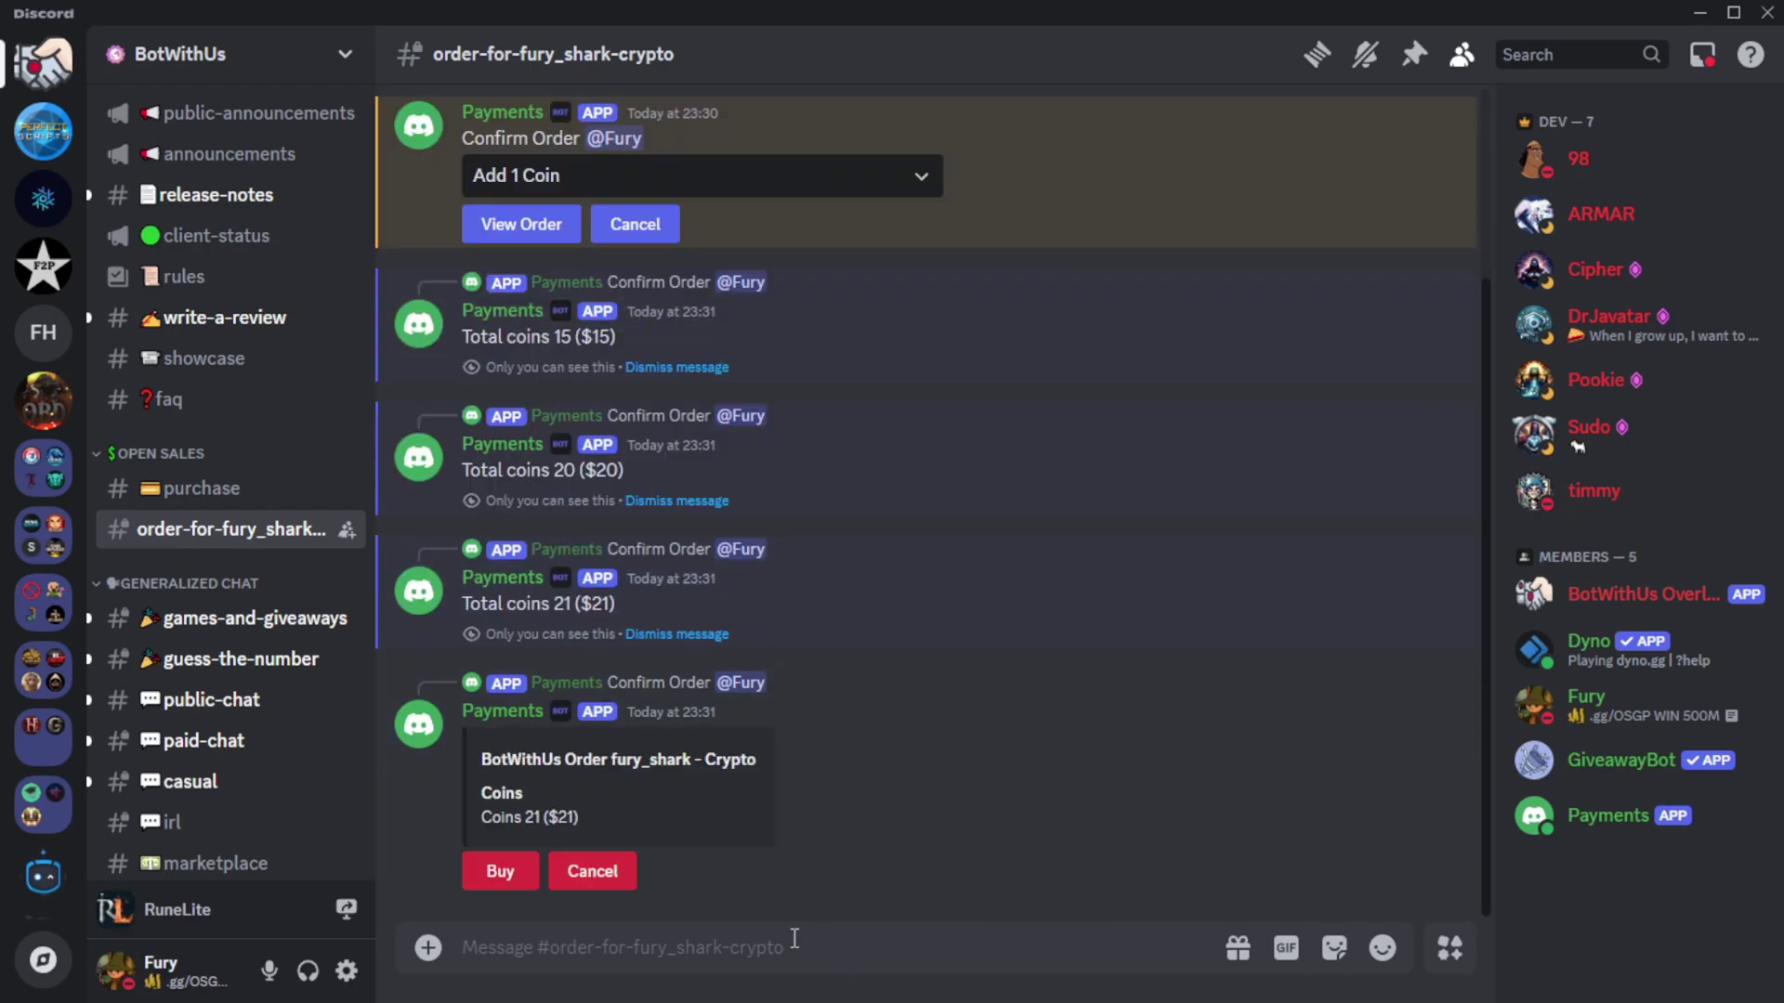
{"action": "left_click", "coordinate": [497, 870]}
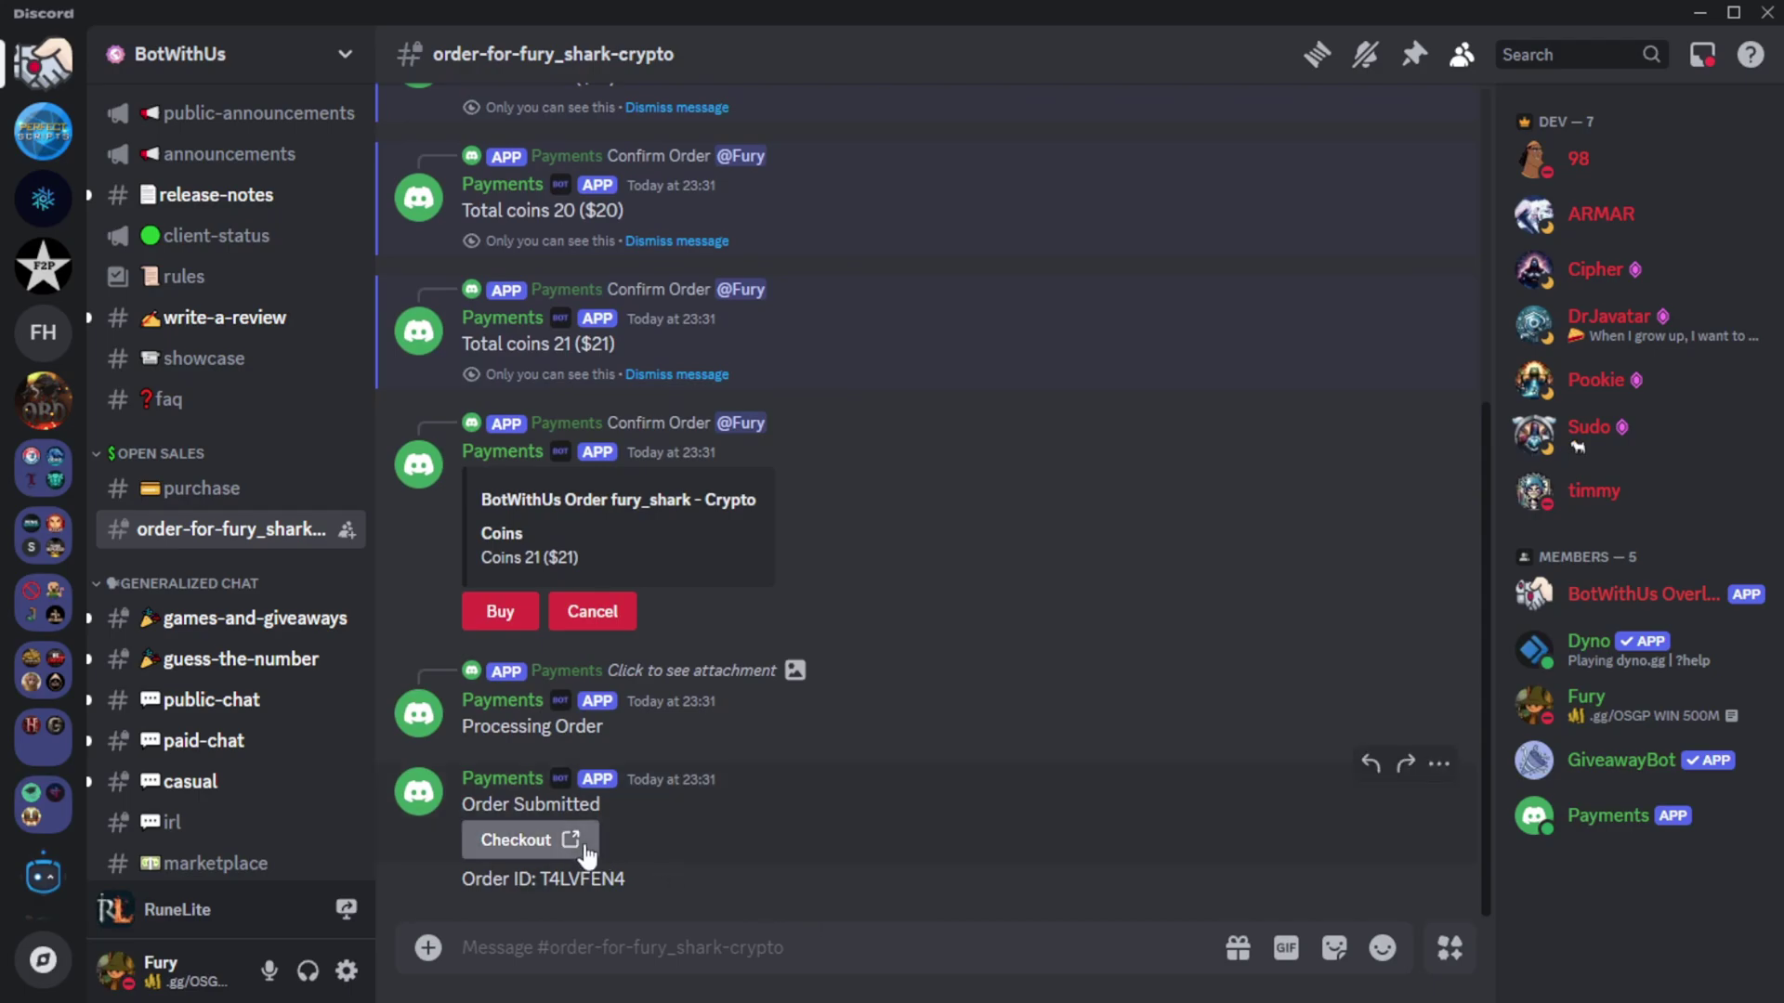
{"action": "left_click", "coordinate": [567, 841]}
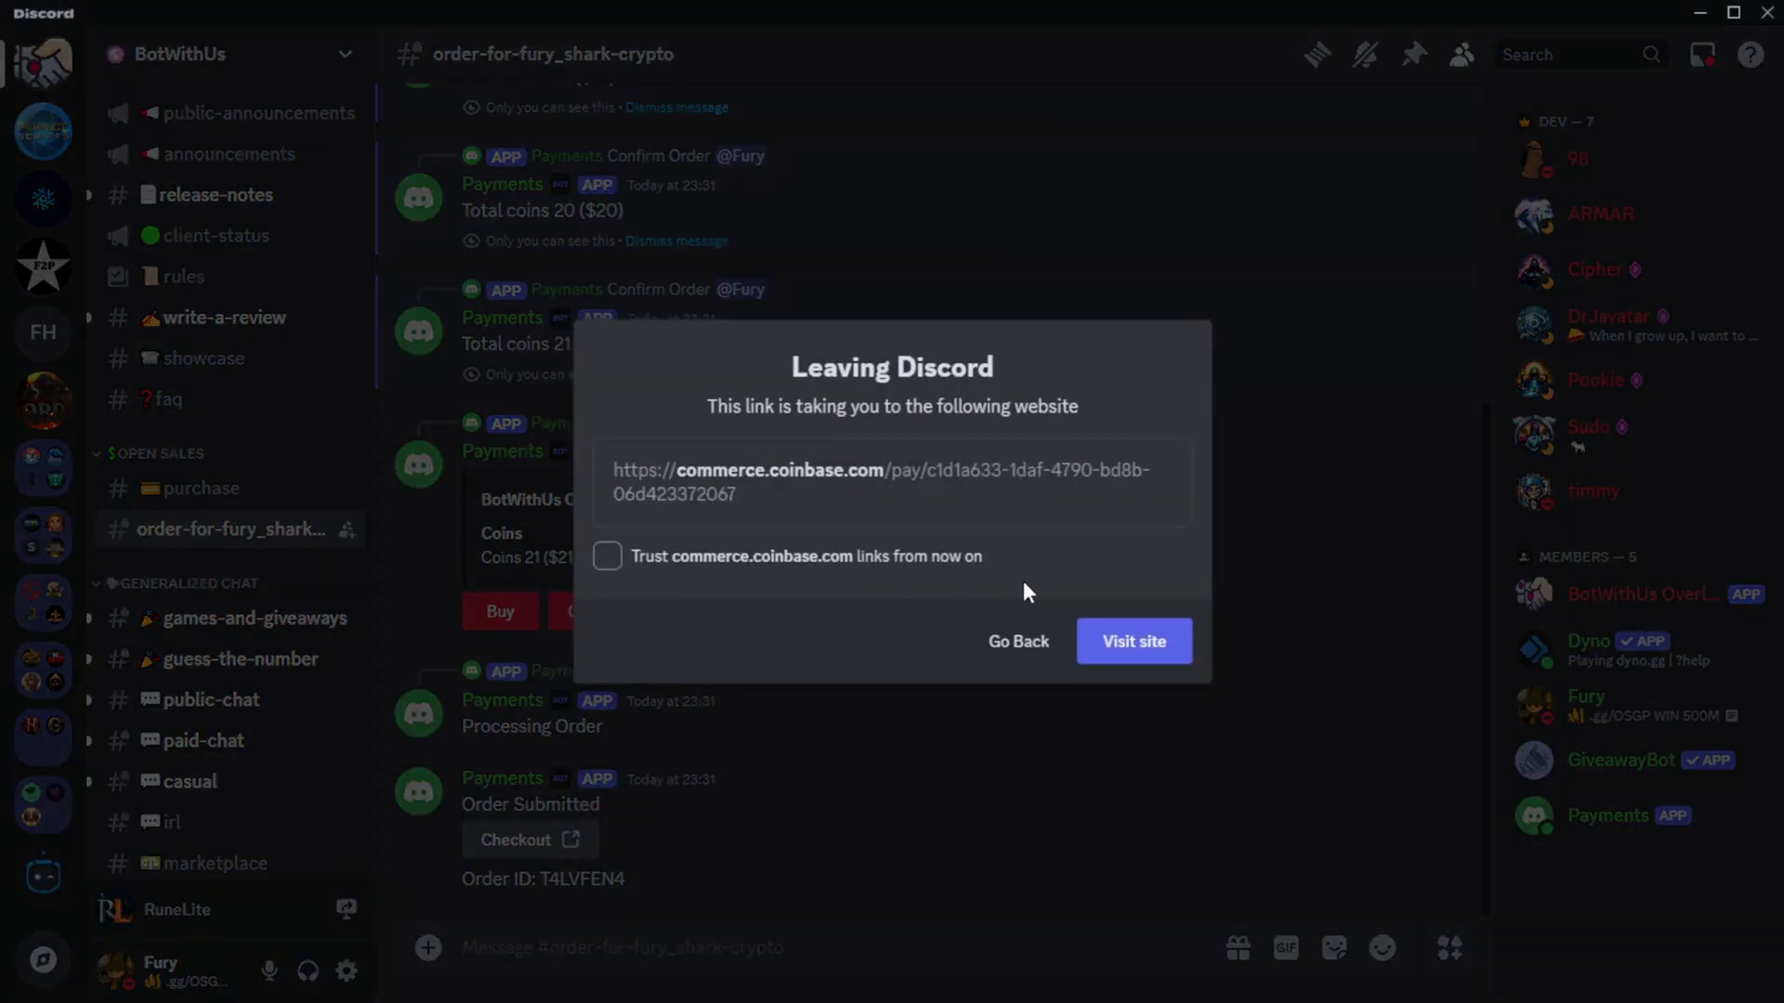
{"action": "left_click", "coordinate": [1019, 643]}
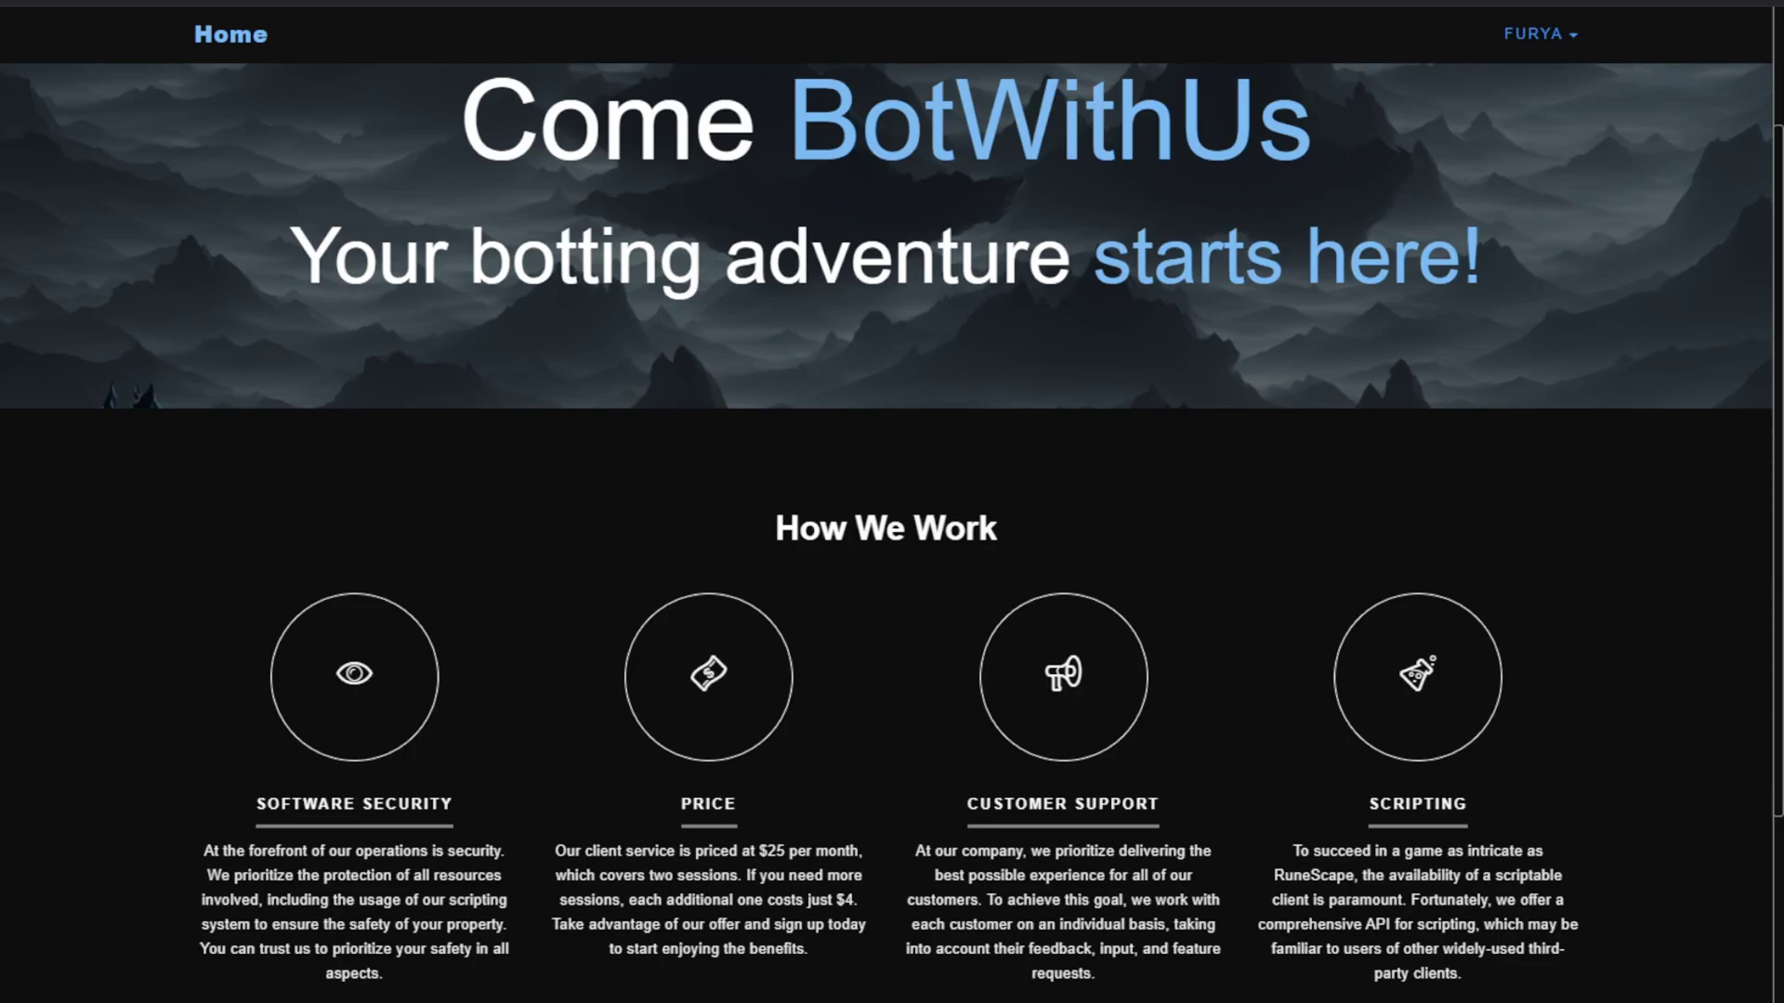
Submit a placeholder serial code on the profile page, then open the Downloads page for RS3 client 0.1.16
{"action": "left_click", "coordinate": [1550, 35]}
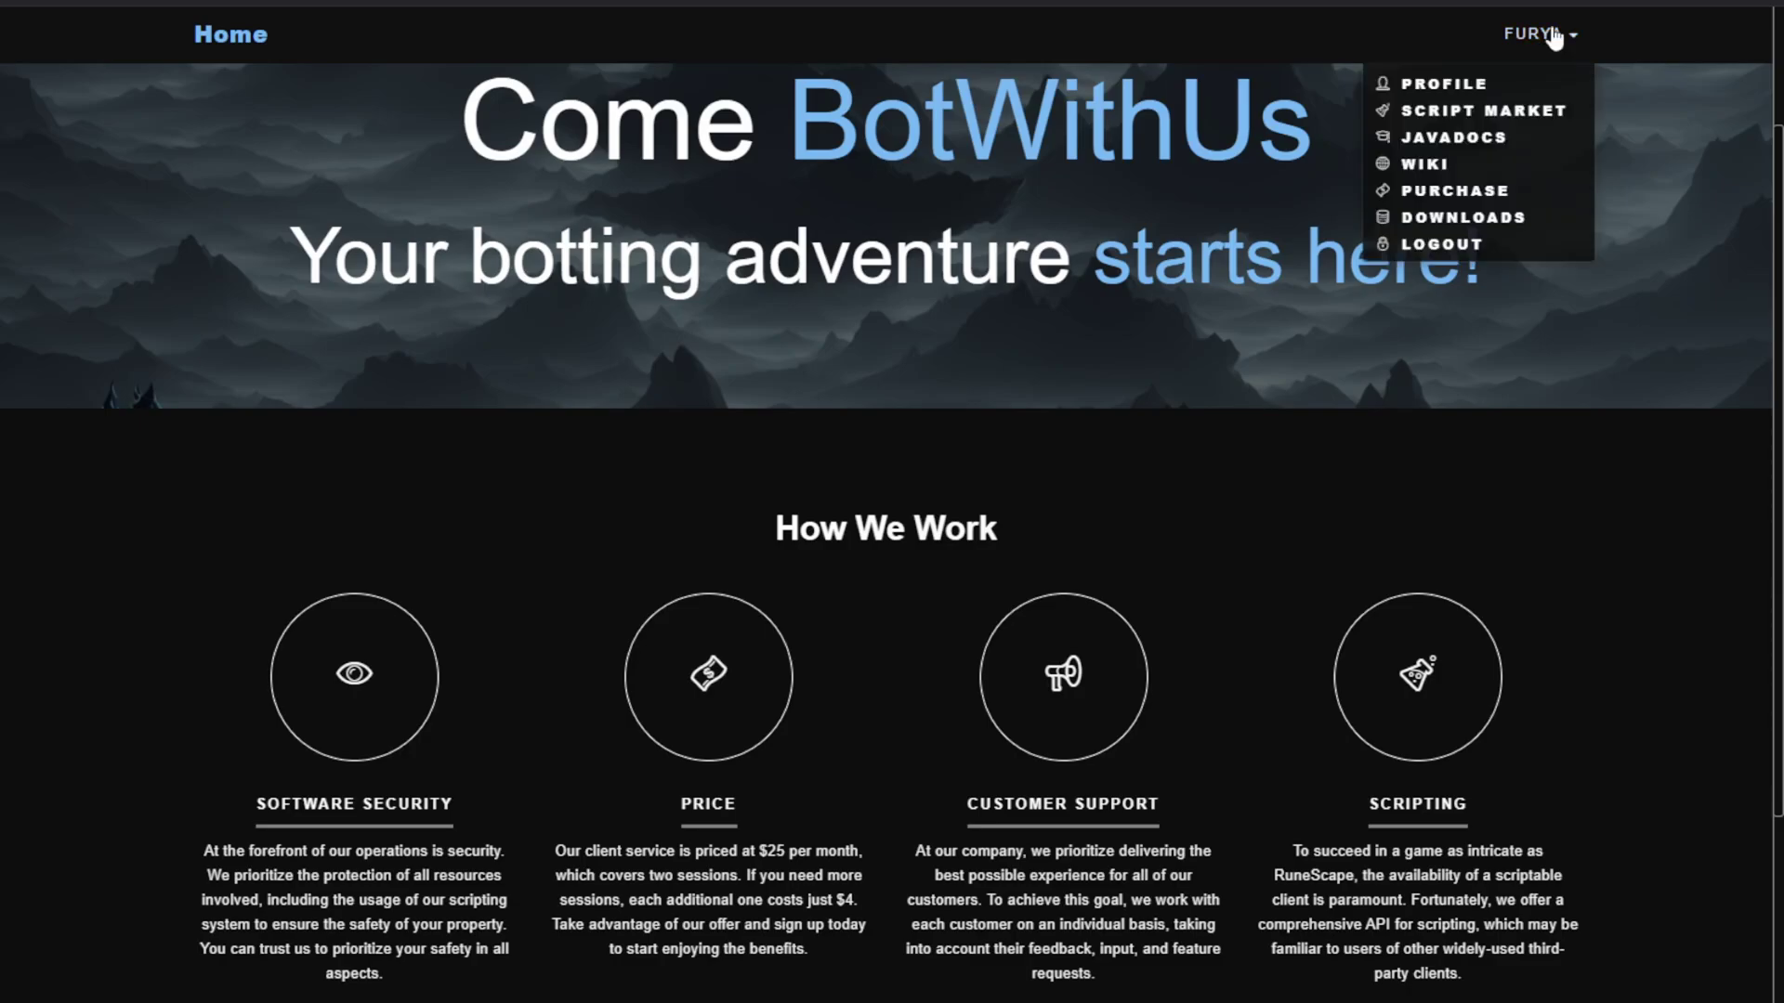
{"action": "left_click", "coordinate": [1481, 84]}
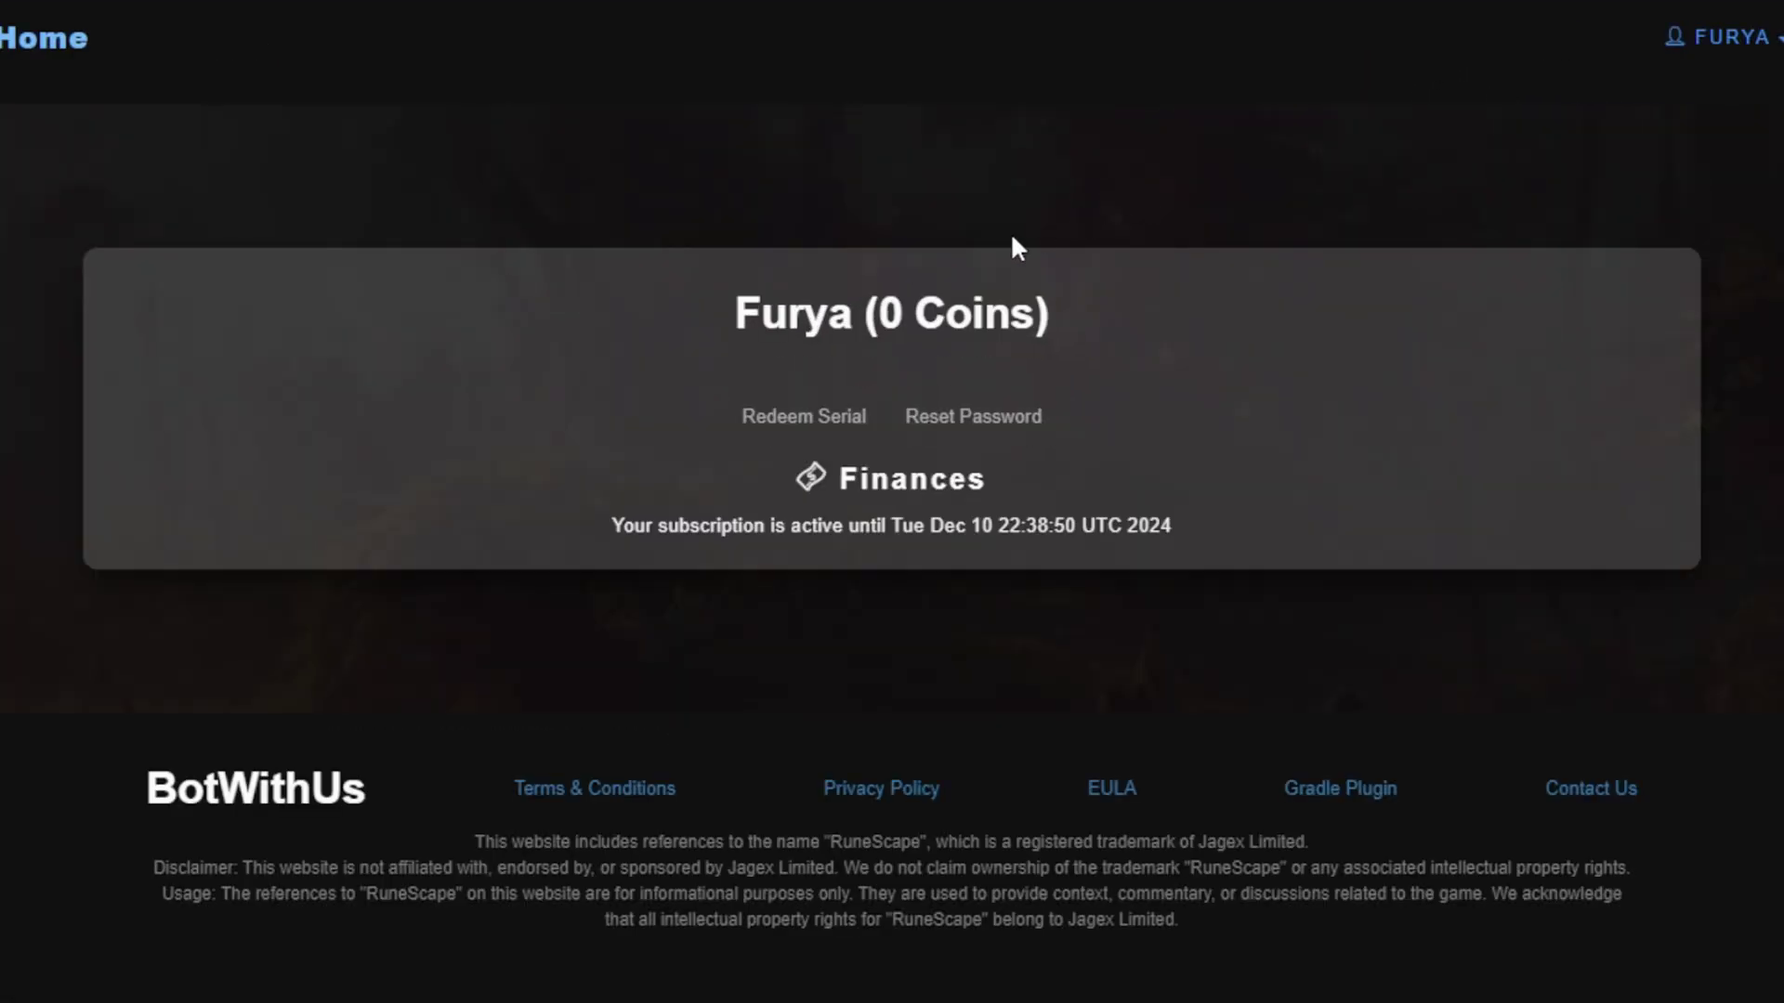
{"action": "left_click", "coordinate": [769, 423]}
{"action": "type", "text": "serial-number"}
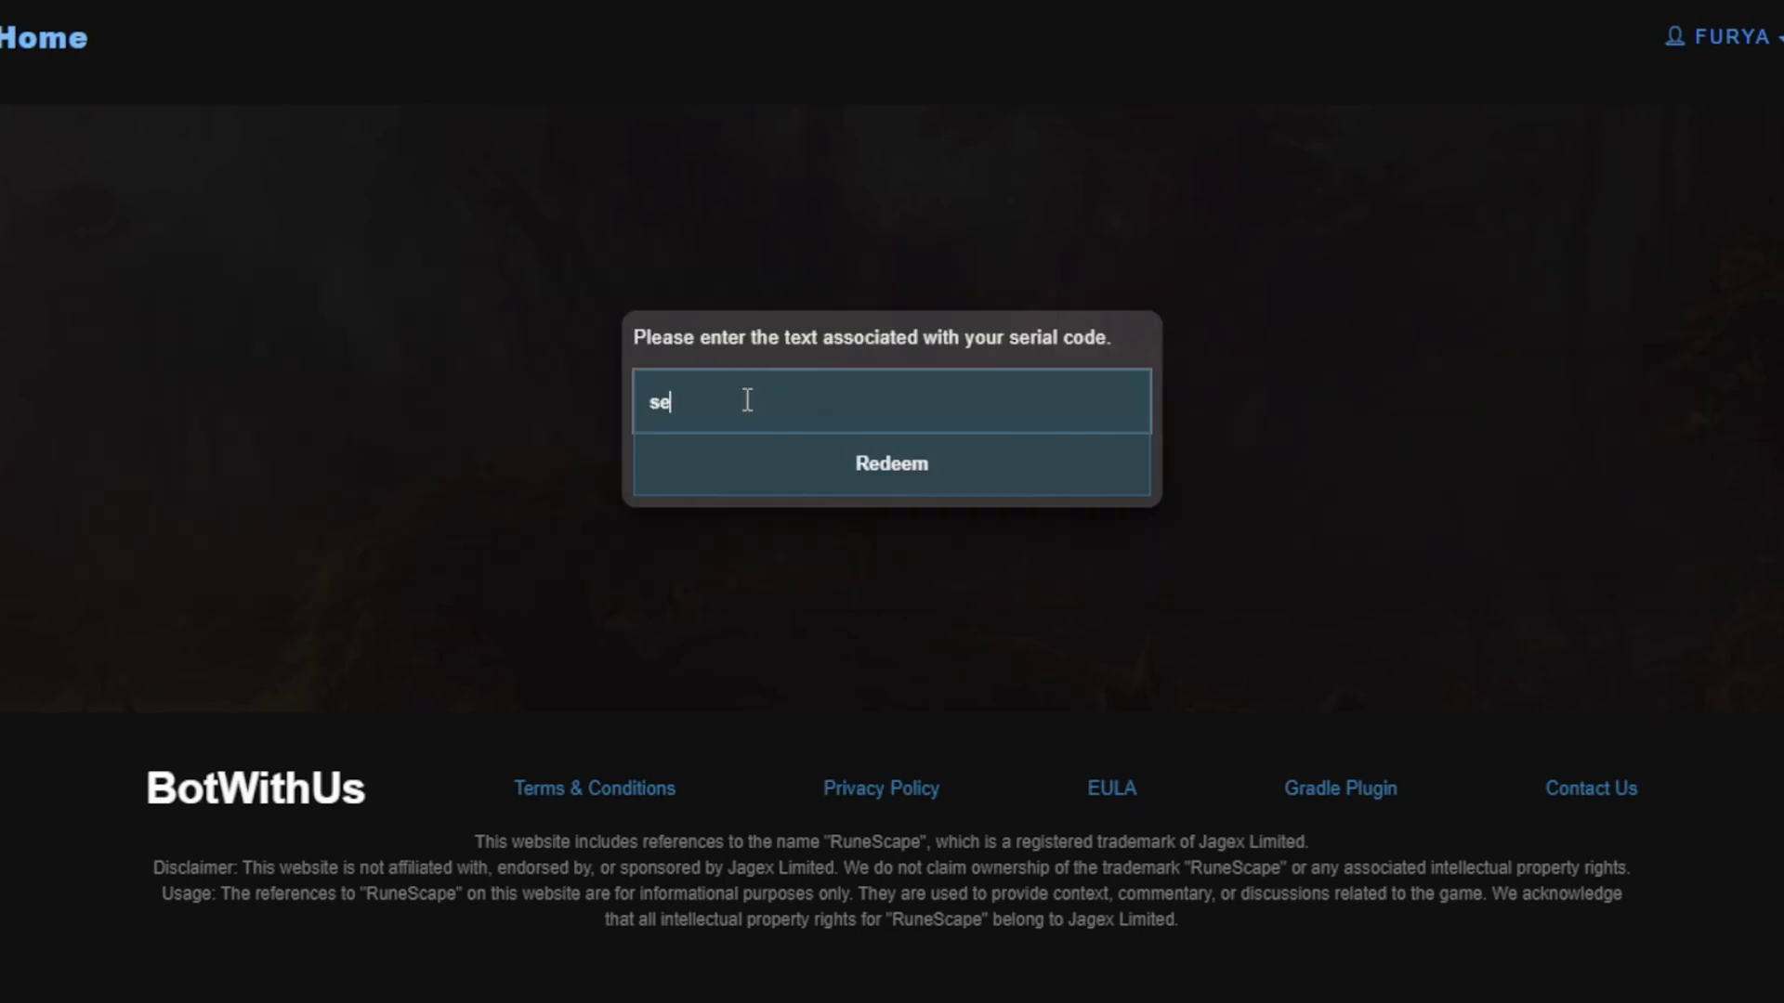
{"action": "type", "text": "-here"}
{"action": "left_click", "coordinate": [1020, 464]}
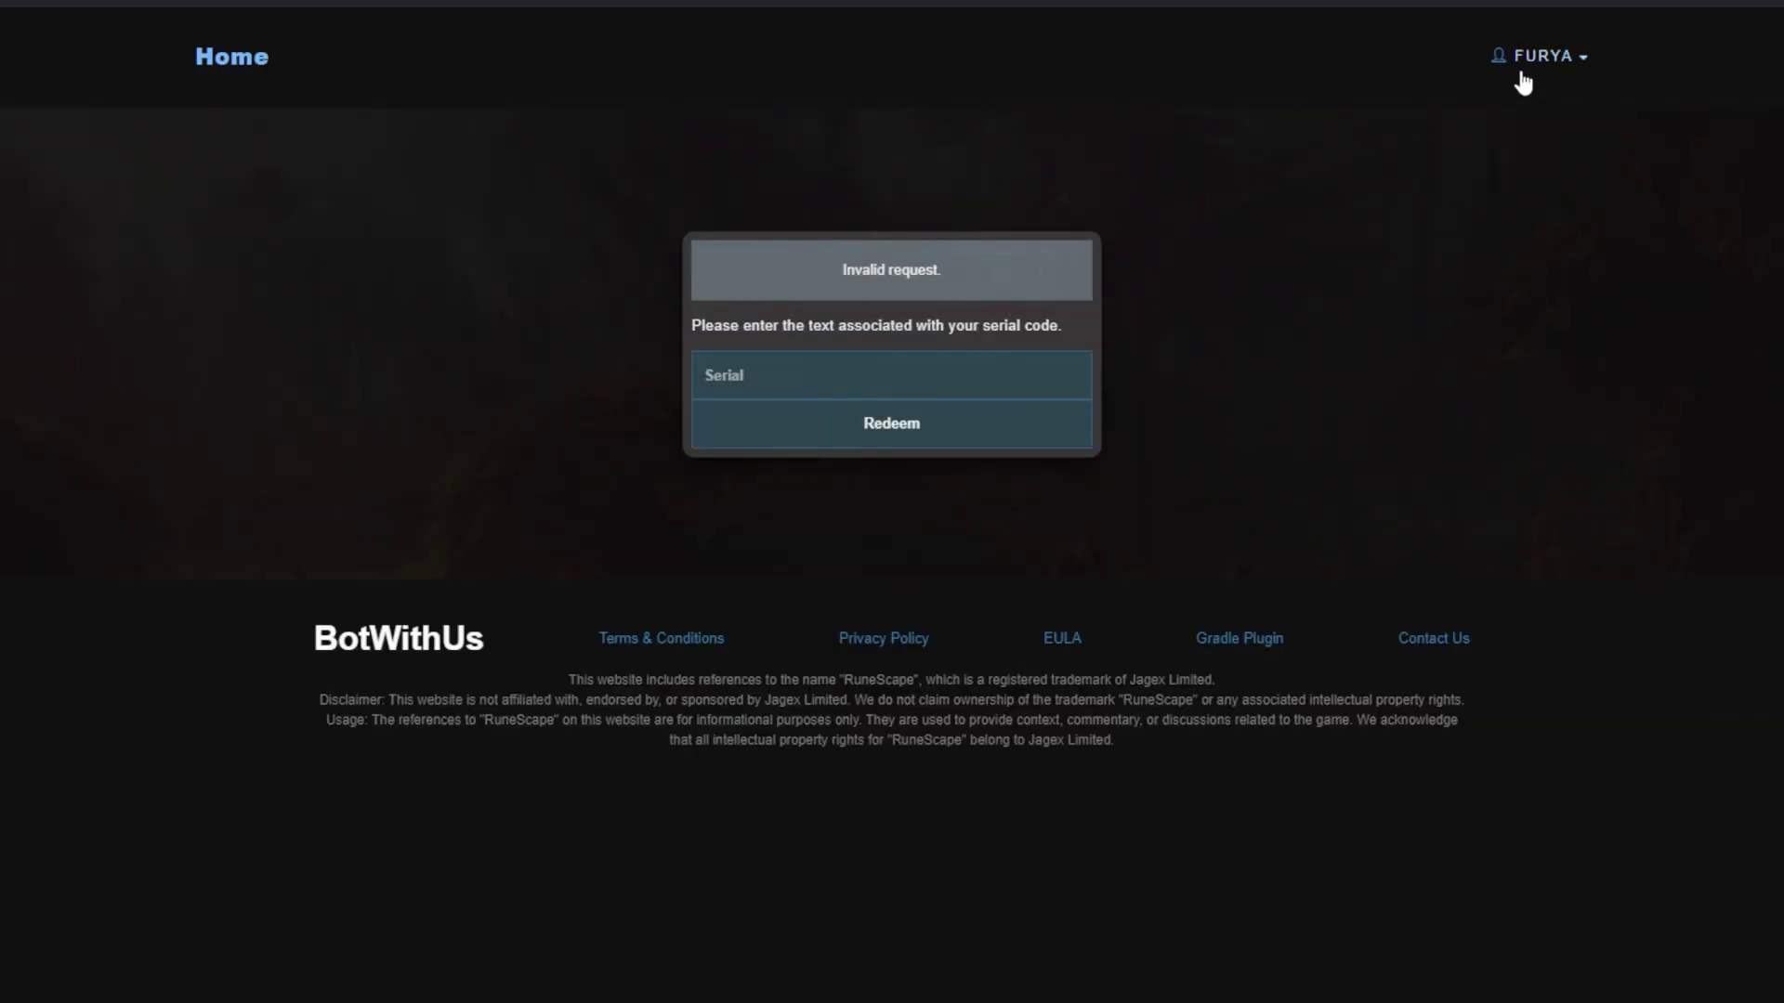
{"action": "left_click", "coordinate": [1542, 61]}
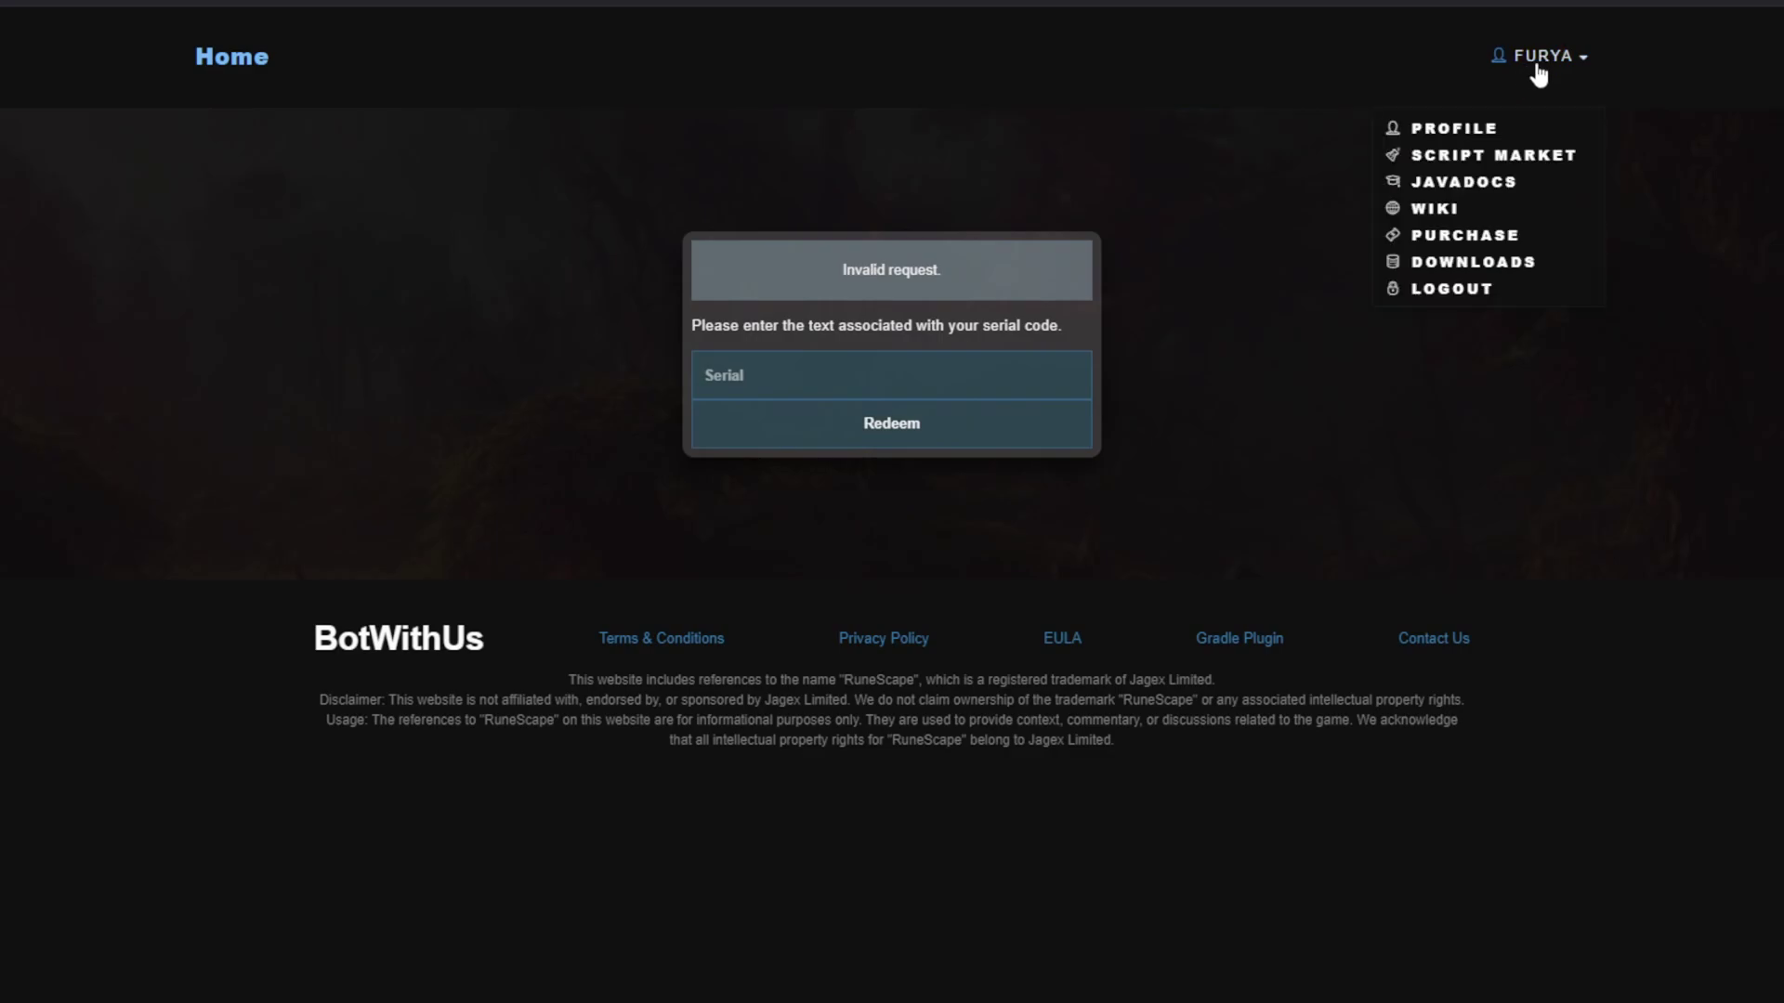
{"action": "left_click", "coordinate": [1479, 264]}
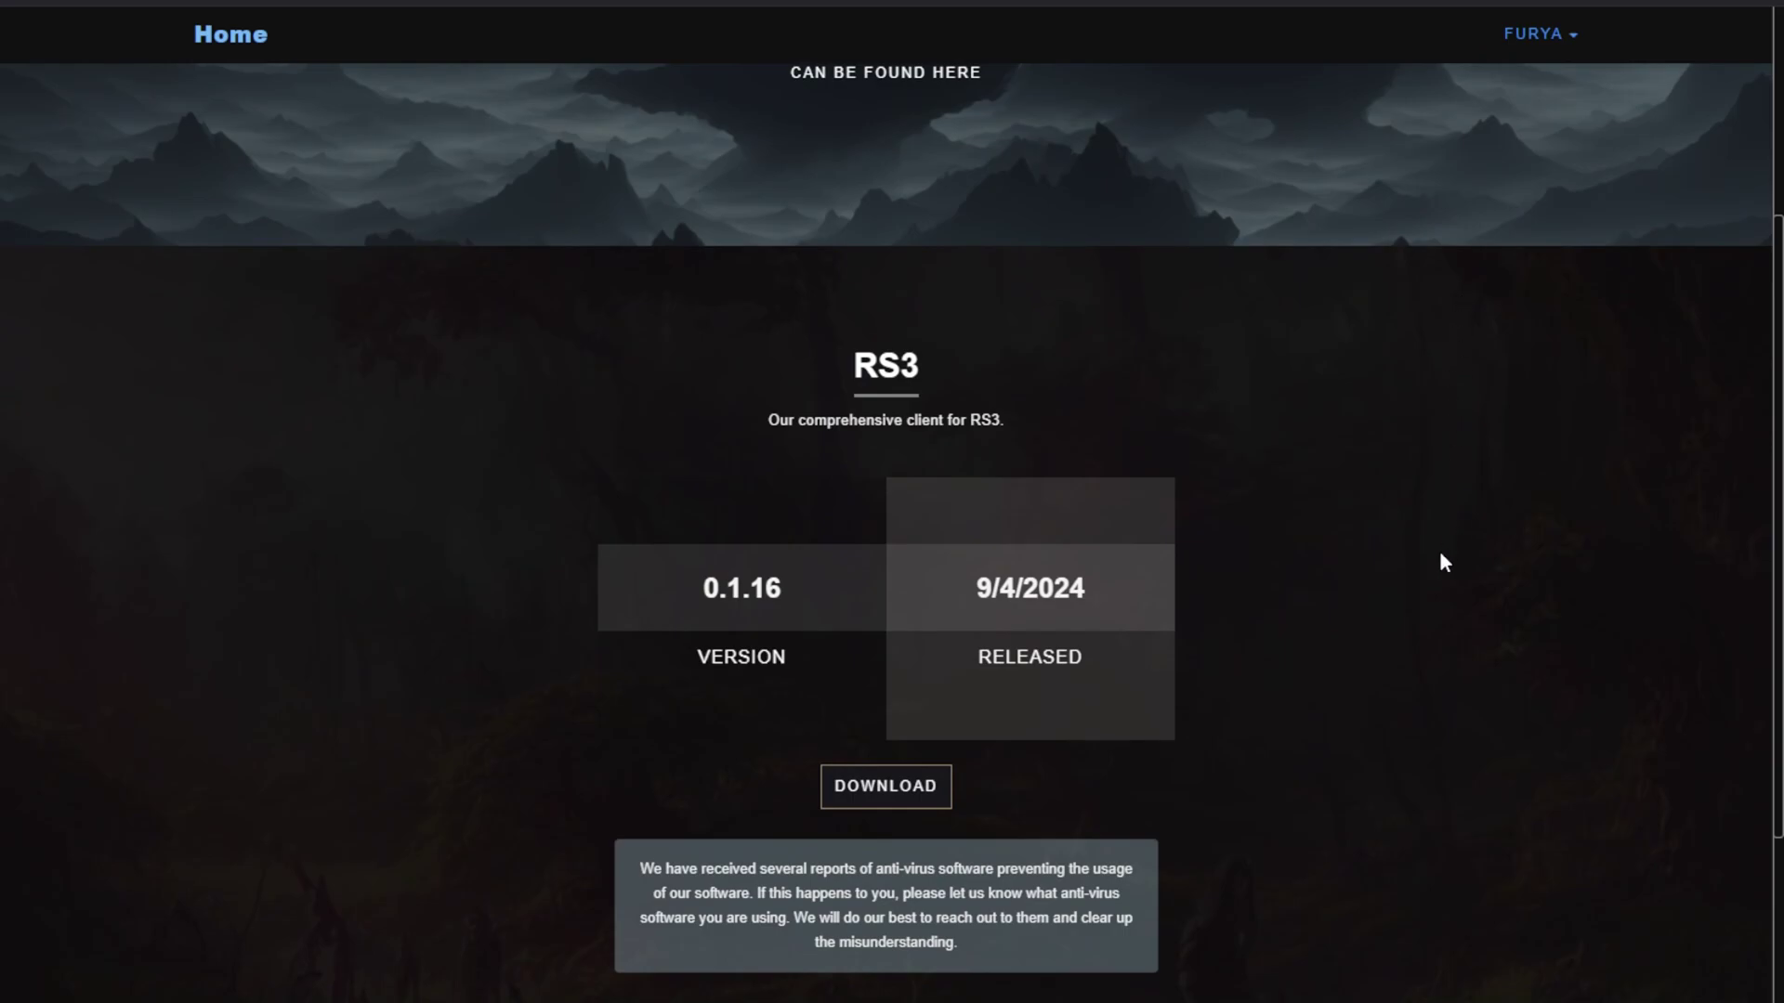
Download the RS3 client loader and save loader.exe into a new BWU folder in Downloads
{"action": "left_click", "coordinate": [902, 808]}
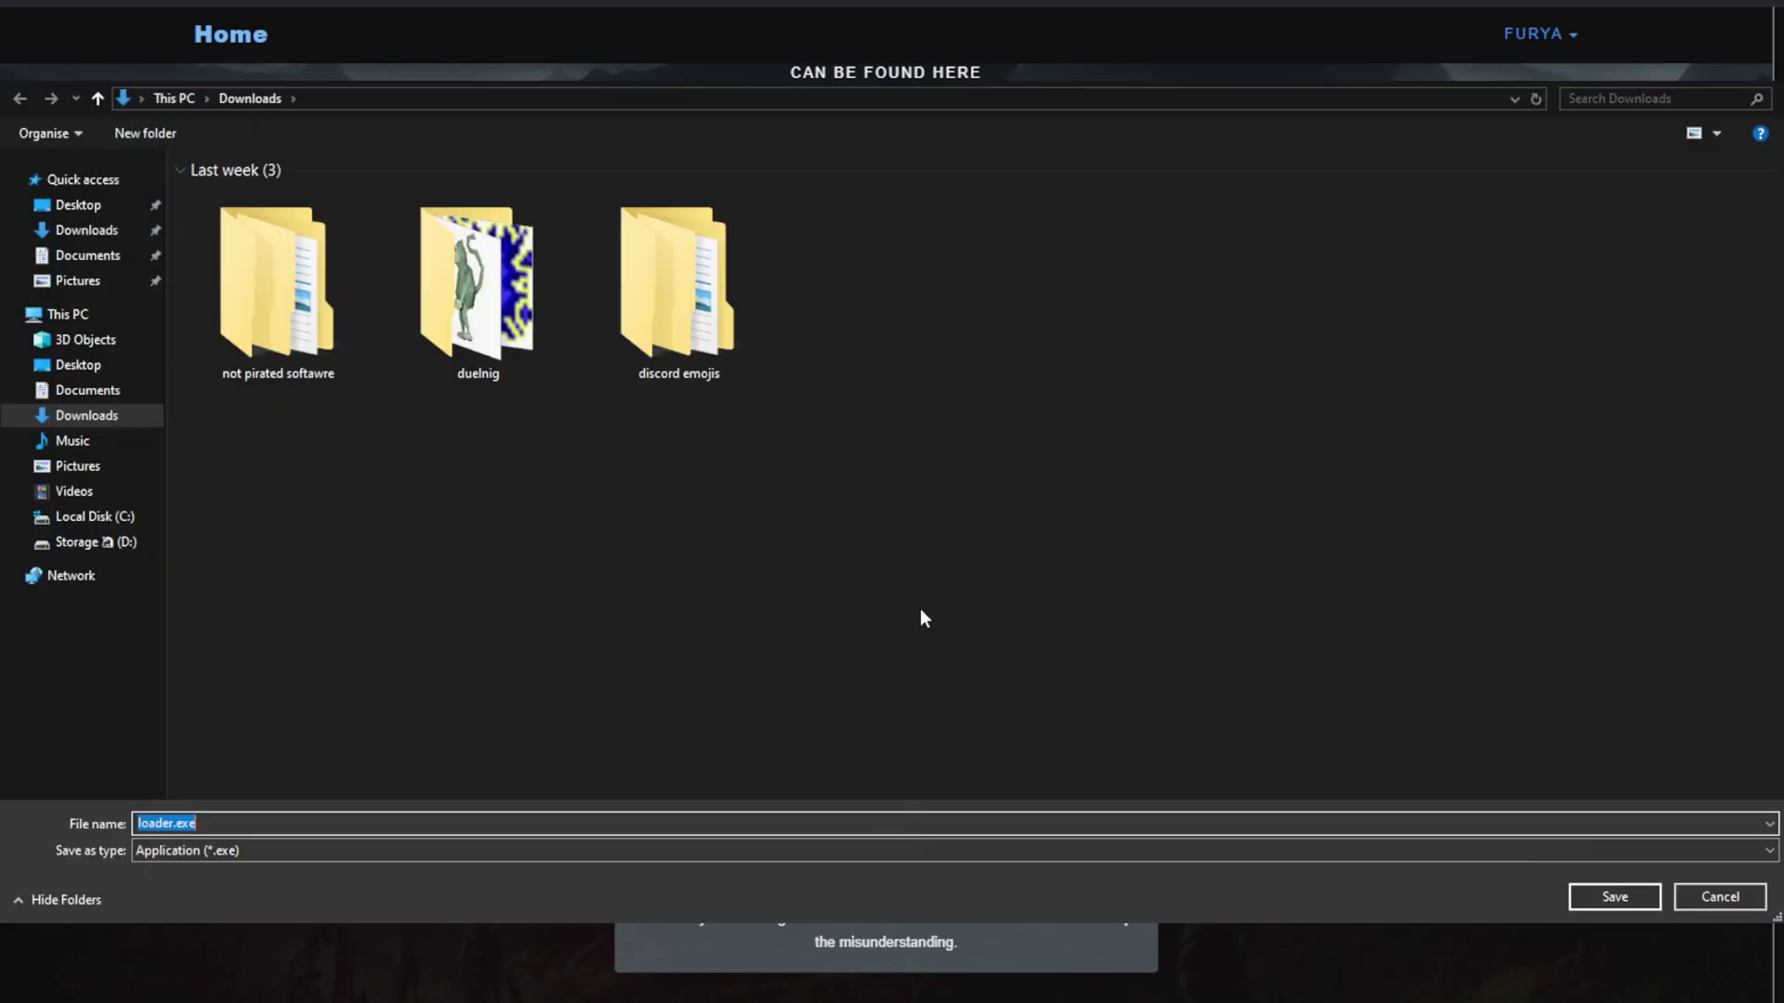
{"action": "left_click", "coordinate": [1047, 519]}
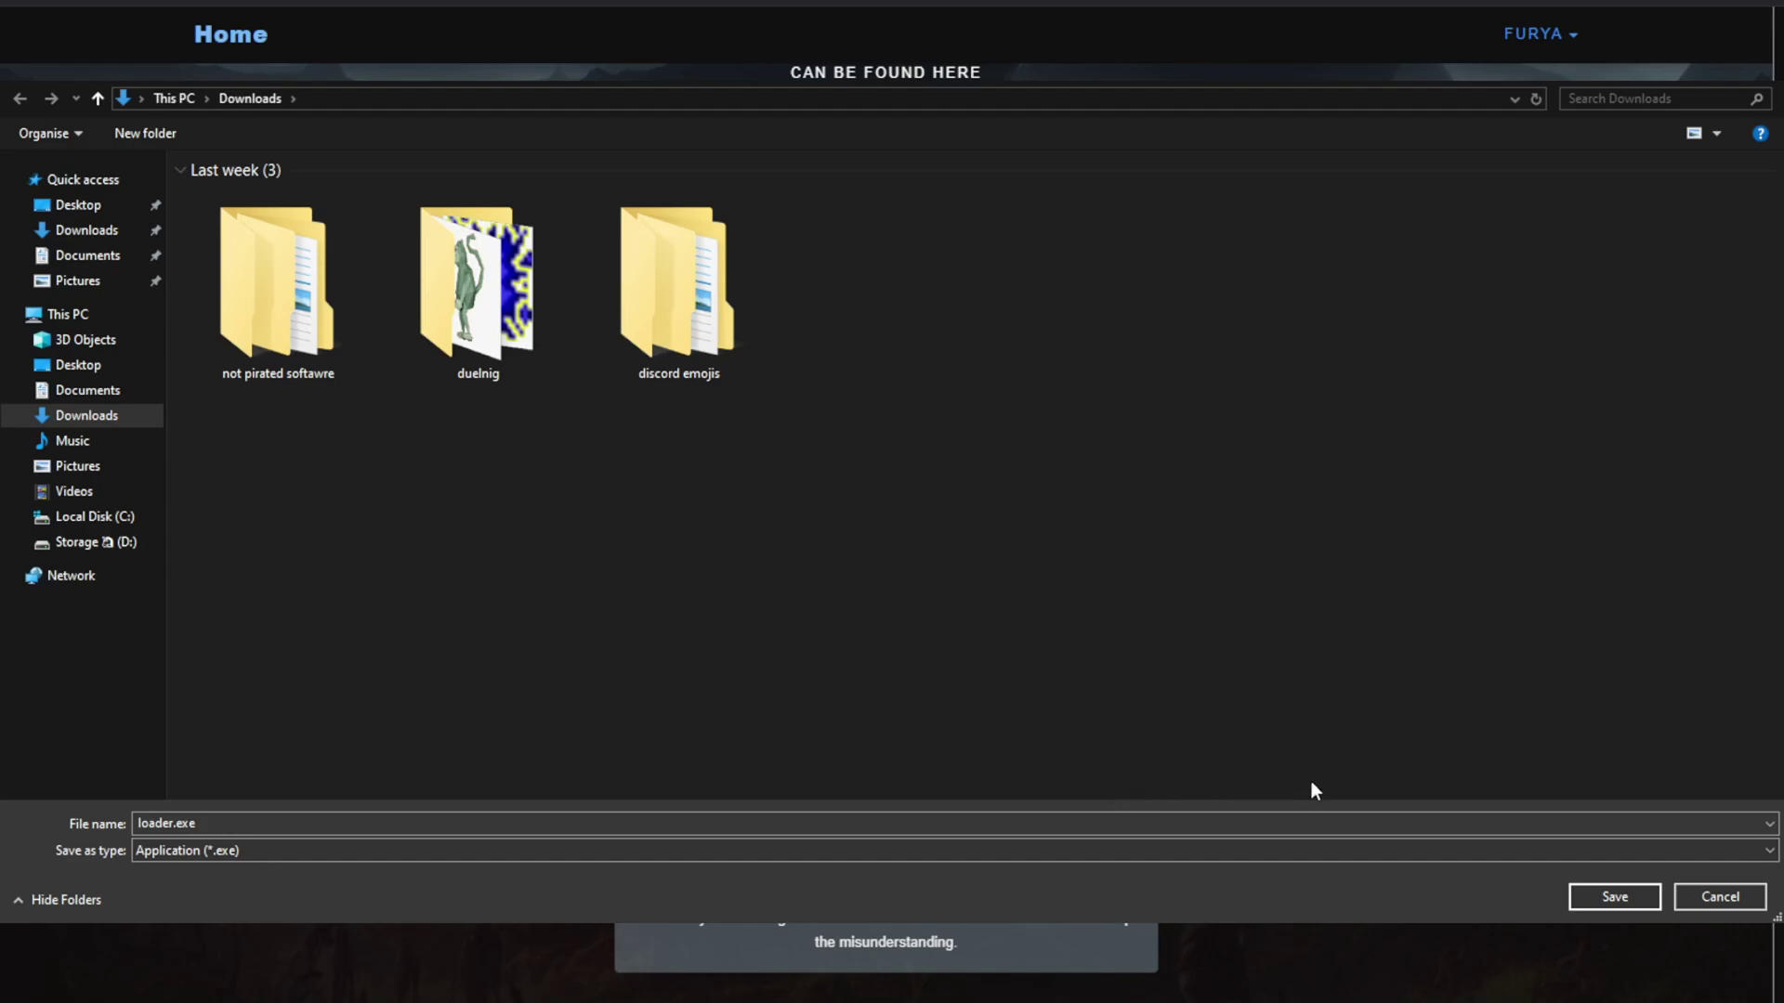
{"action": "key", "text": "ctrl+shift+n"}
{"action": "type", "text": "BWU"}
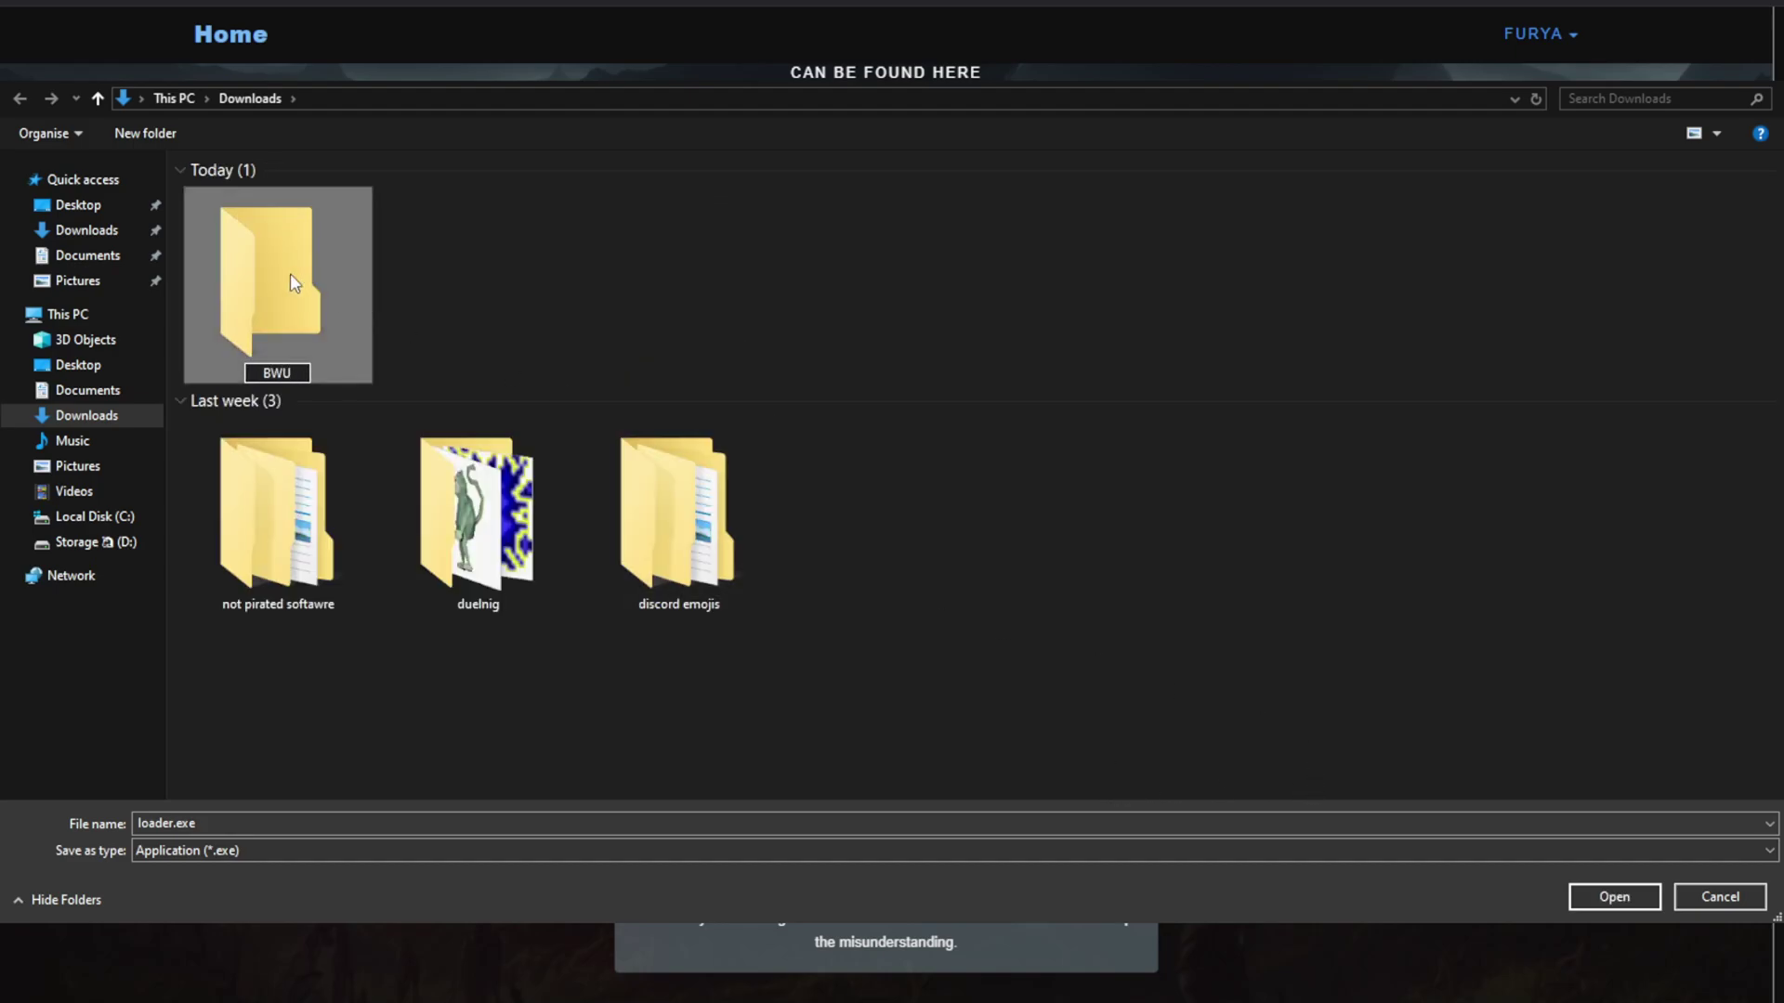
{"action": "left_click", "coordinate": [290, 273]}
{"action": "double_click", "coordinate": [302, 284]}
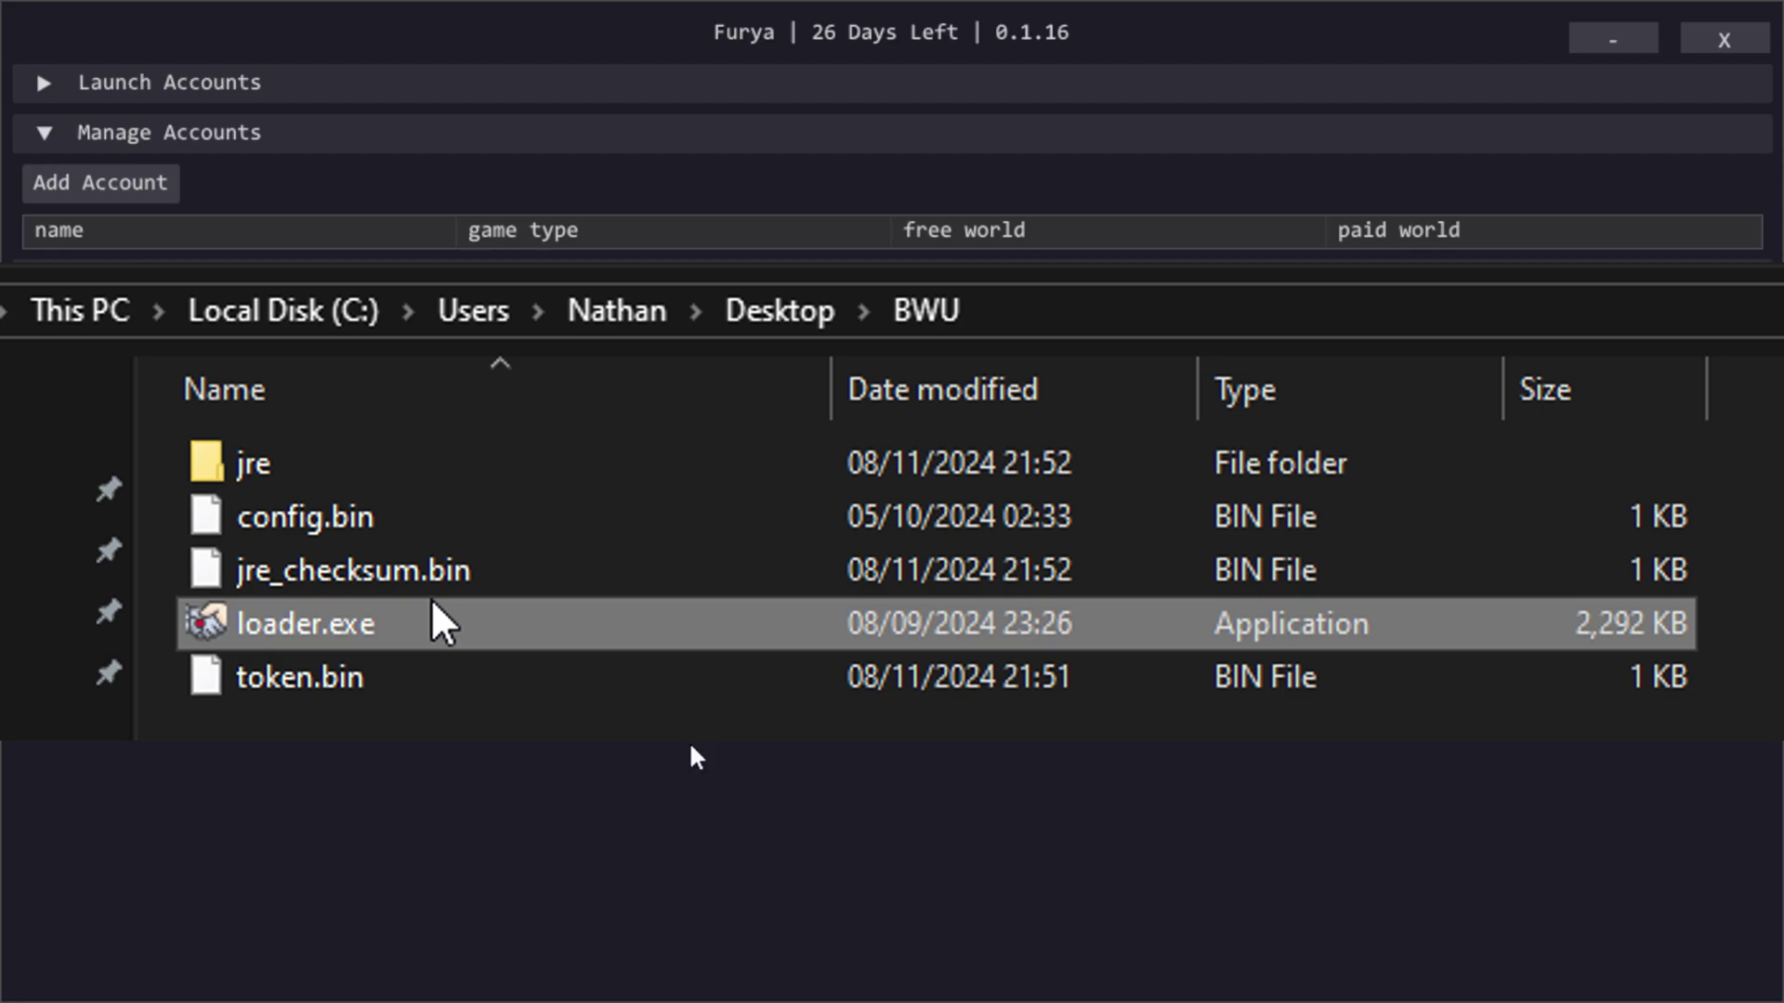
Bring the BotWithUs loader forward and collapse then re-expand its Manage Accounts section
{"action": "left_click", "coordinate": [208, 226]}
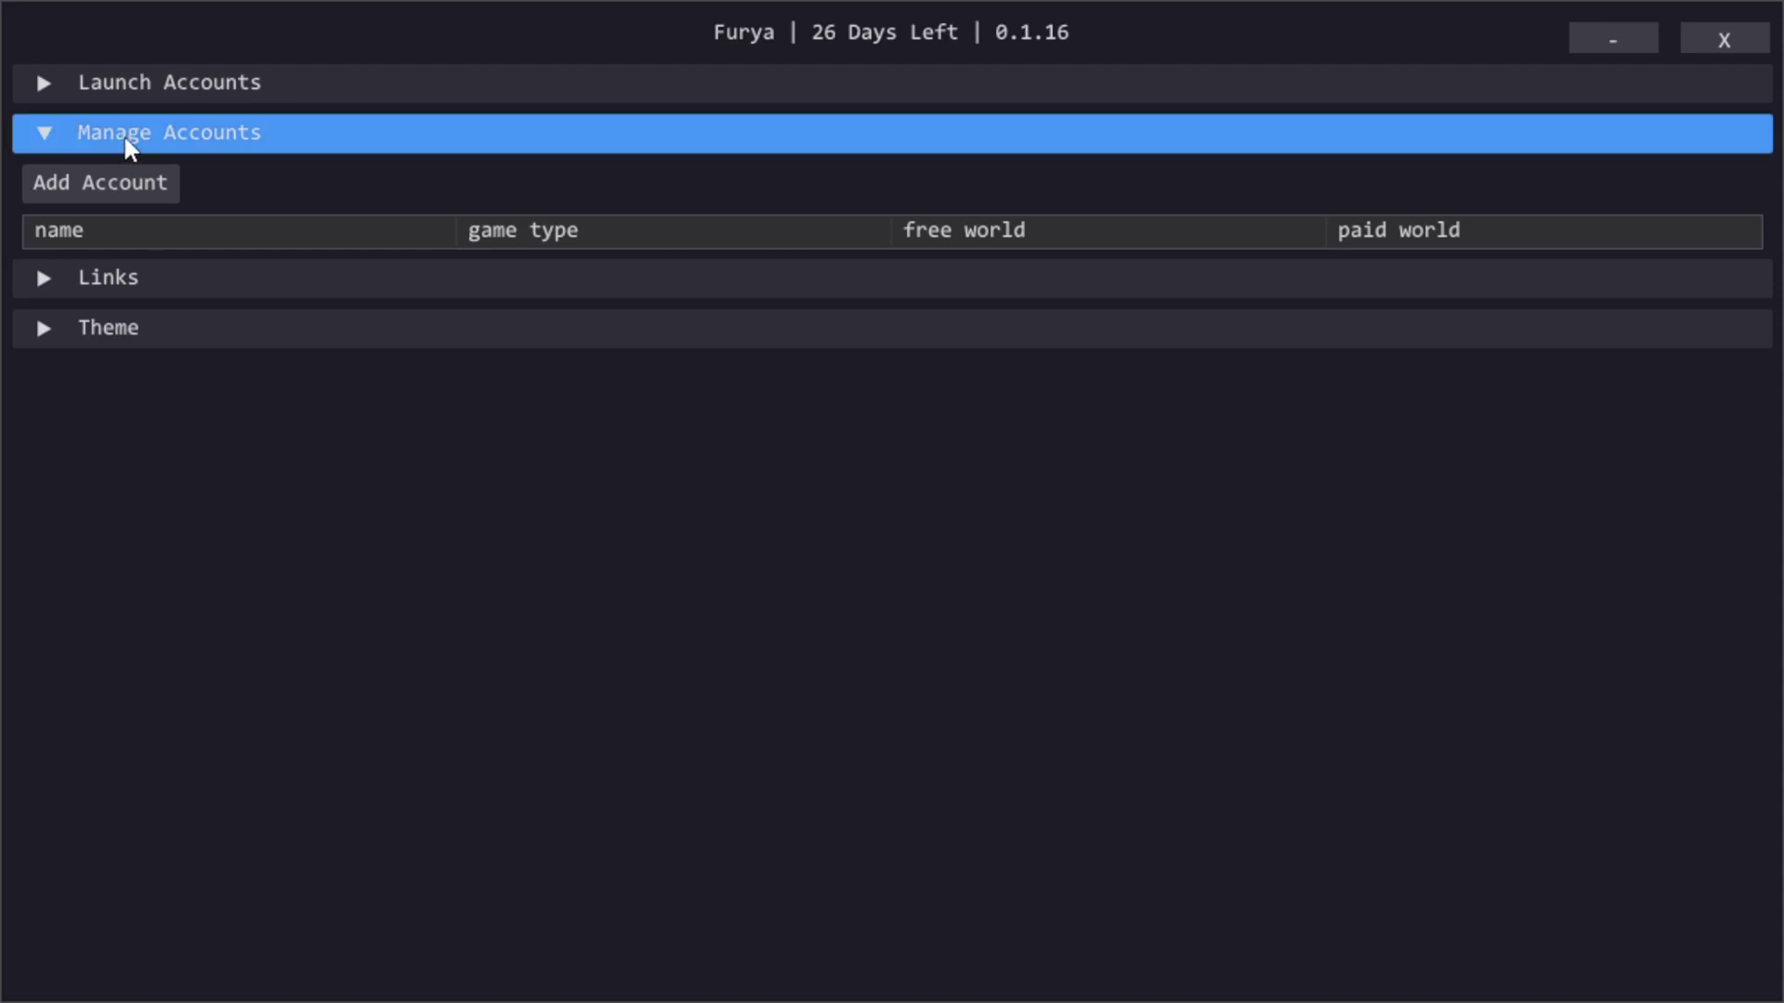
{"action": "left_click", "coordinate": [126, 140]}
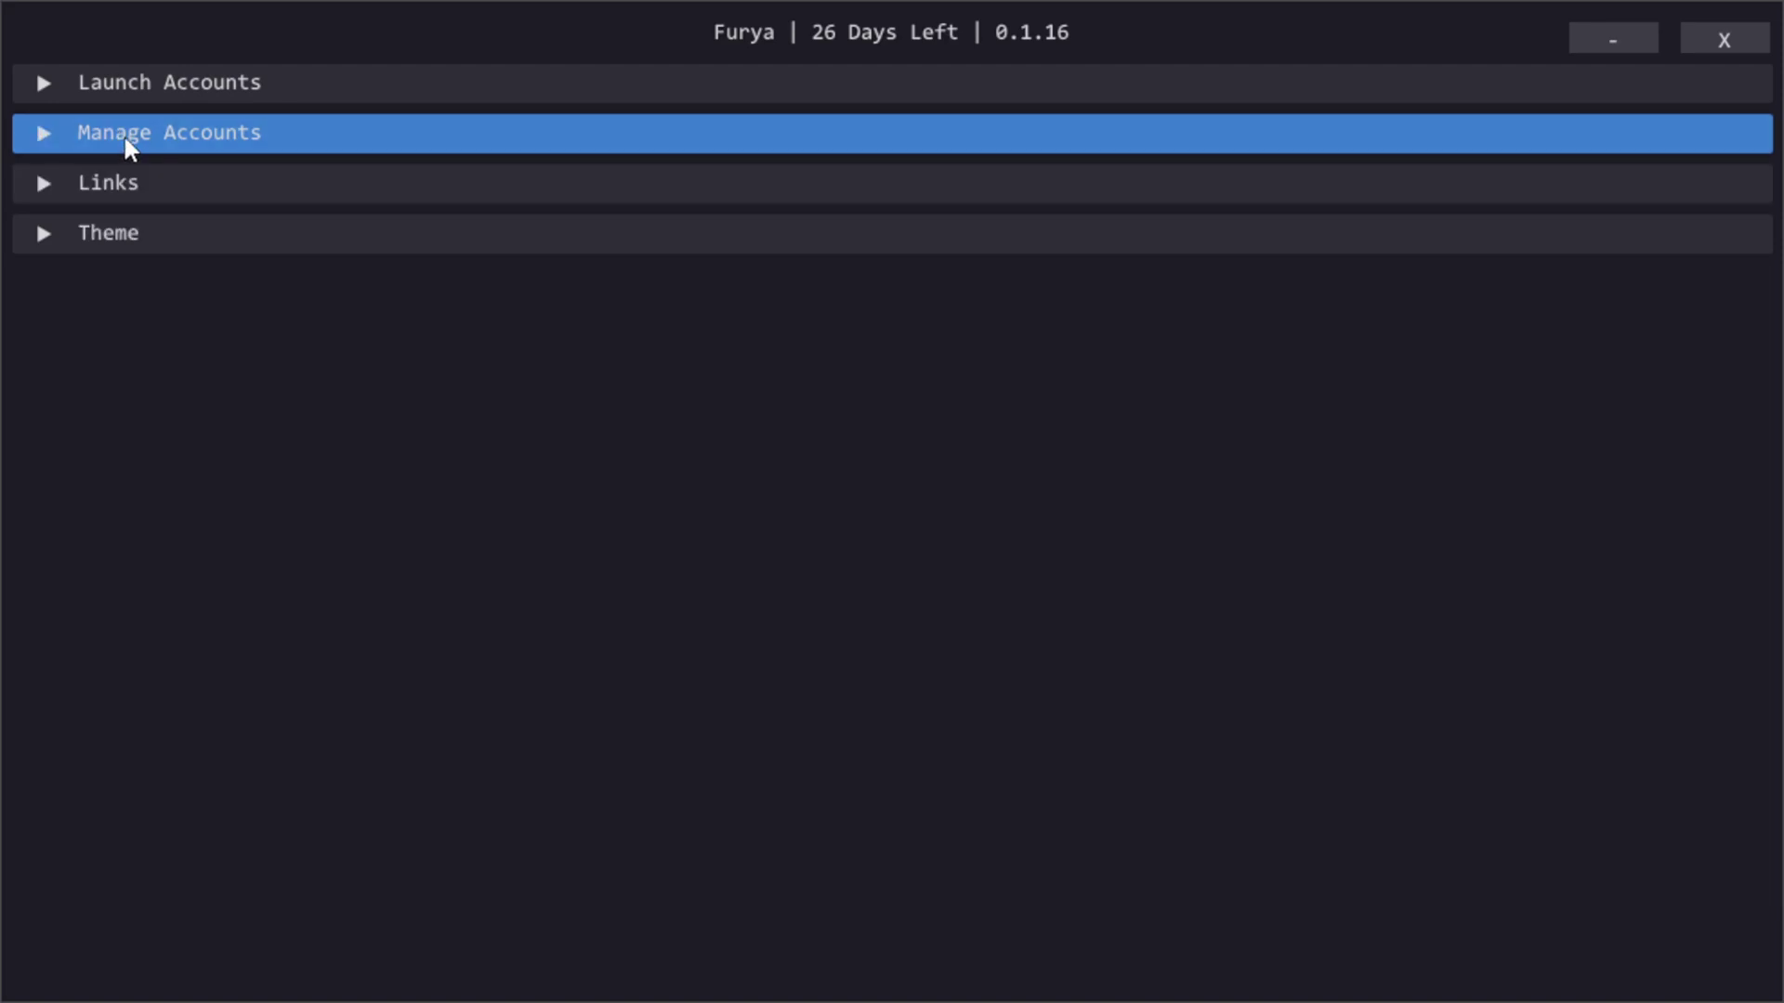
{"action": "left_click", "coordinate": [124, 136]}
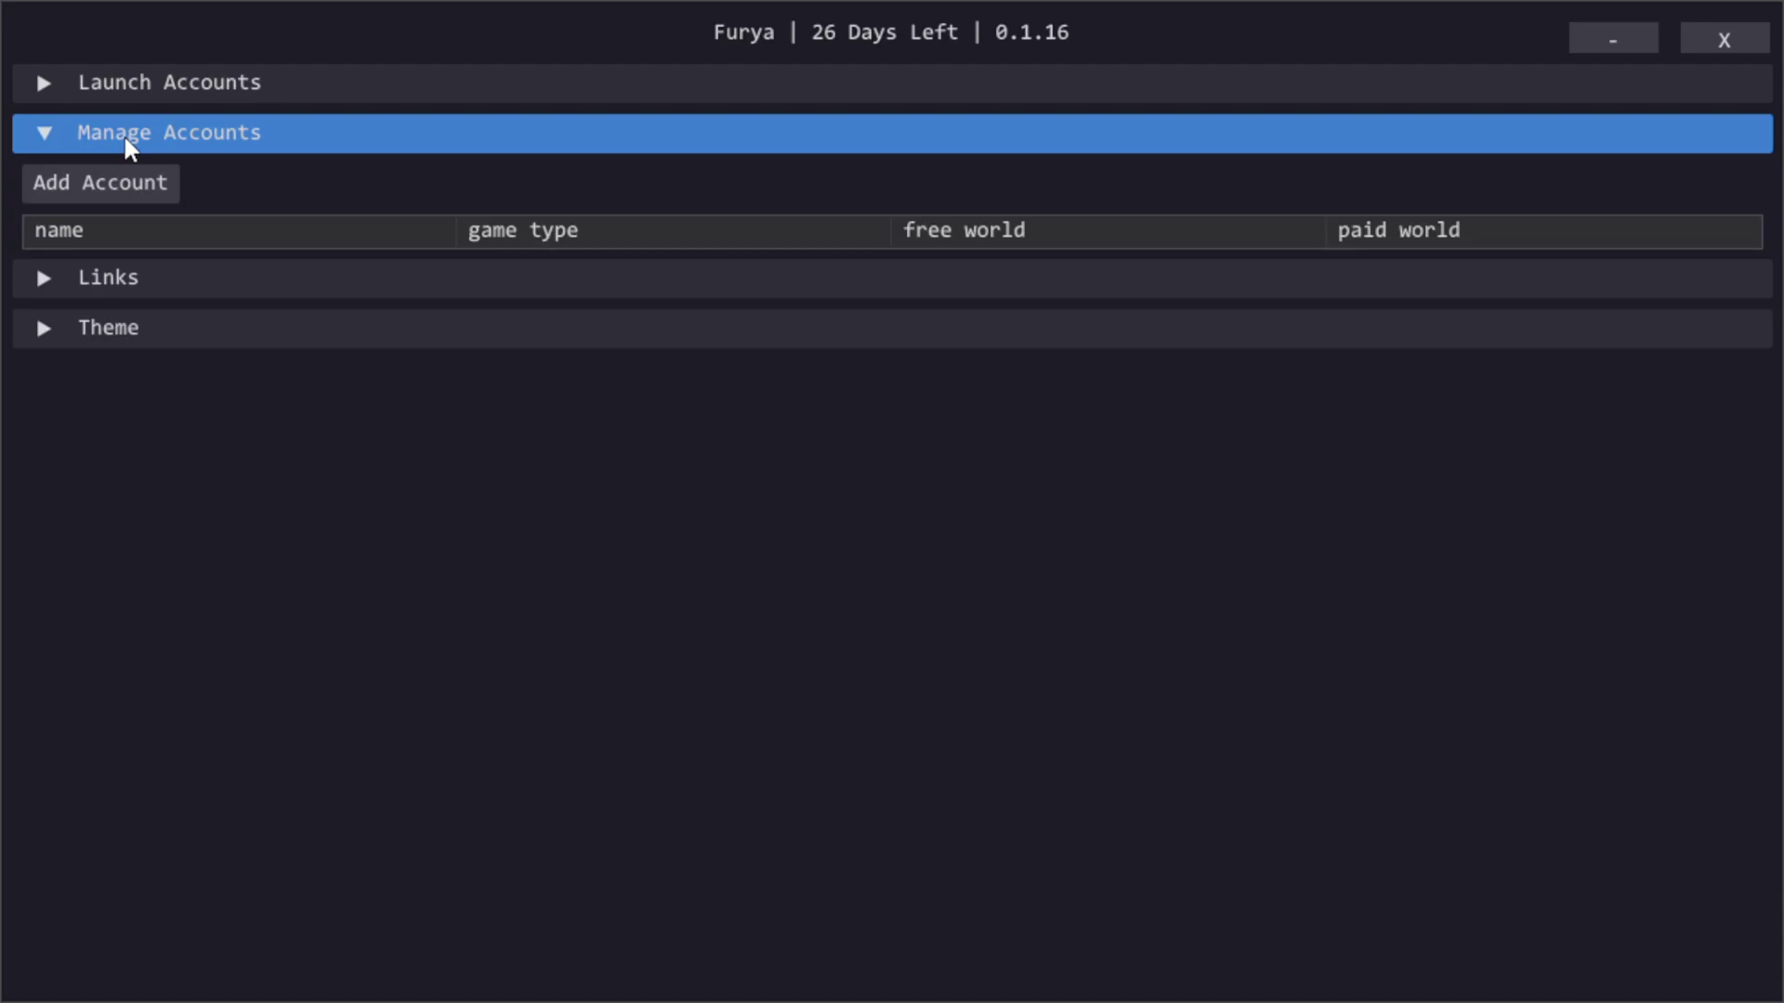
Start a new classic account and enter its e-mail login
{"action": "left_click", "coordinate": [119, 186]}
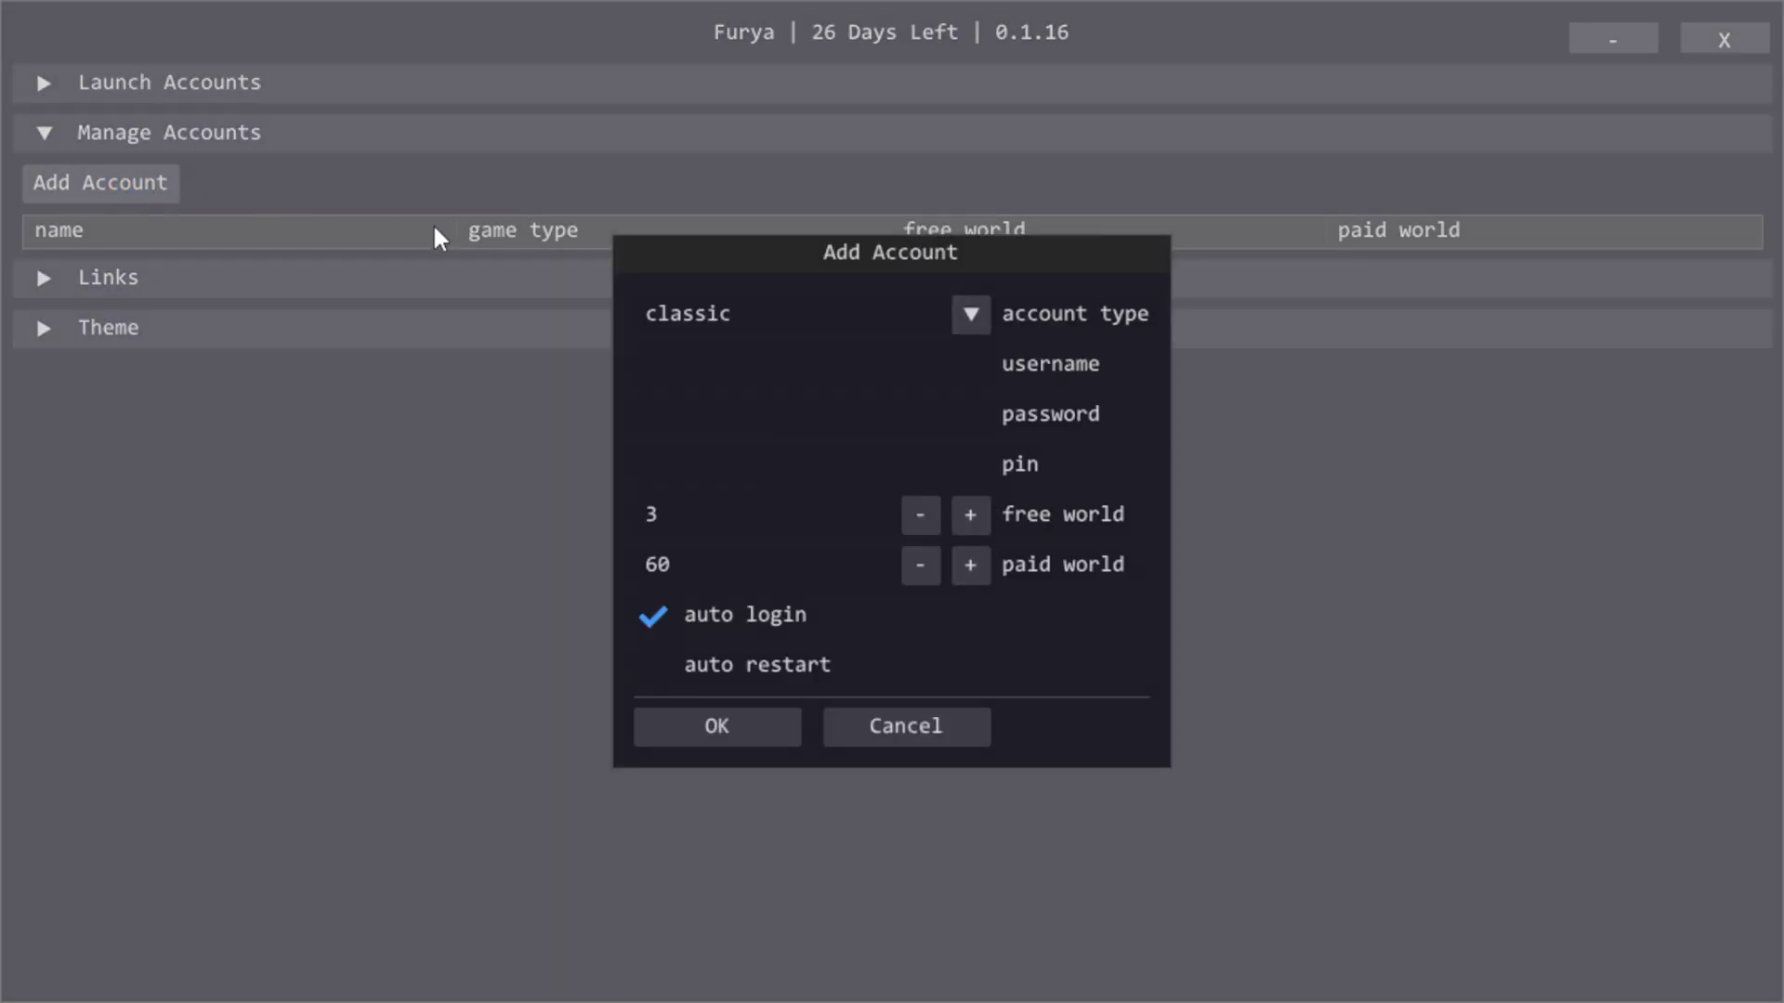
{"action": "left_click", "coordinate": [970, 315]}
{"action": "left_click", "coordinate": [852, 366]}
{"action": "left_click", "coordinate": [841, 363]}
{"action": "type", "text": "email@gmail"}
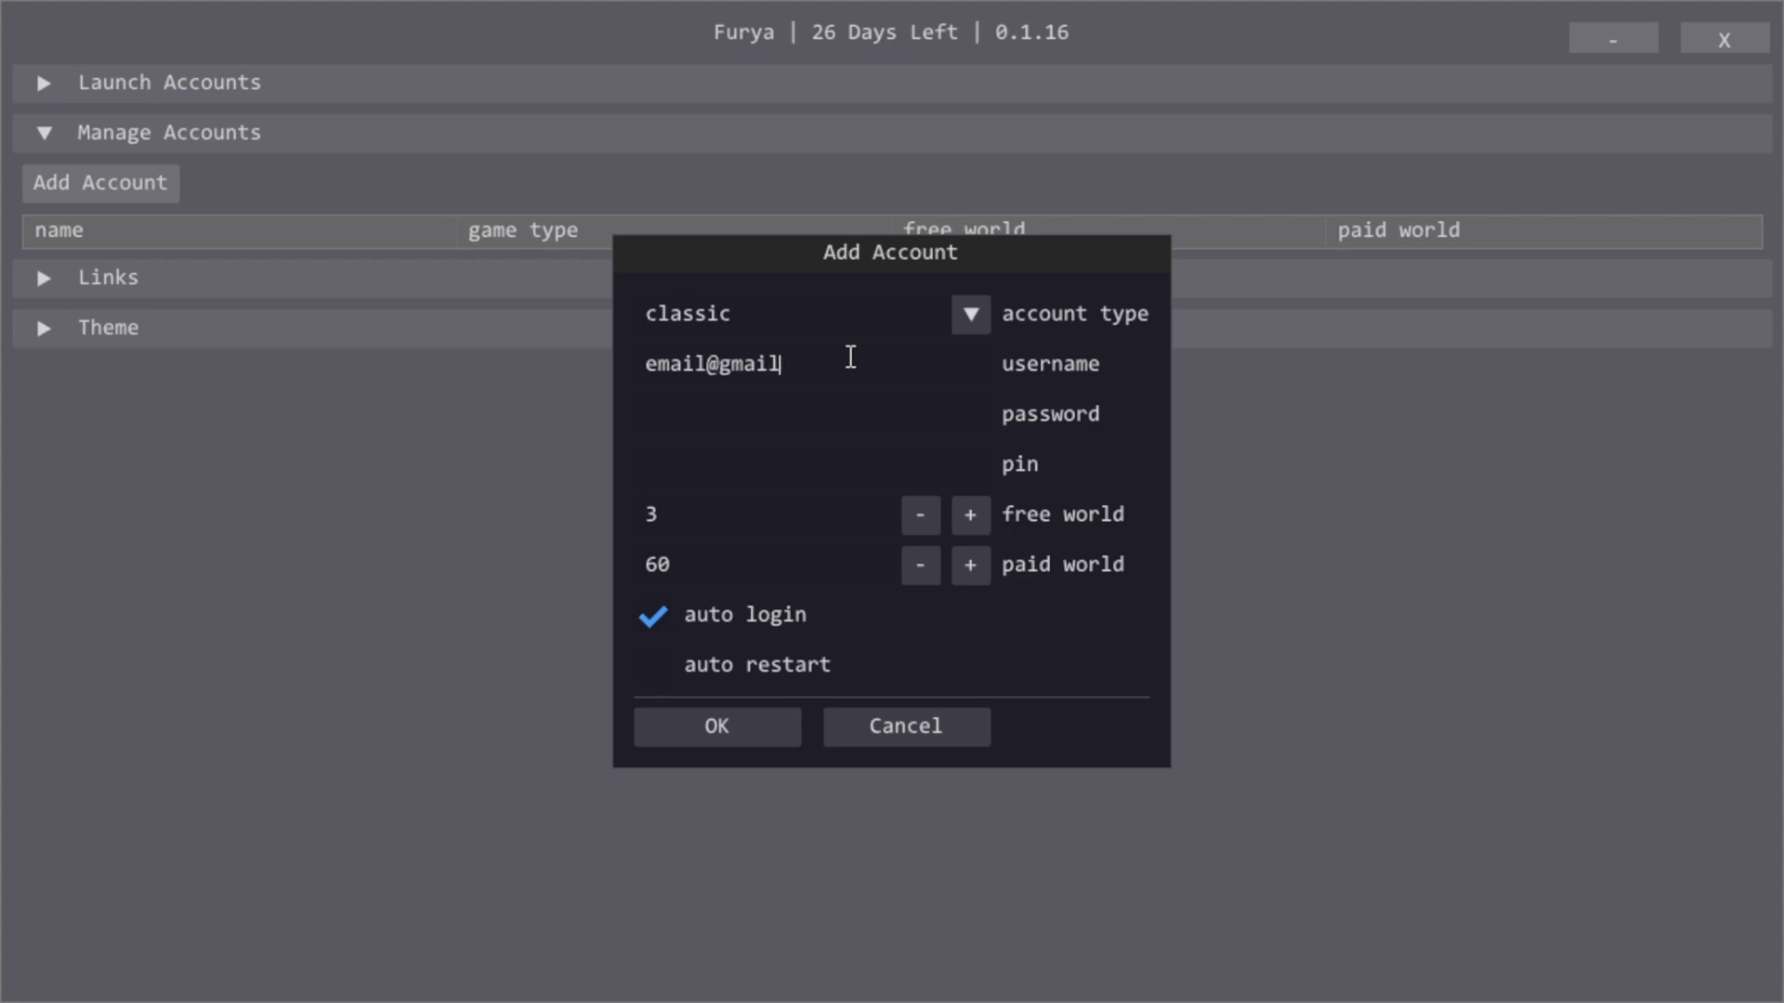
{"action": "type", "text": "om"}
Set free world 11 and paid world 150, enable auto restart, and save the account
{"action": "key", "text": "Tab"}
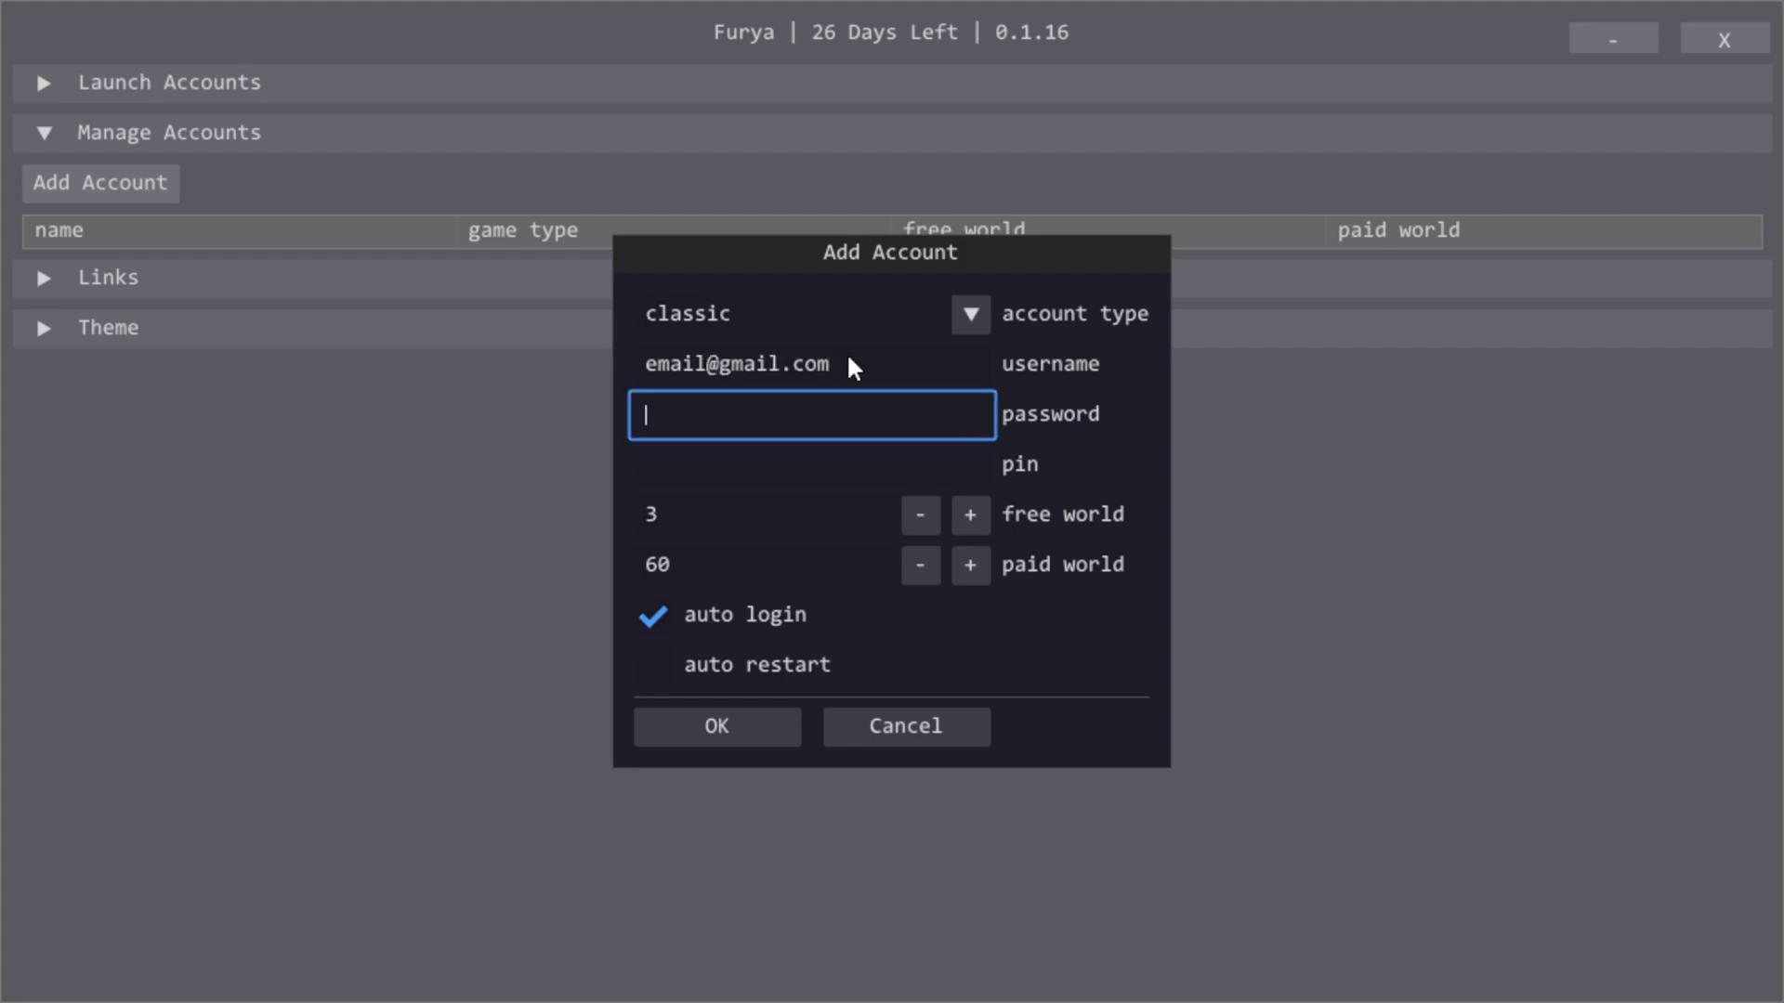
{"action": "key", "text": "Tab"}
{"action": "key", "text": "Tab"}
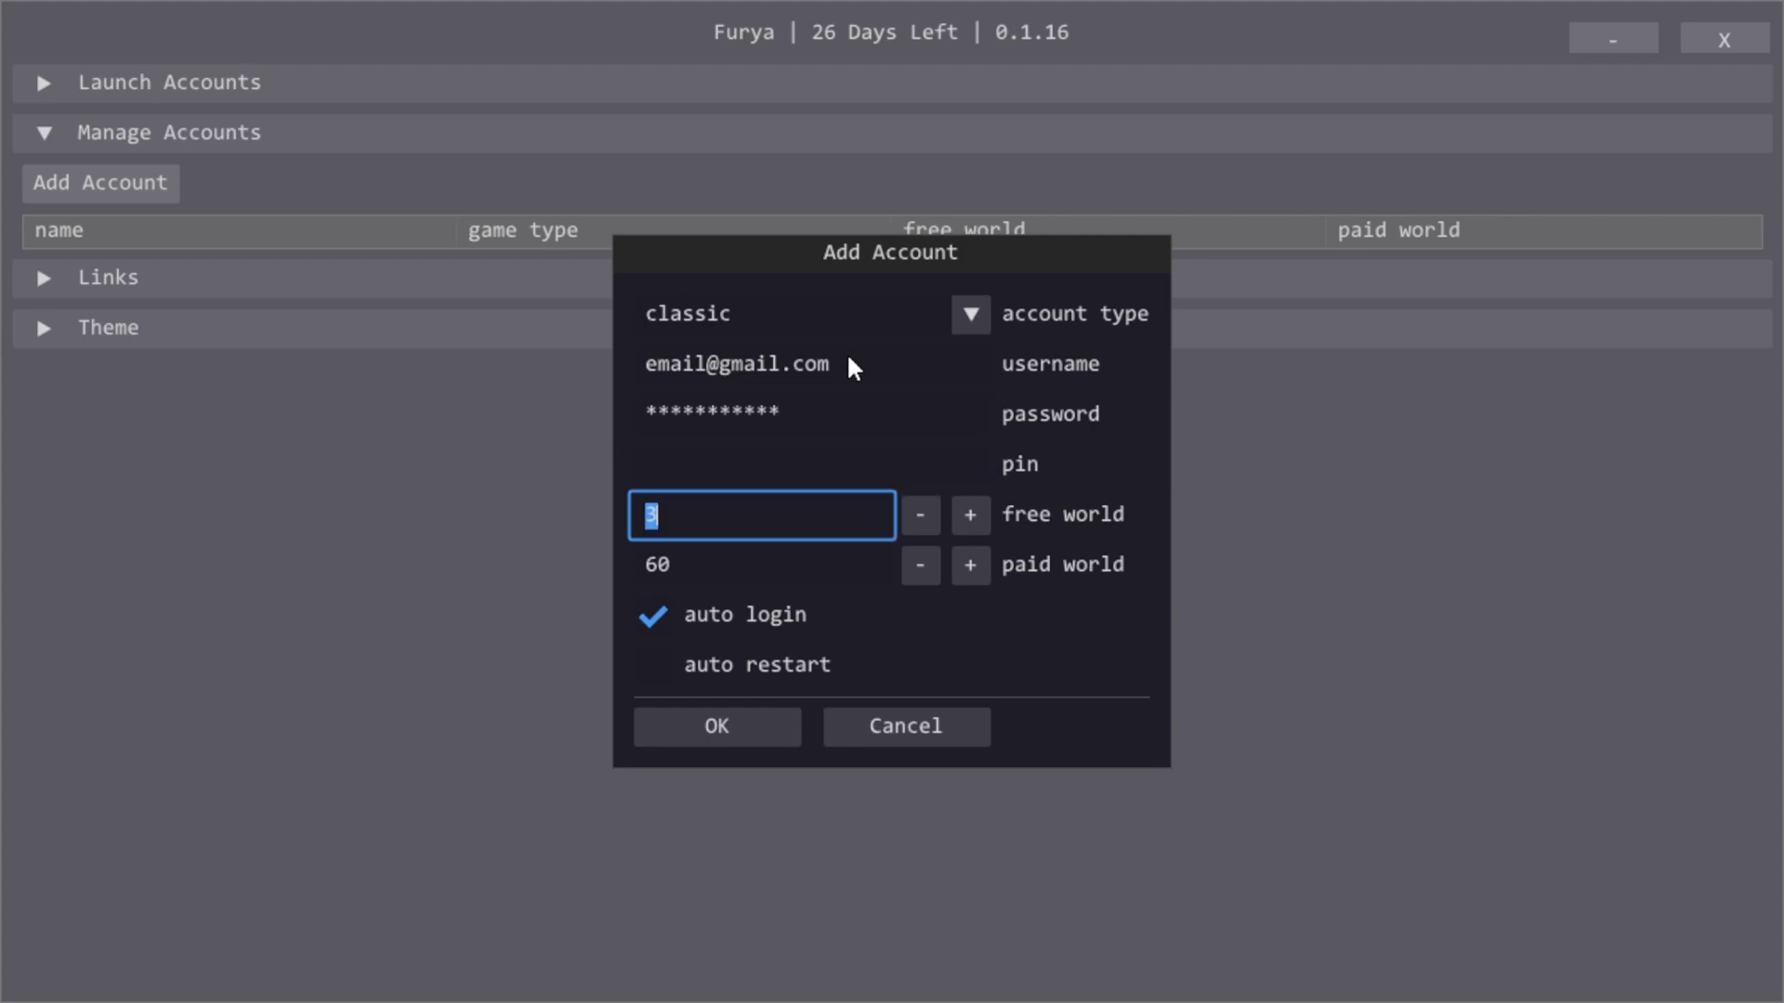
{"action": "type", "text": "11"}
{"action": "key", "text": "Tab"}
{"action": "key", "text": "Tab"}
{"action": "key", "text": "Tab"}
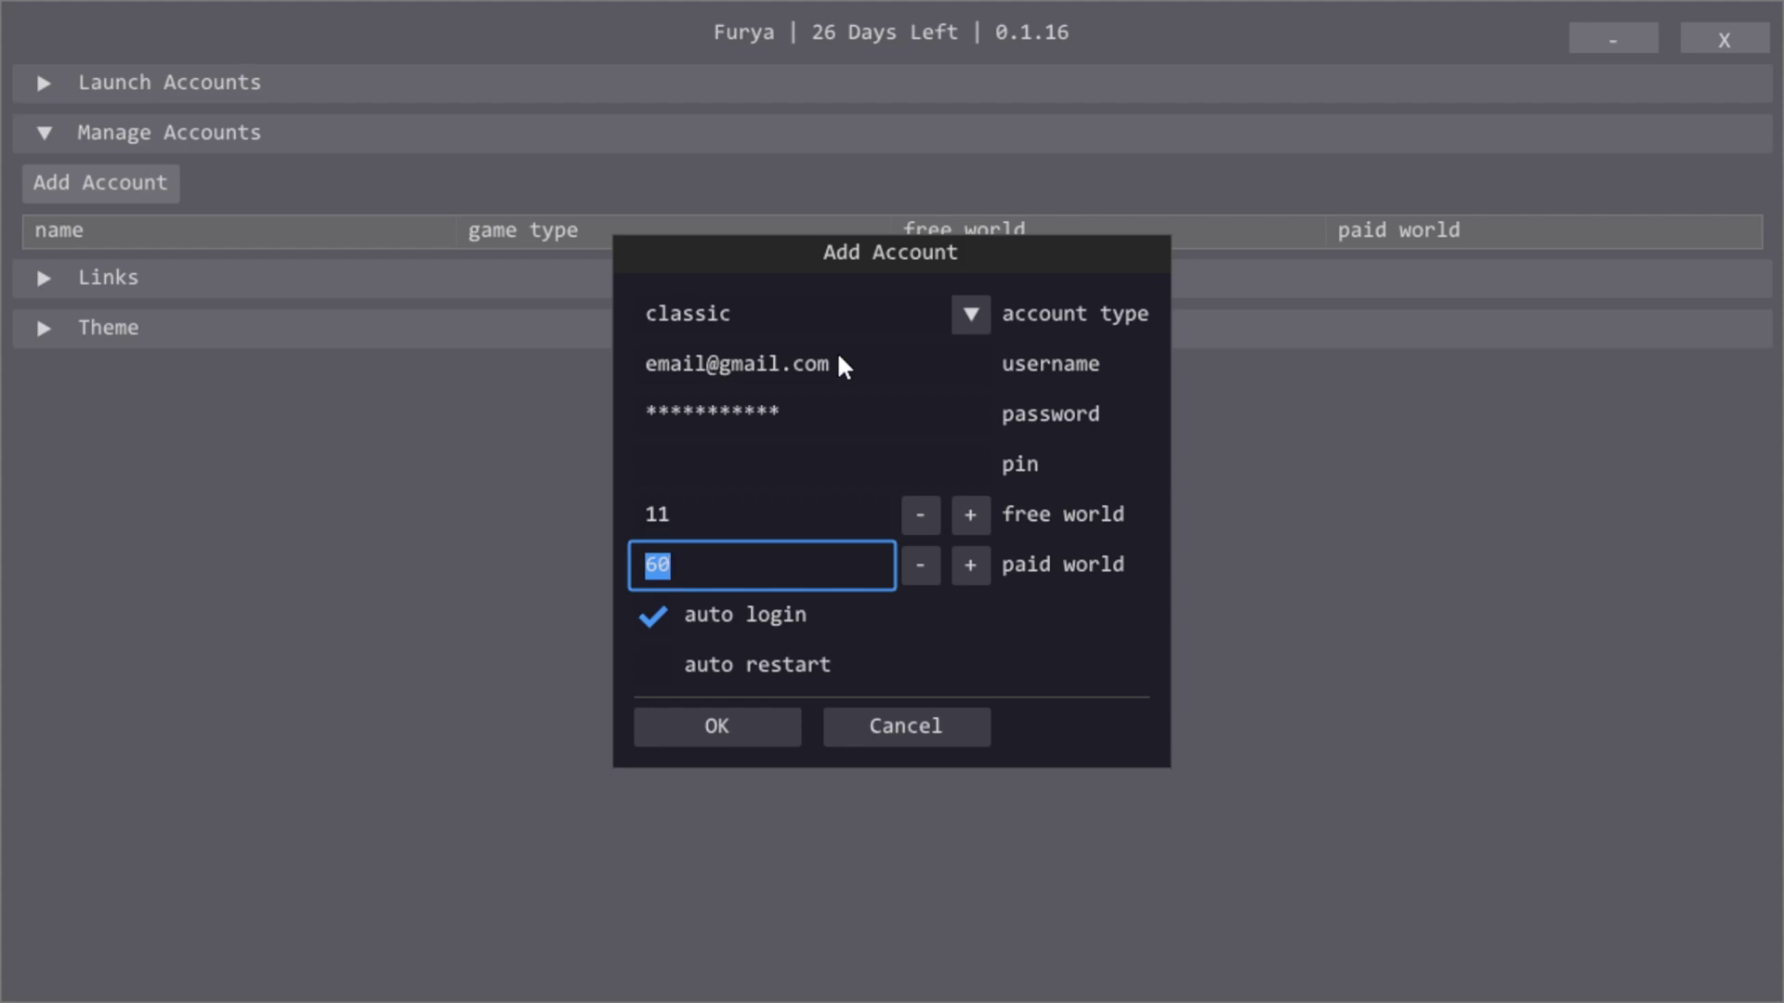
{"action": "key", "text": "Tab"}
{"action": "left_click", "coordinate": [651, 665]}
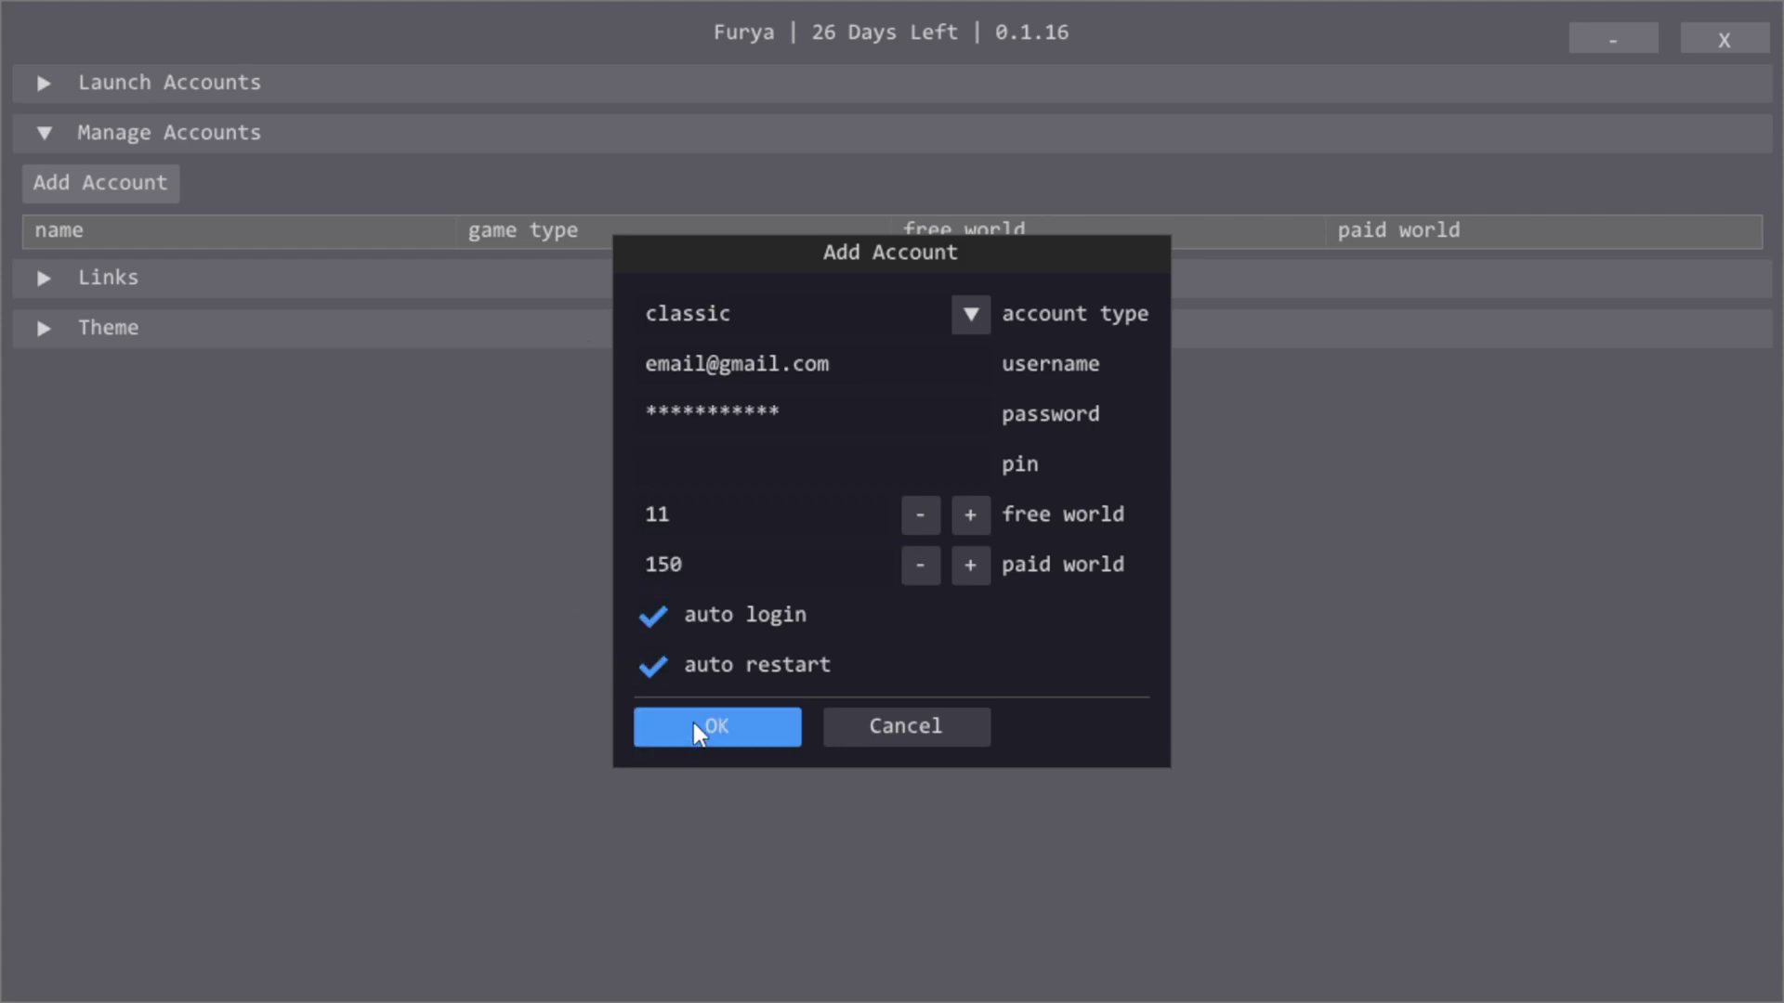
{"action": "left_click", "coordinate": [699, 730]}
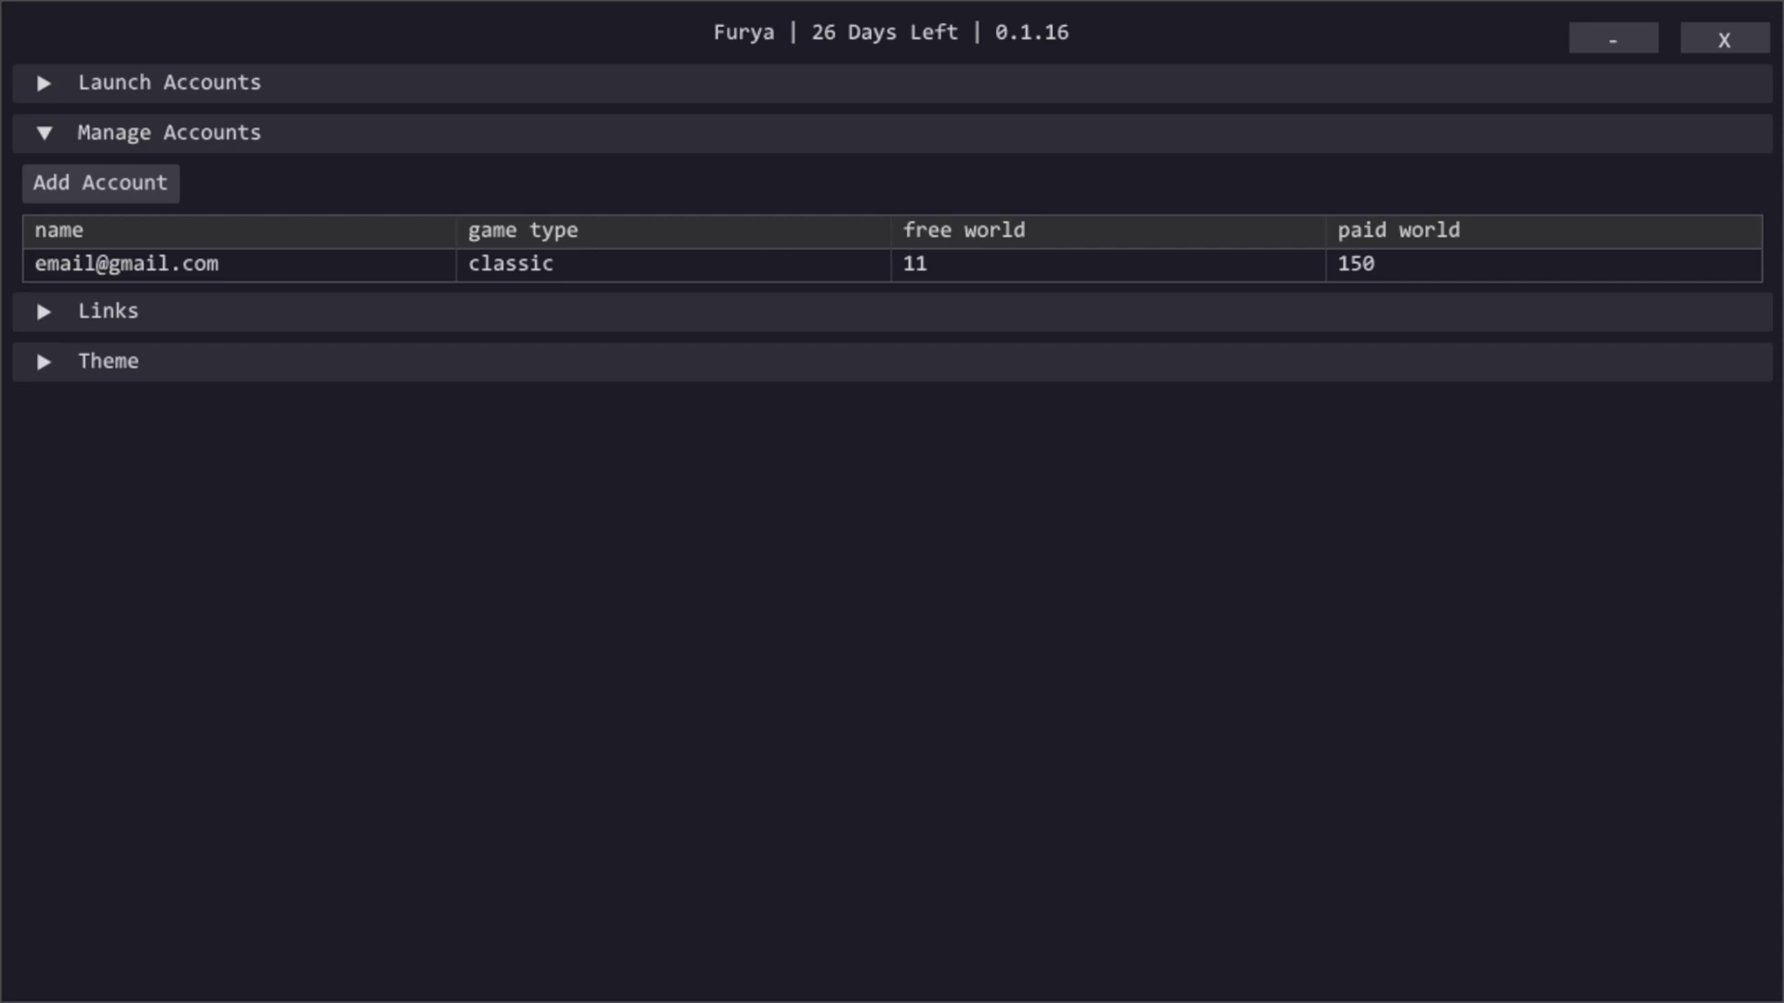
Open the saved classic account, cancel without changes, and expand the Launch Accounts section
{"action": "double_click", "coordinate": [796, 275]}
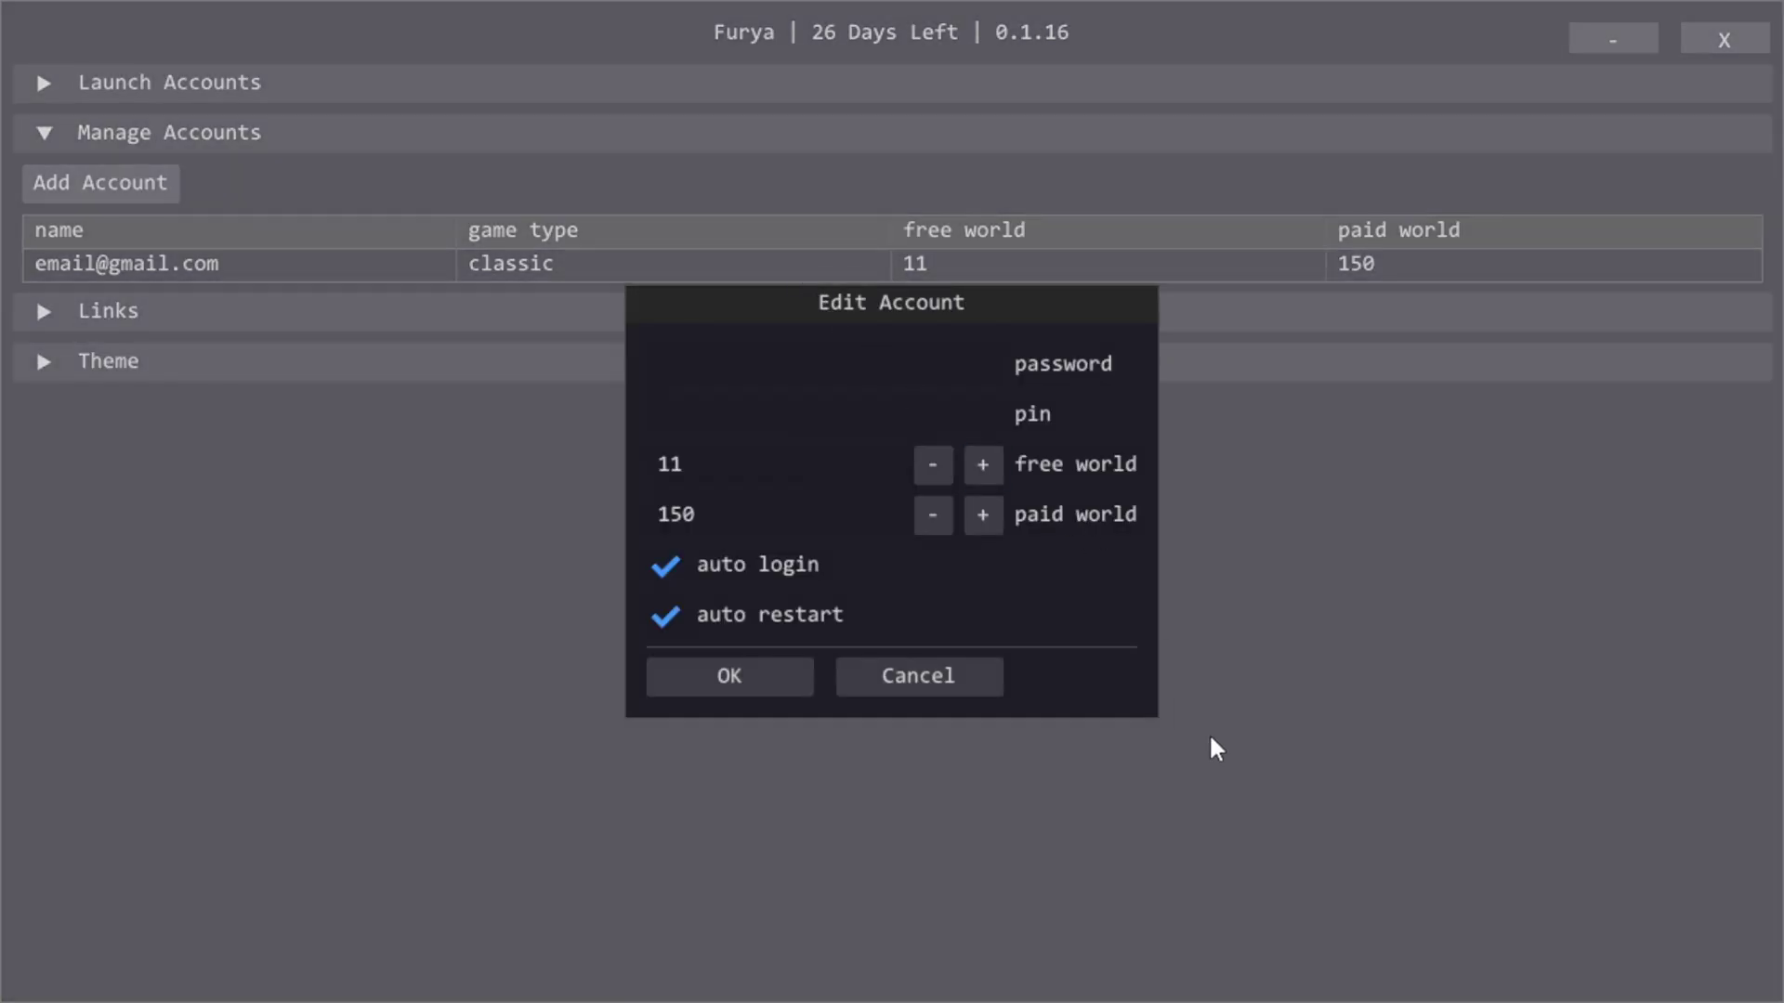
{"action": "left_click", "coordinate": [972, 683]}
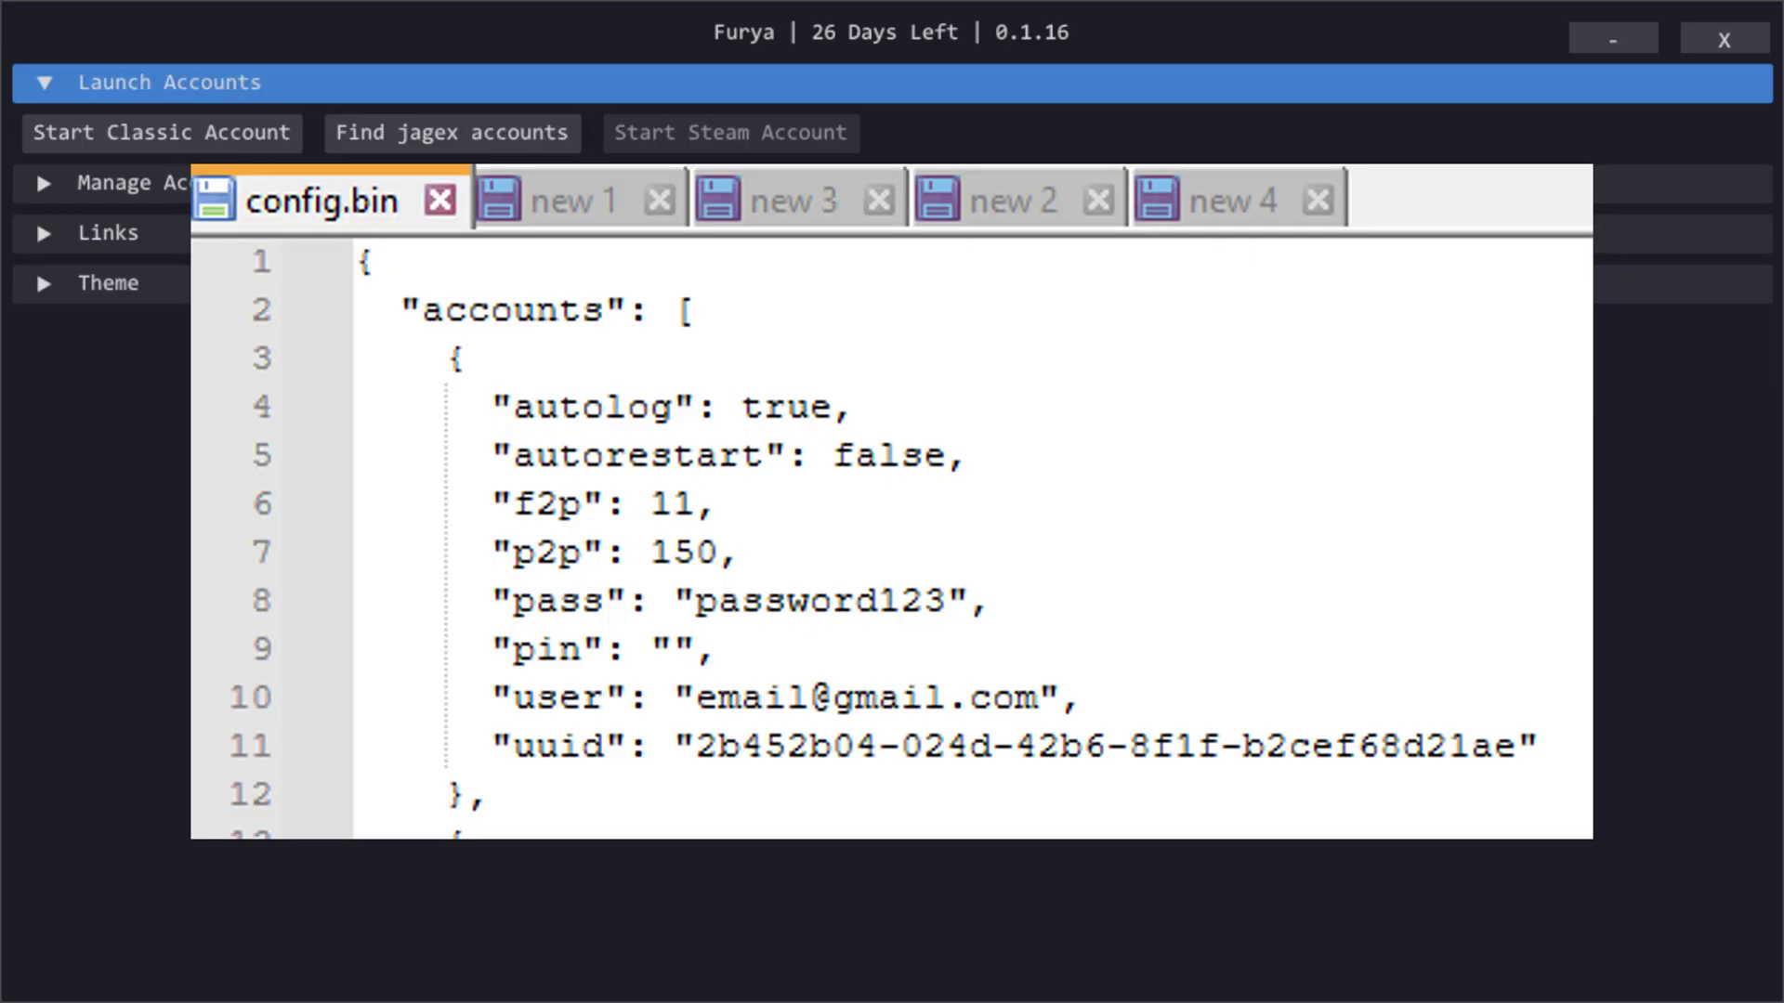
{"action": "left_click", "coordinate": [546, 98]}
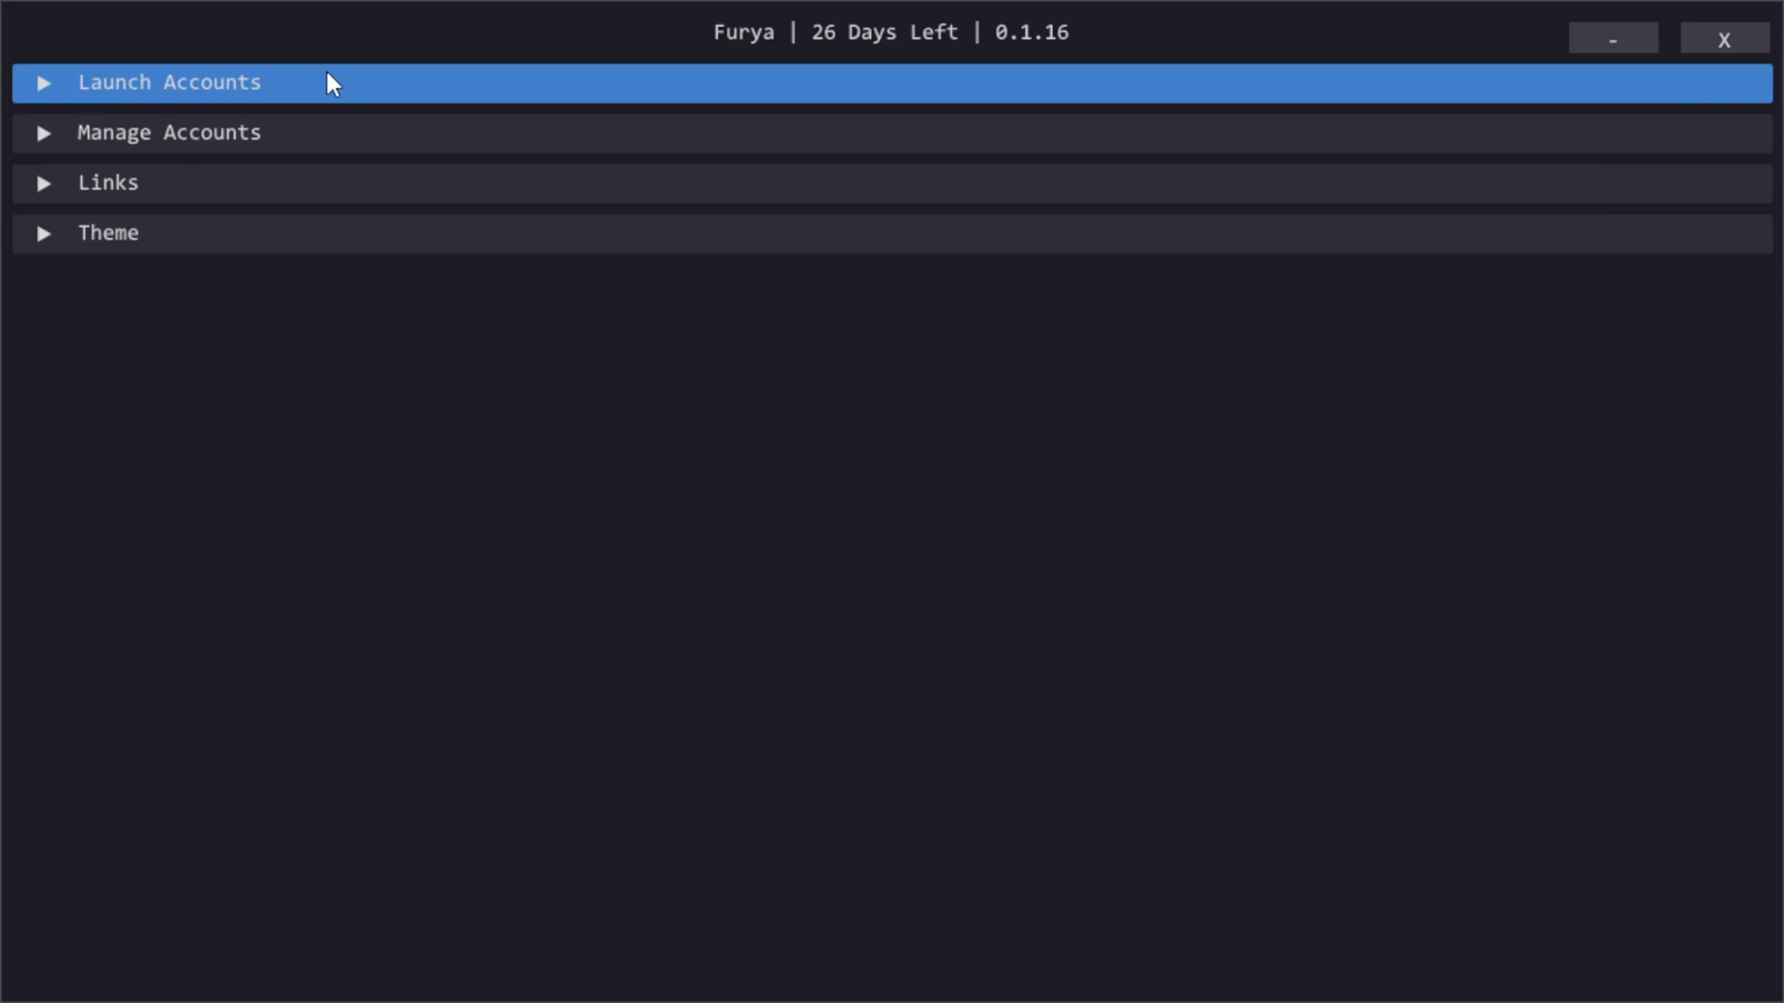
Launch the classic account's game client, log in, and rotate the camera around the character
{"action": "left_click", "coordinate": [333, 84]}
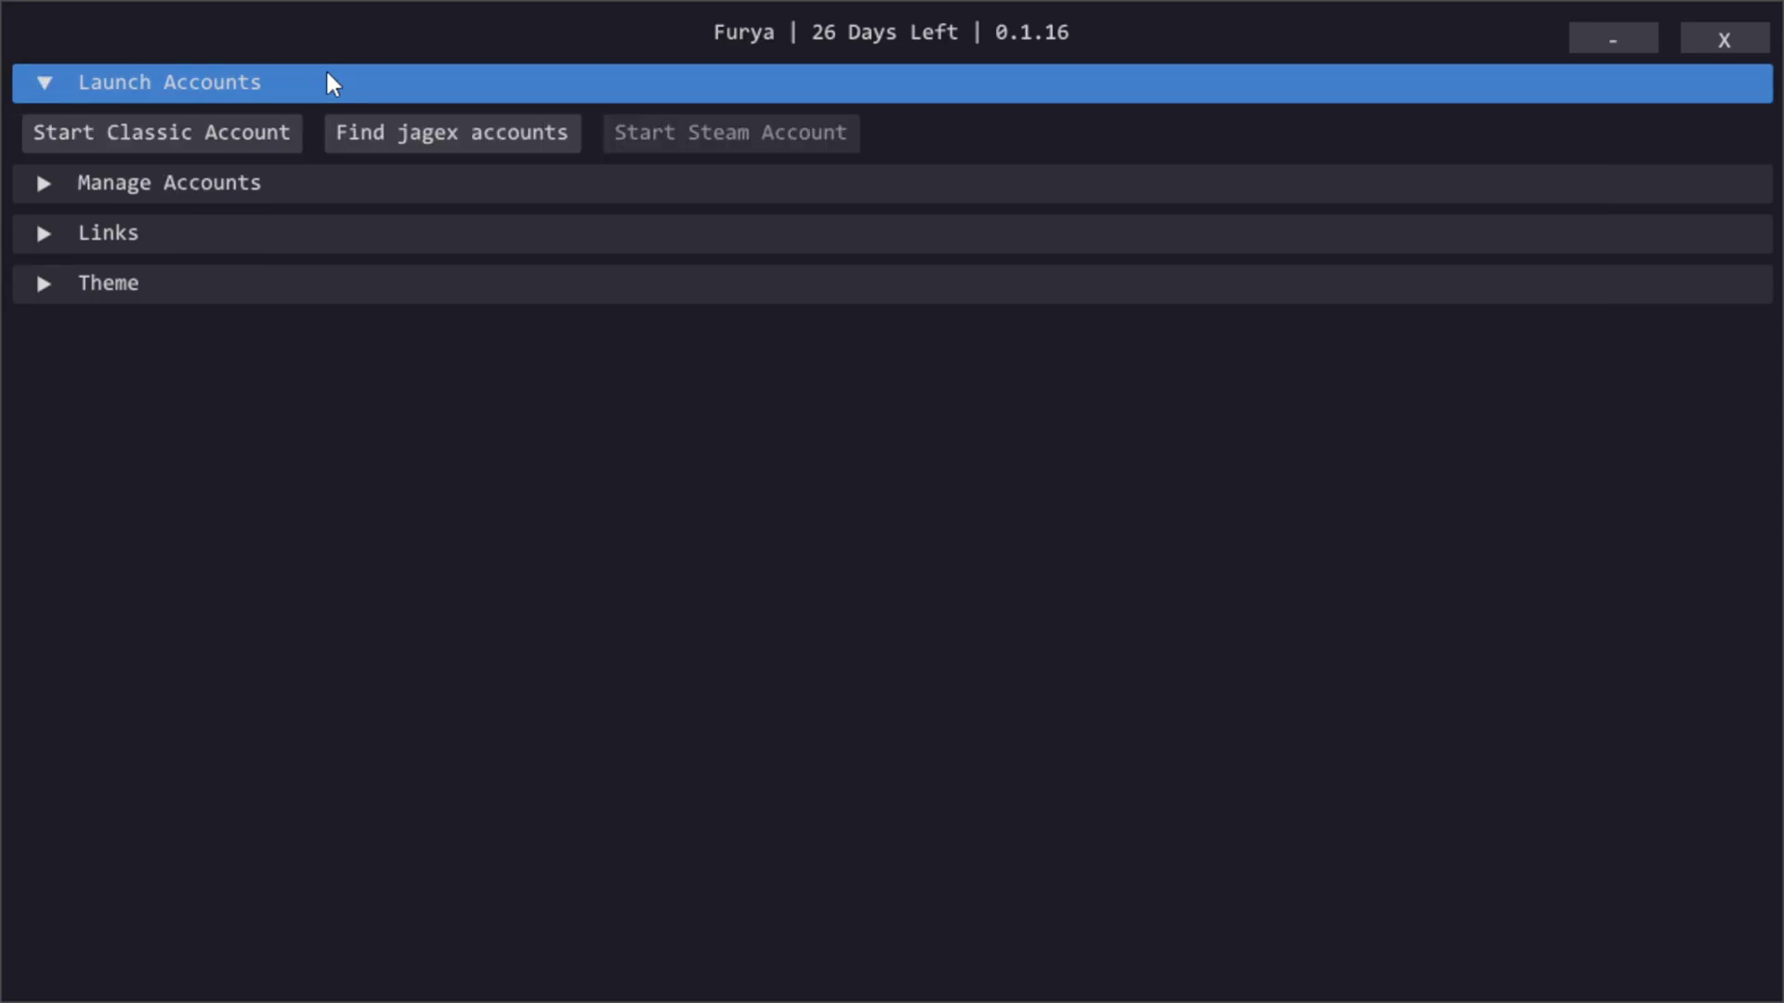
{"action": "left_click", "coordinate": [208, 144]}
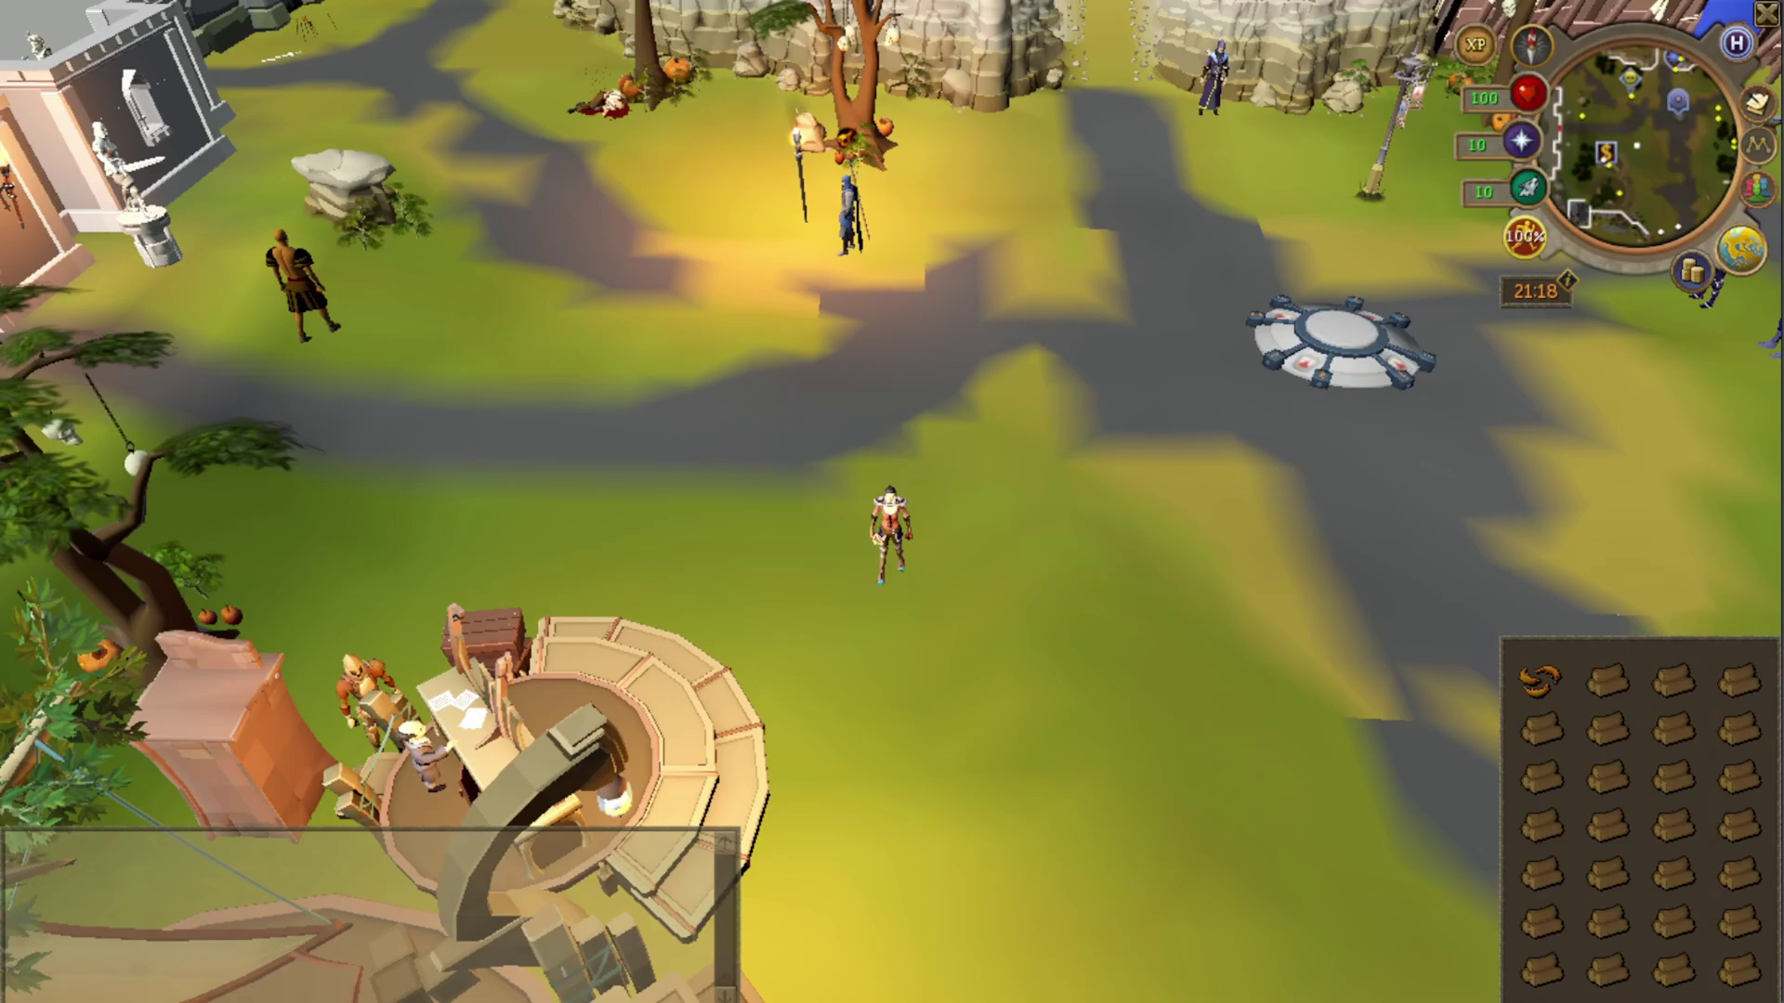
{"action": "right_click", "coordinate": [853, 472]}
{"action": "key", "text": "Left"}
{"action": "key", "text": "Down"}
{"action": "scroll", "coordinate": [930, 600], "scroll_direction": "up", "scroll_amount": 5}
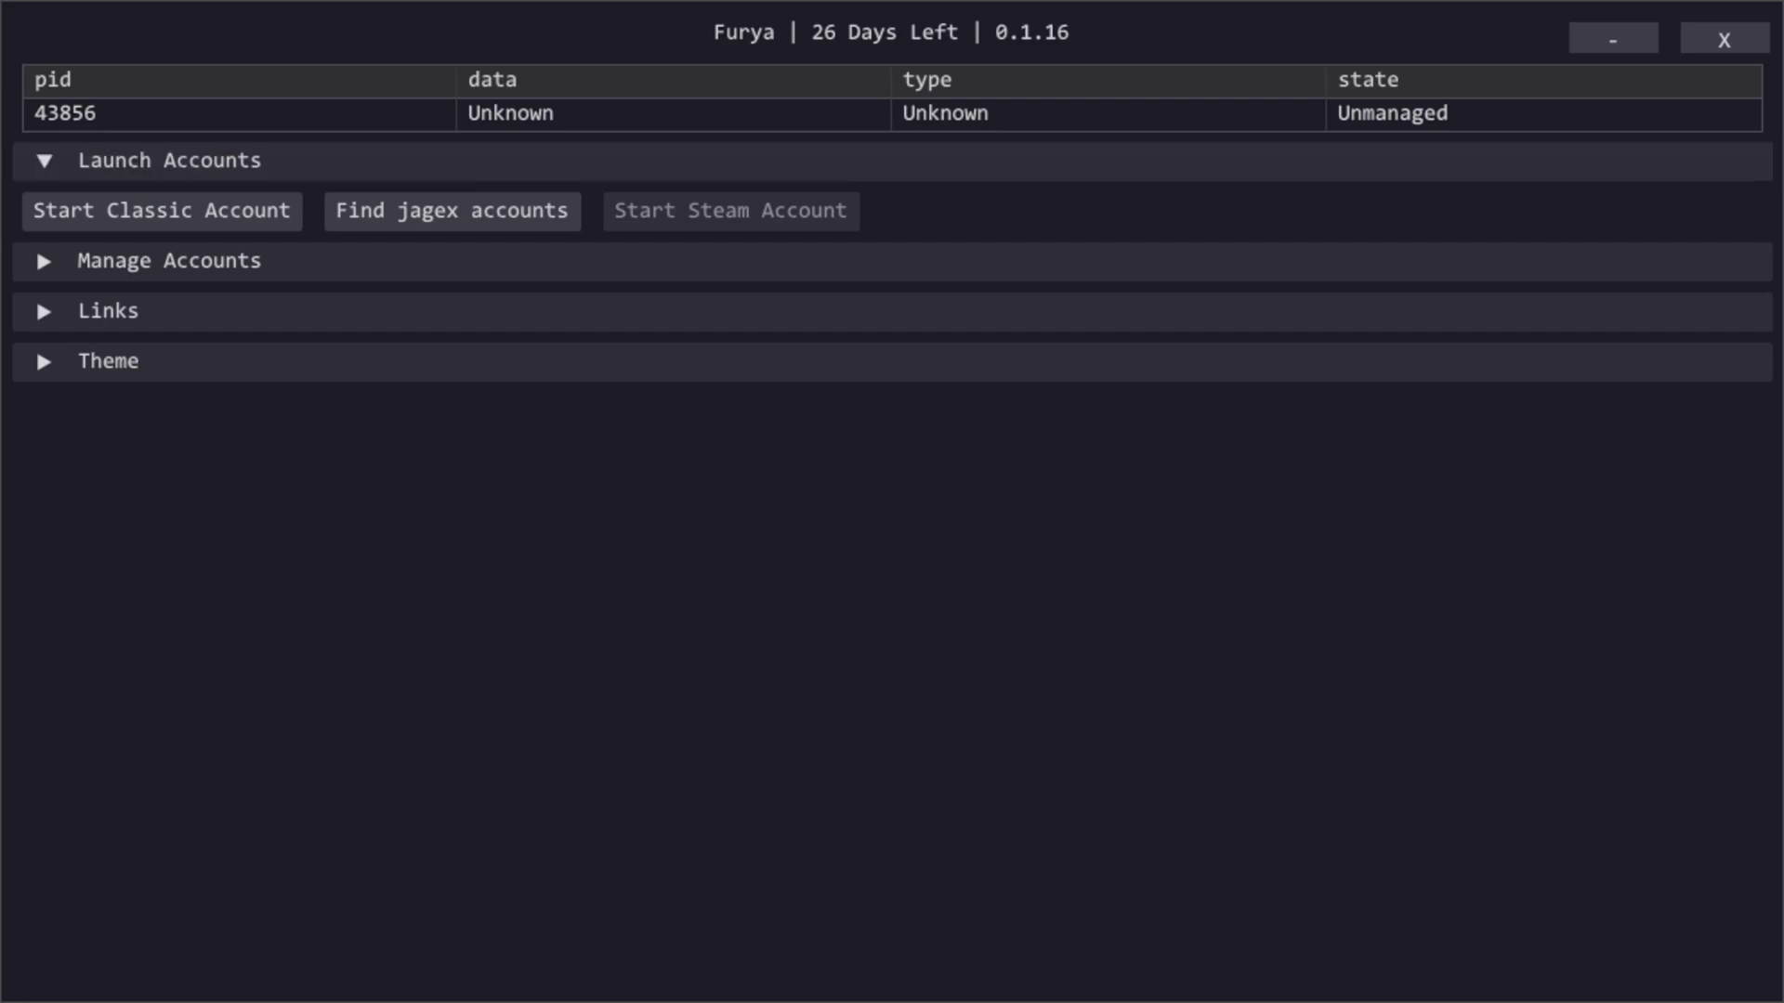
Inject BotWithUs into the running RS3 client, then walk the character to a nearby spot
{"action": "right_click", "coordinate": [1393, 121]}
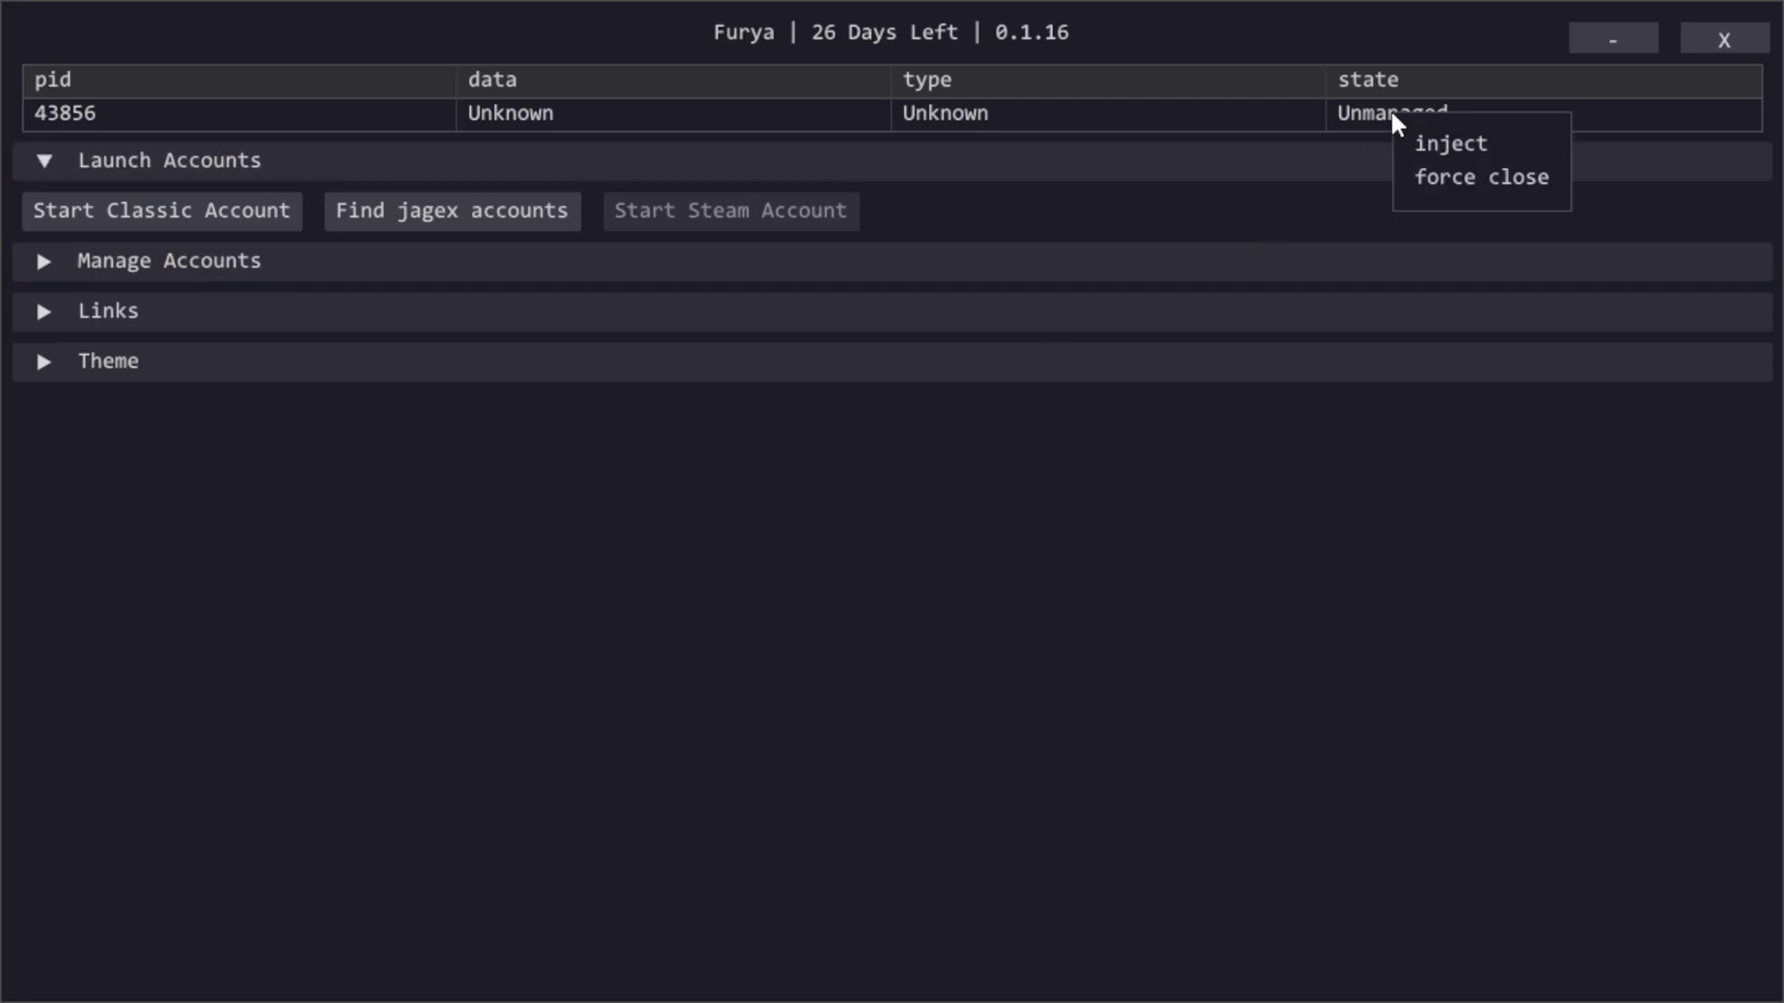
{"action": "left_click", "coordinate": [1455, 145]}
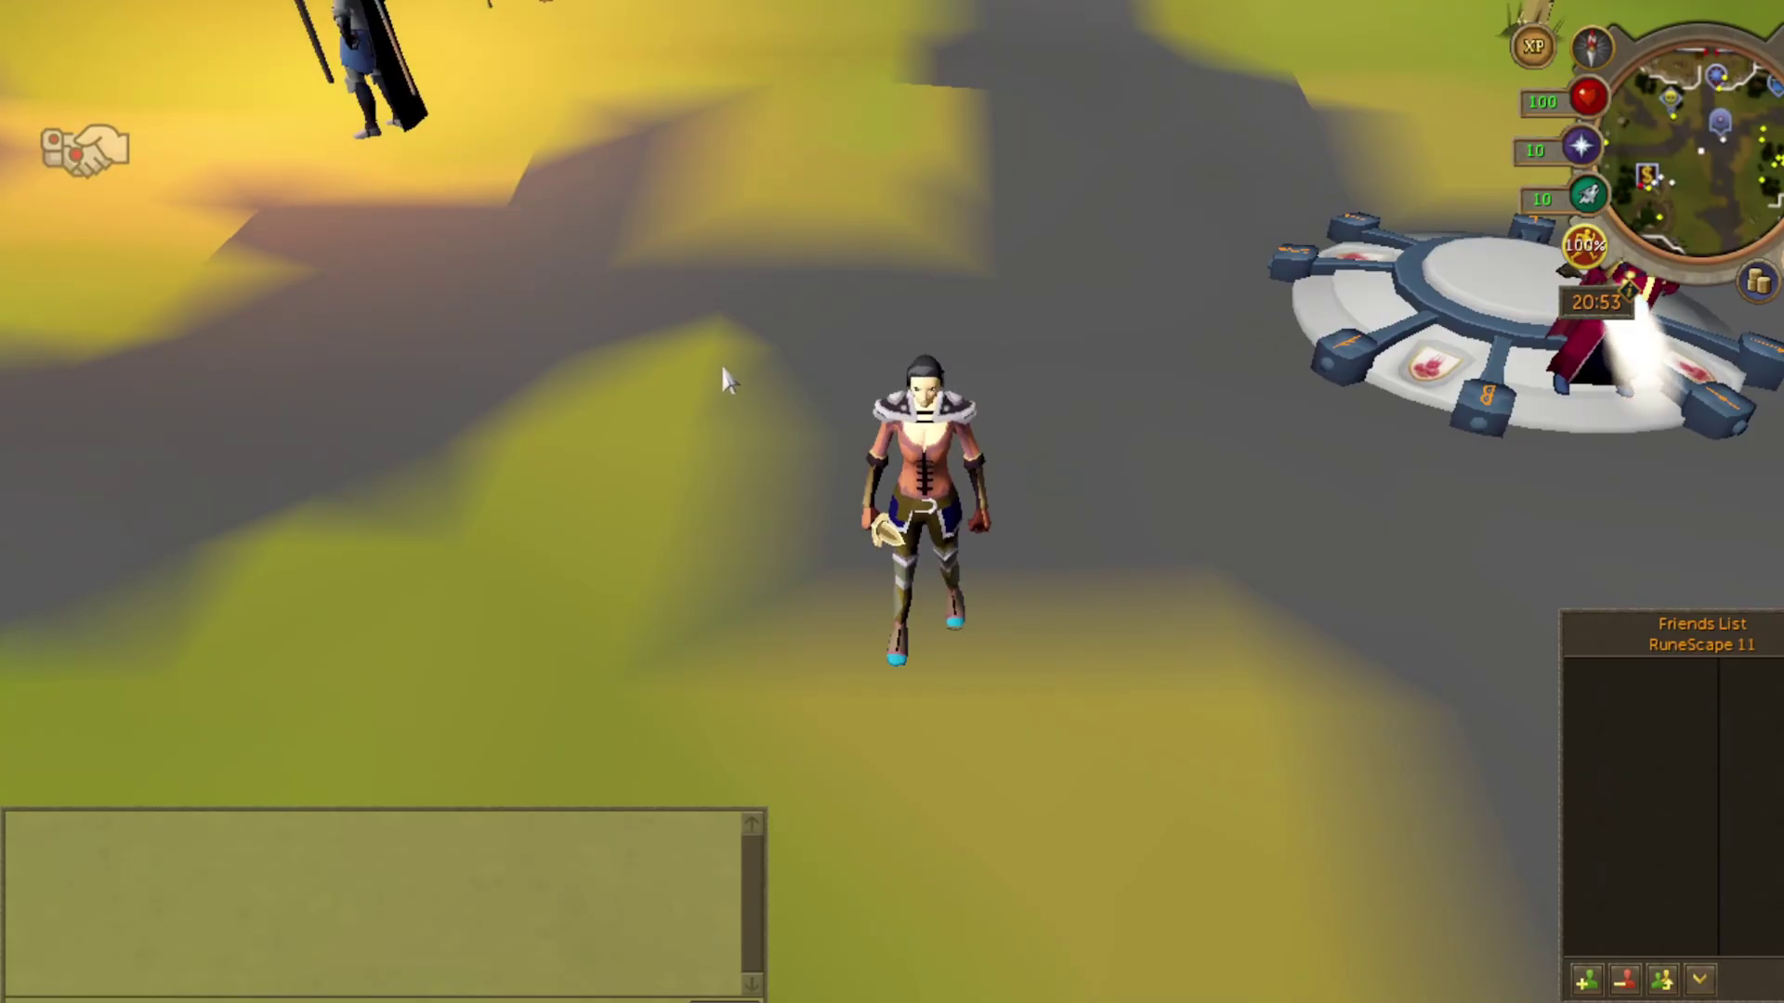
{"action": "left_click", "coordinate": [683, 501]}
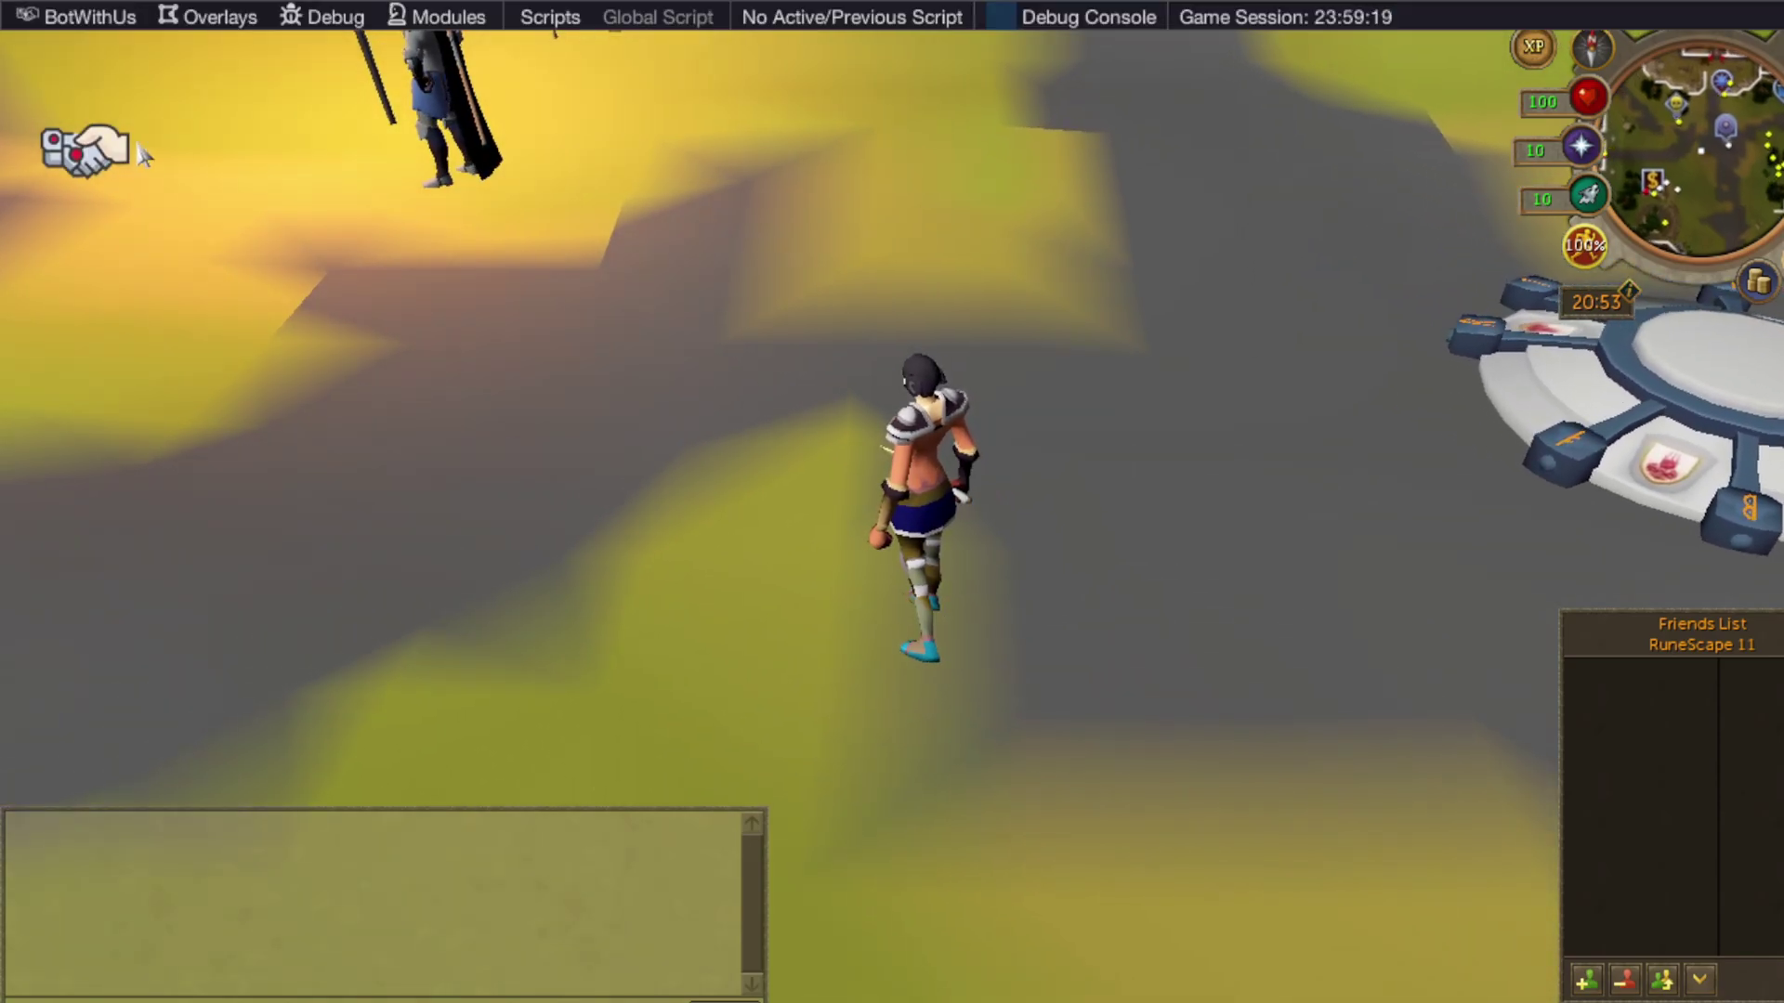
Open the overlay's Scripts window and compare the Local and SDN Scripts lists, ending on SDN
{"action": "left_click", "coordinate": [111, 28]}
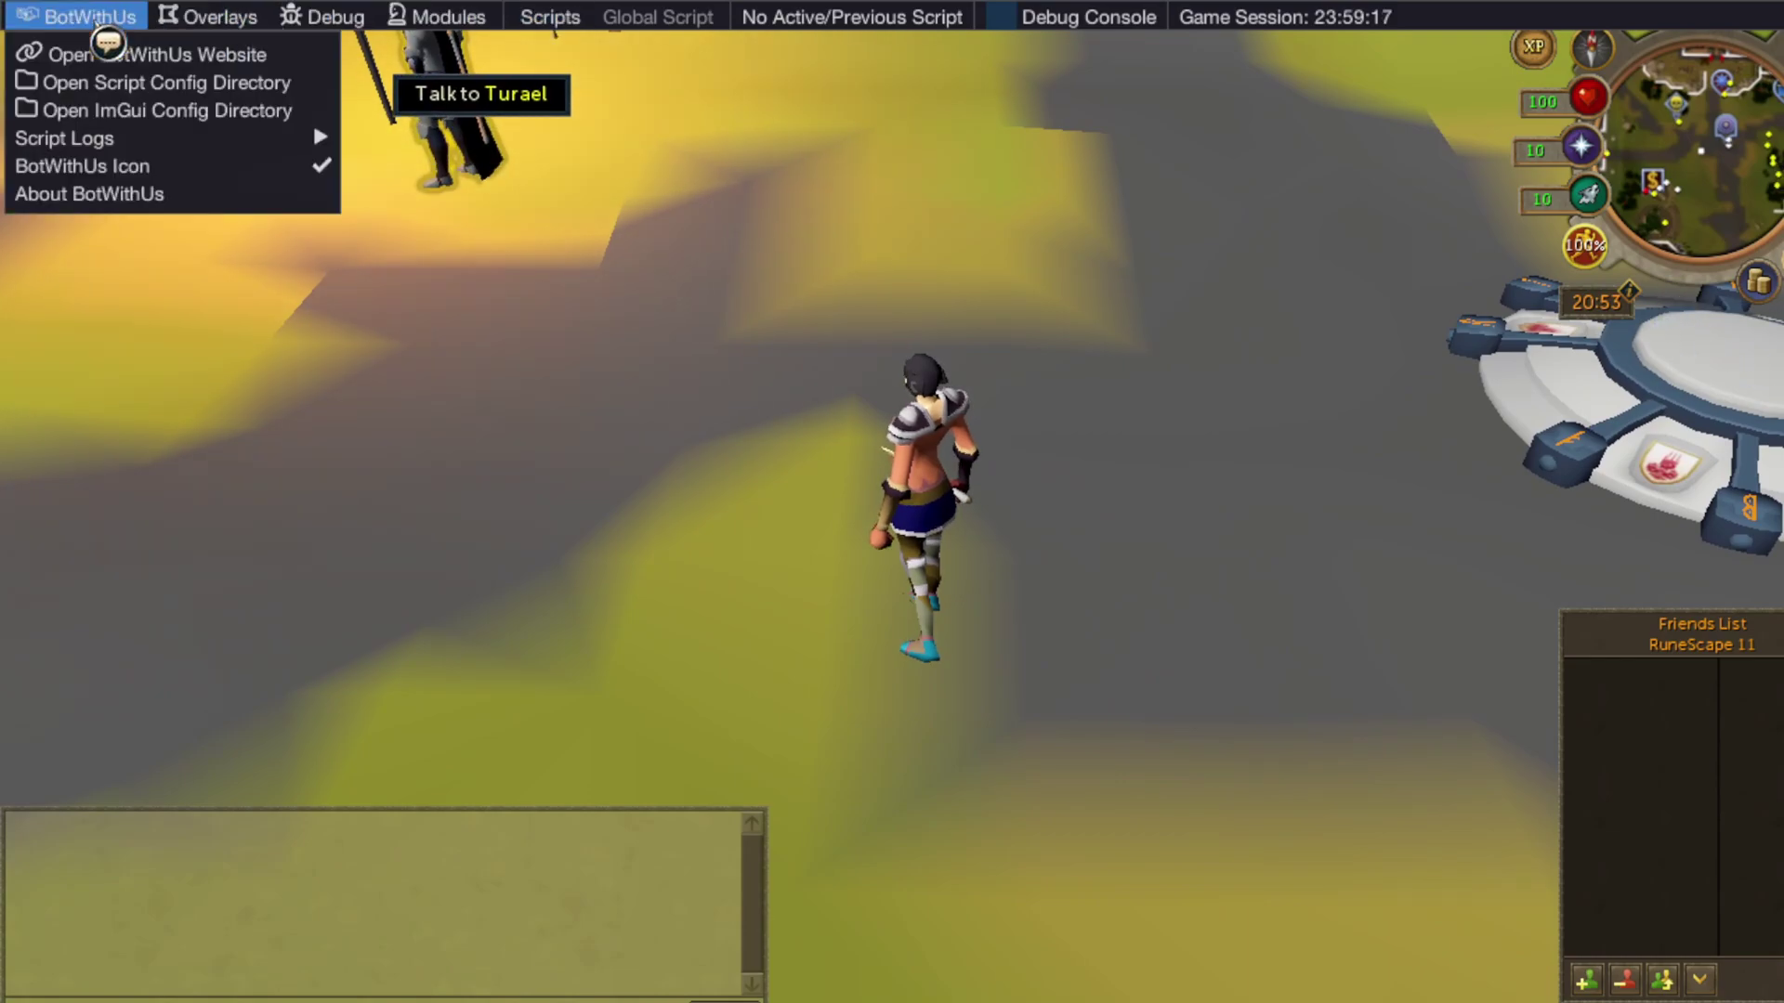
{"action": "mouse_move", "coordinate": [192, 35]}
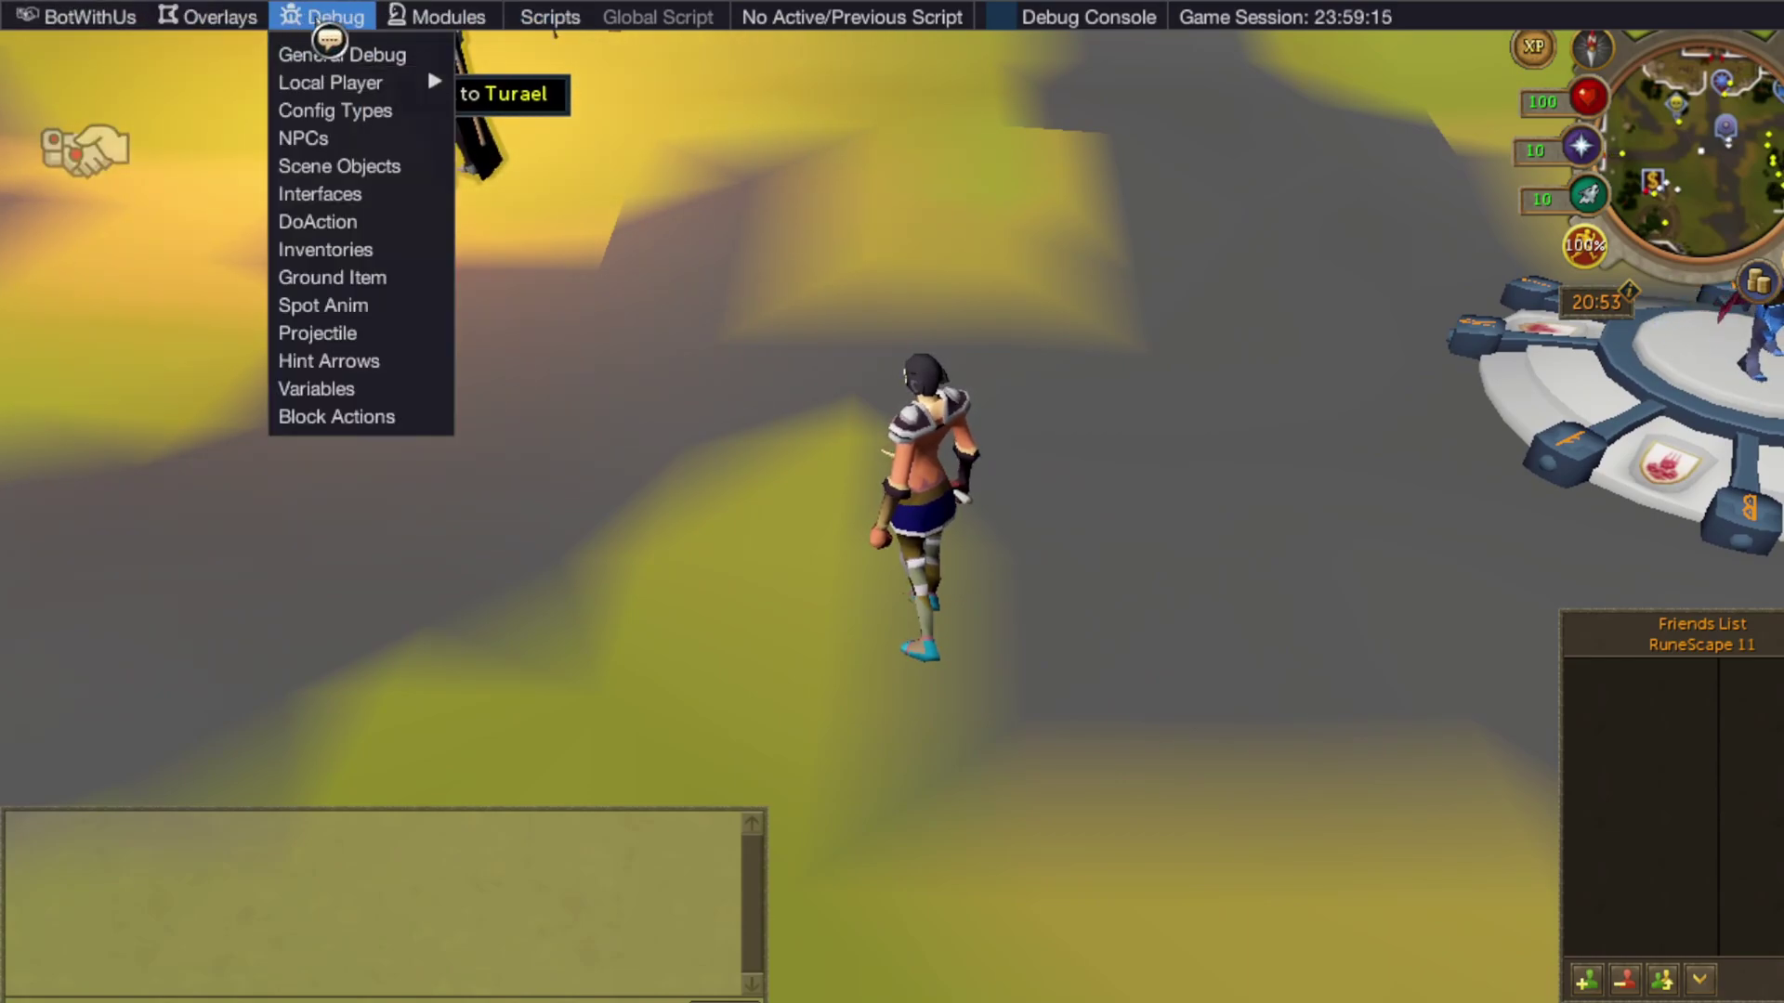
{"action": "left_click", "coordinate": [563, 19]}
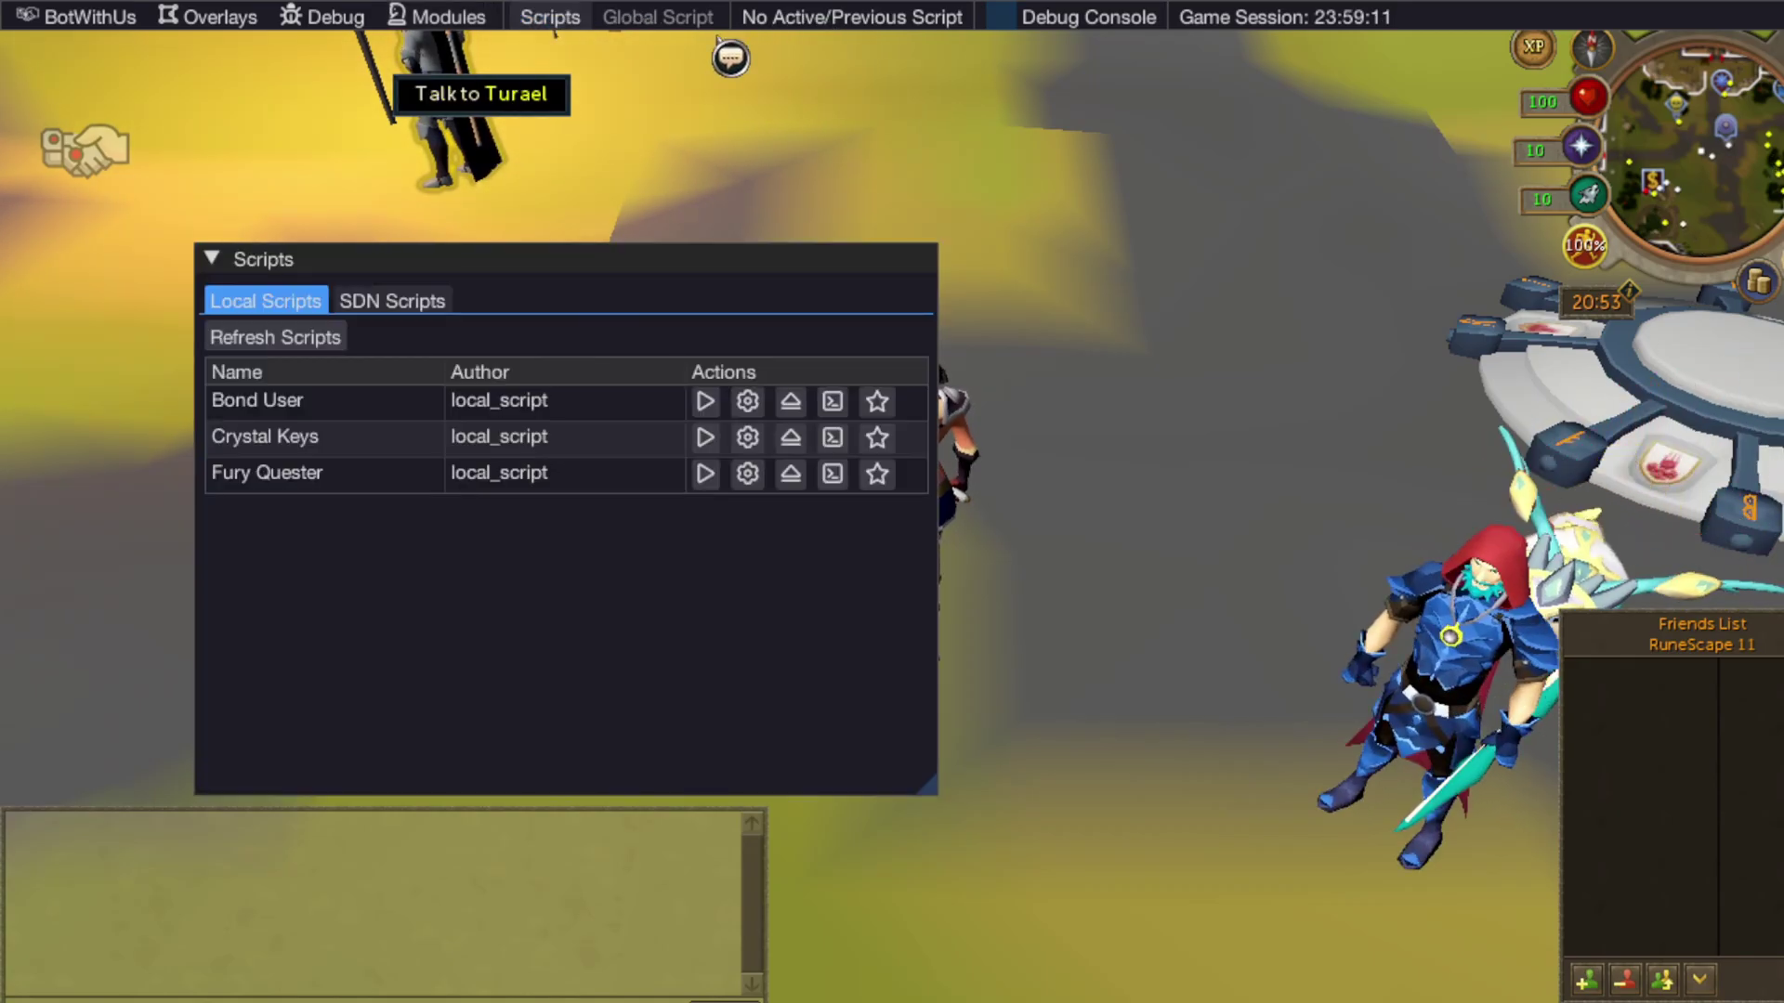
{"action": "left_click", "coordinate": [397, 307]}
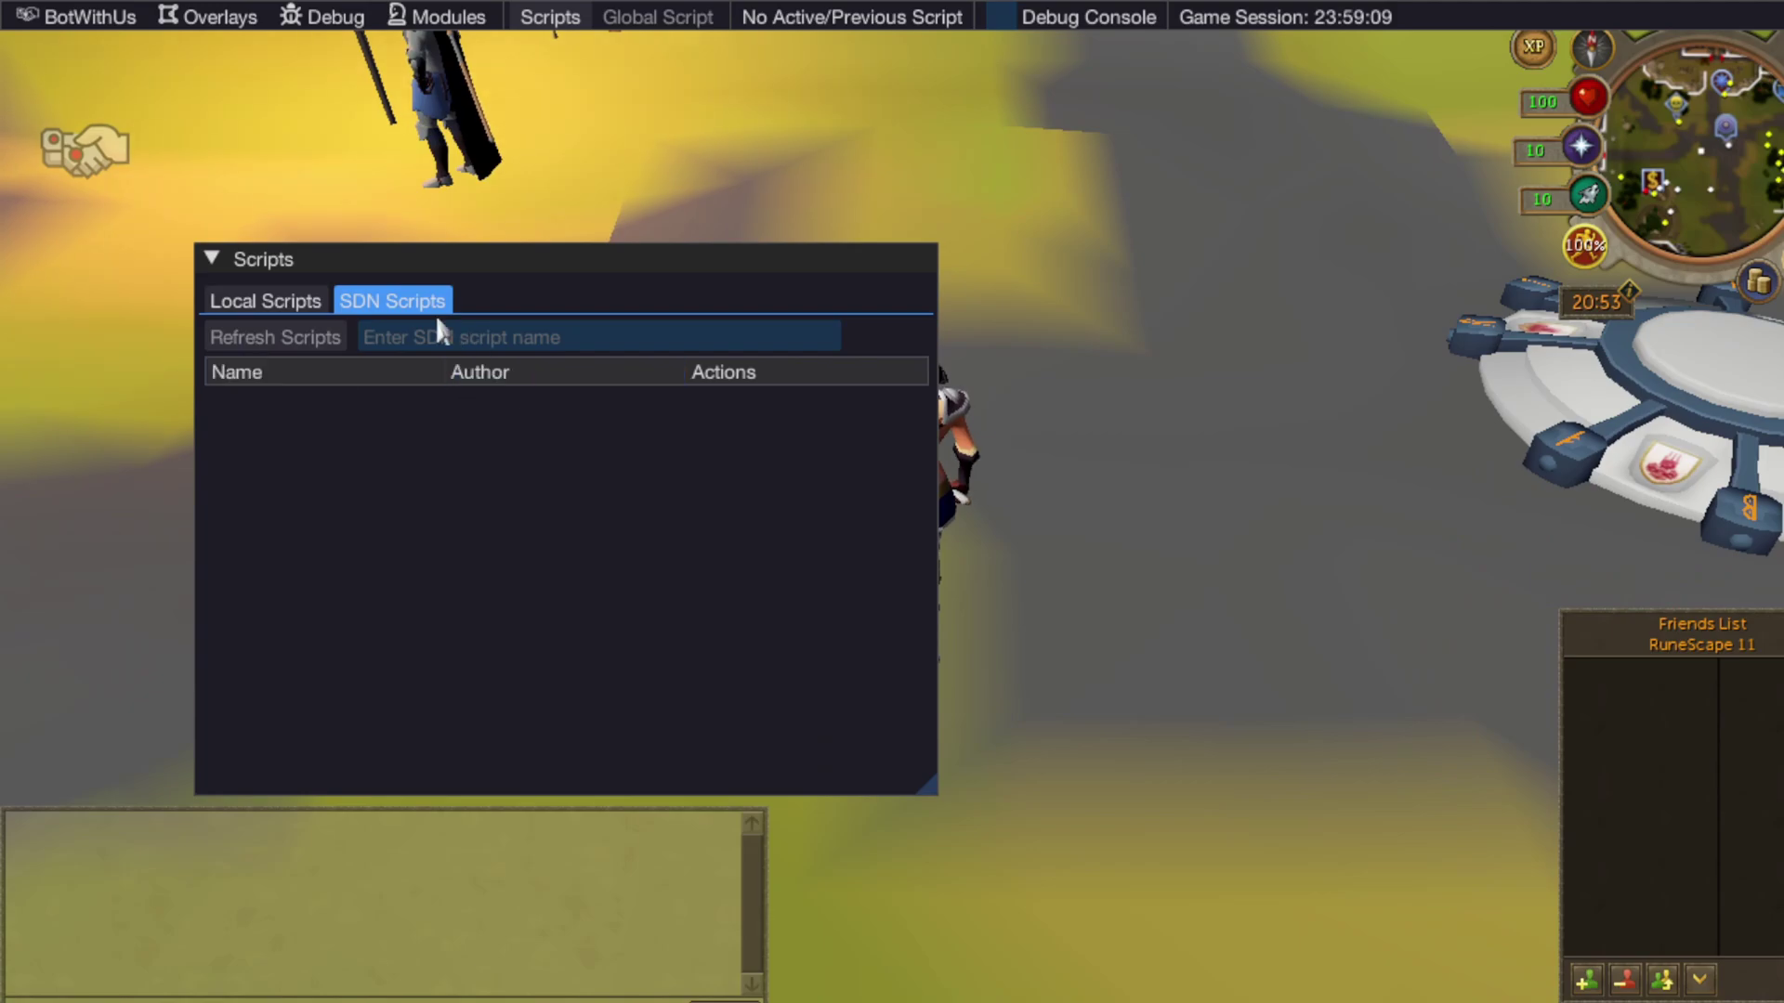
{"action": "left_click", "coordinate": [300, 310]}
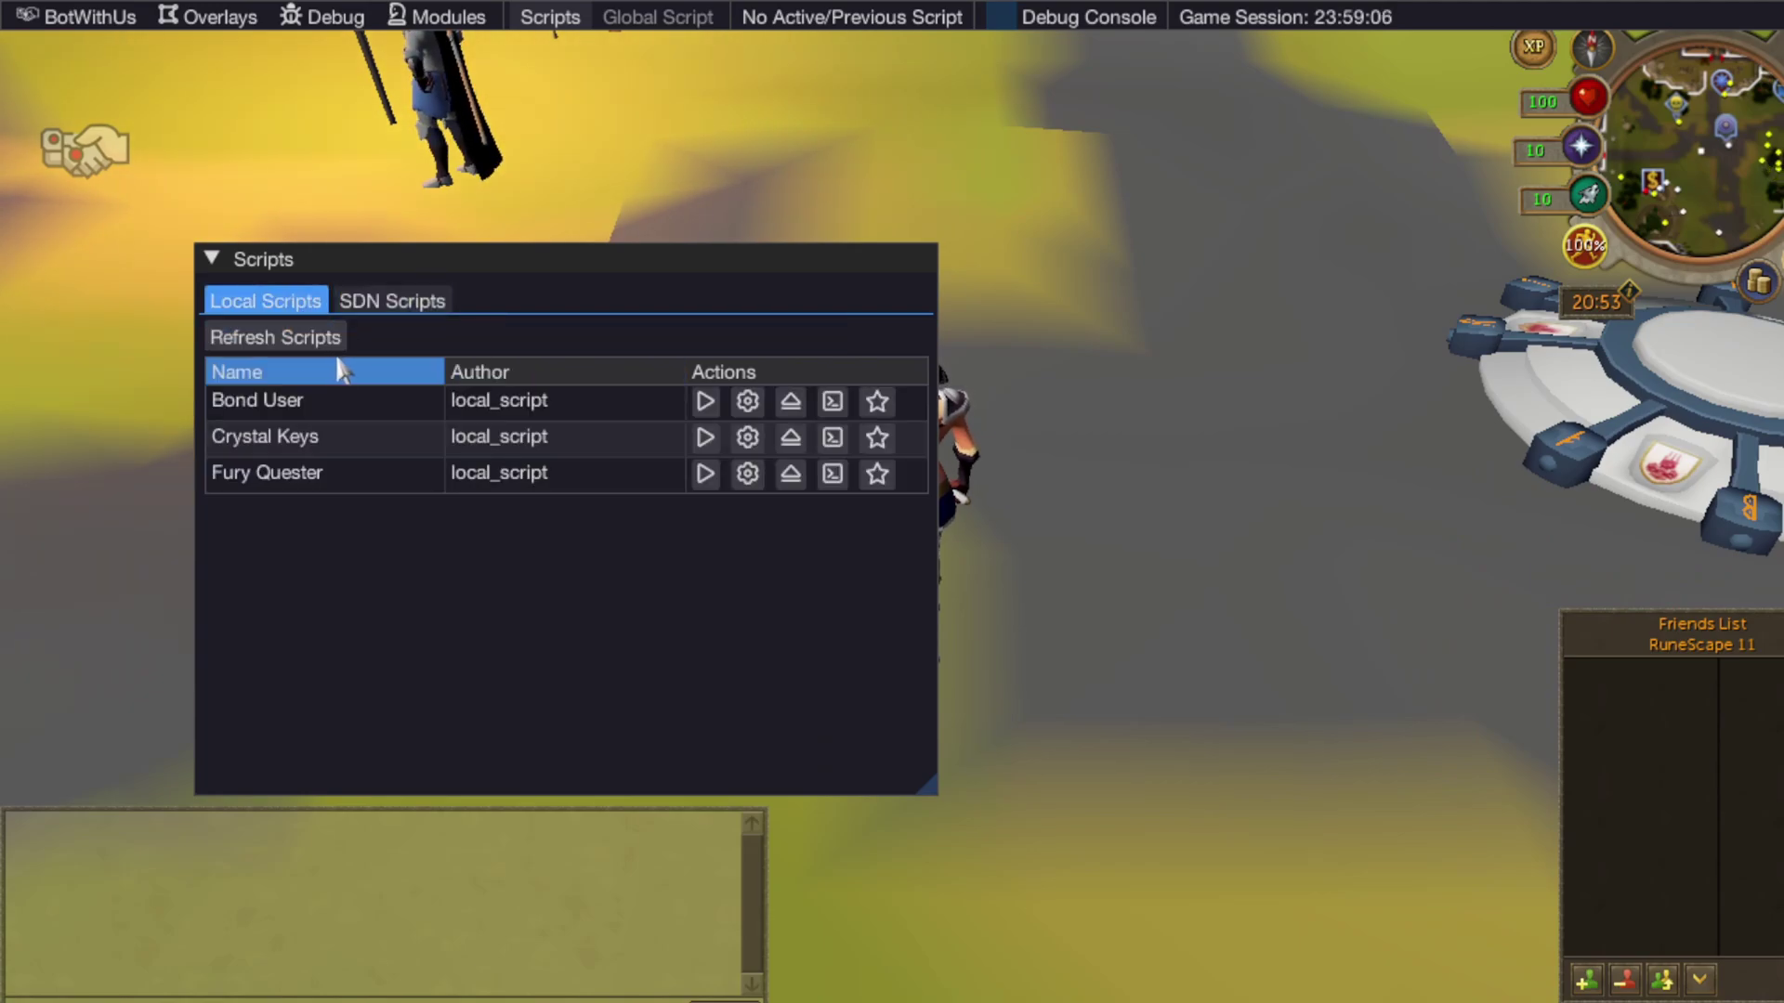
{"action": "left_click", "coordinate": [390, 309]}
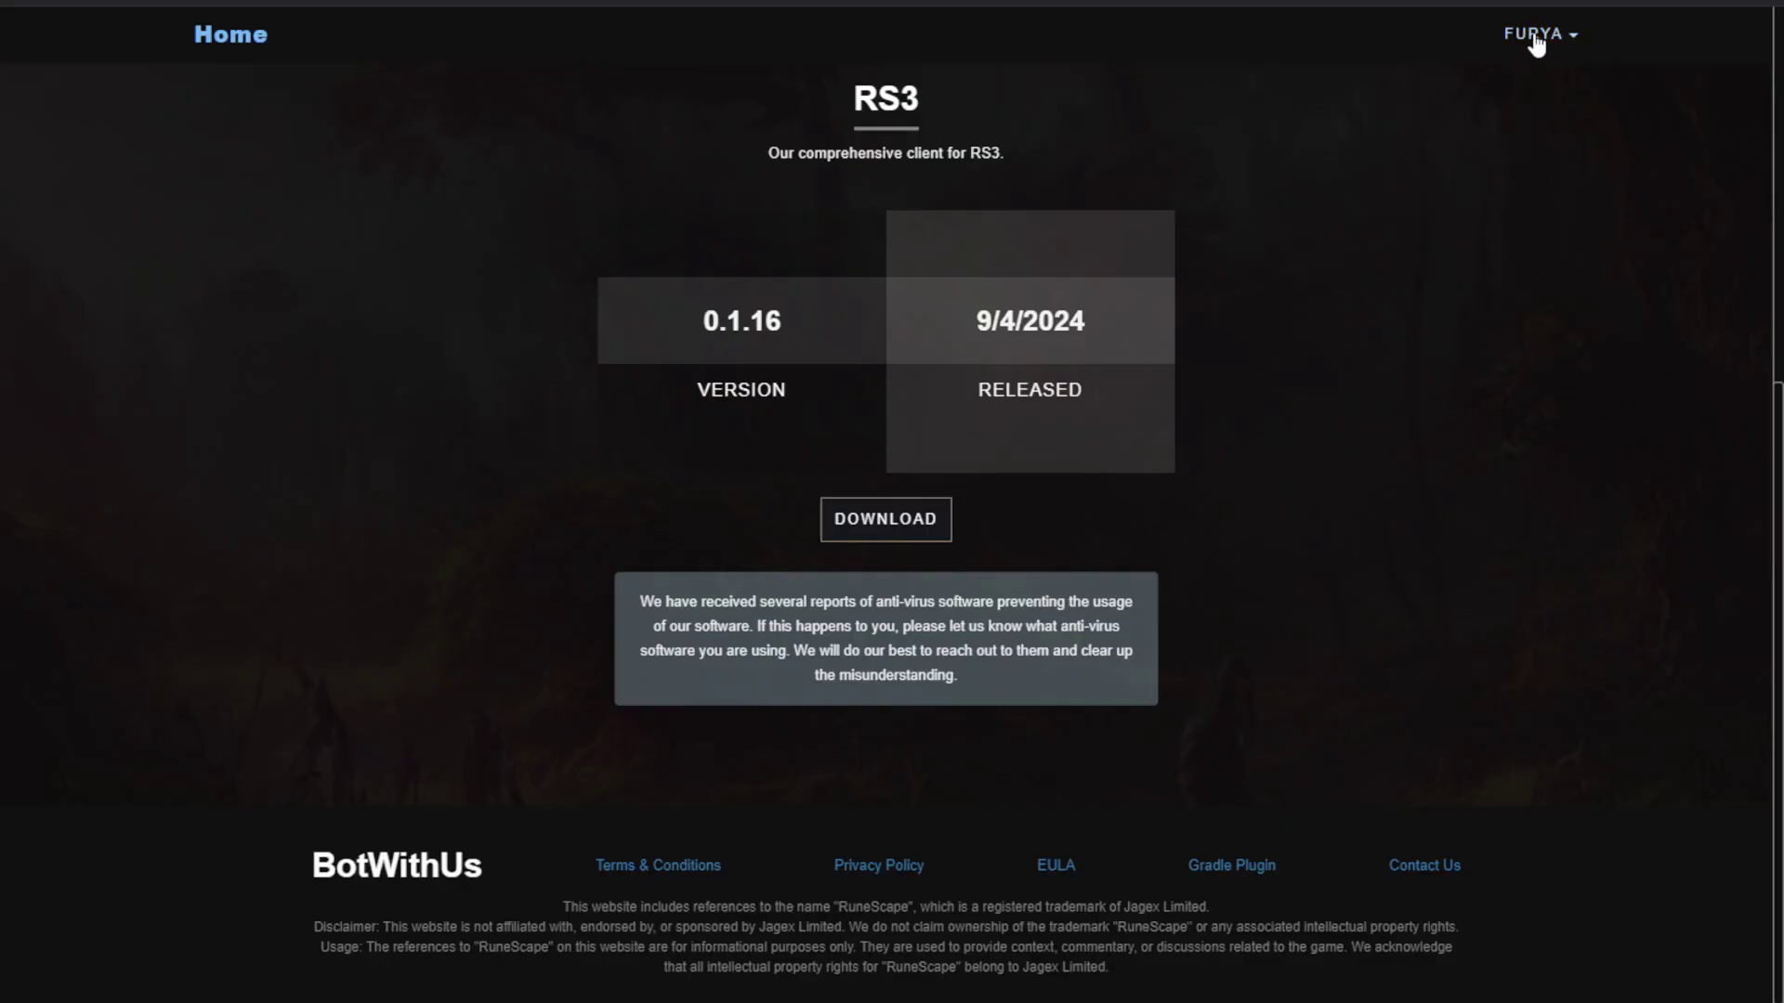
Go to the Script Market and look over the UberChop [Beta] script details
{"action": "left_click", "coordinate": [1536, 44]}
{"action": "left_click", "coordinate": [1537, 114]}
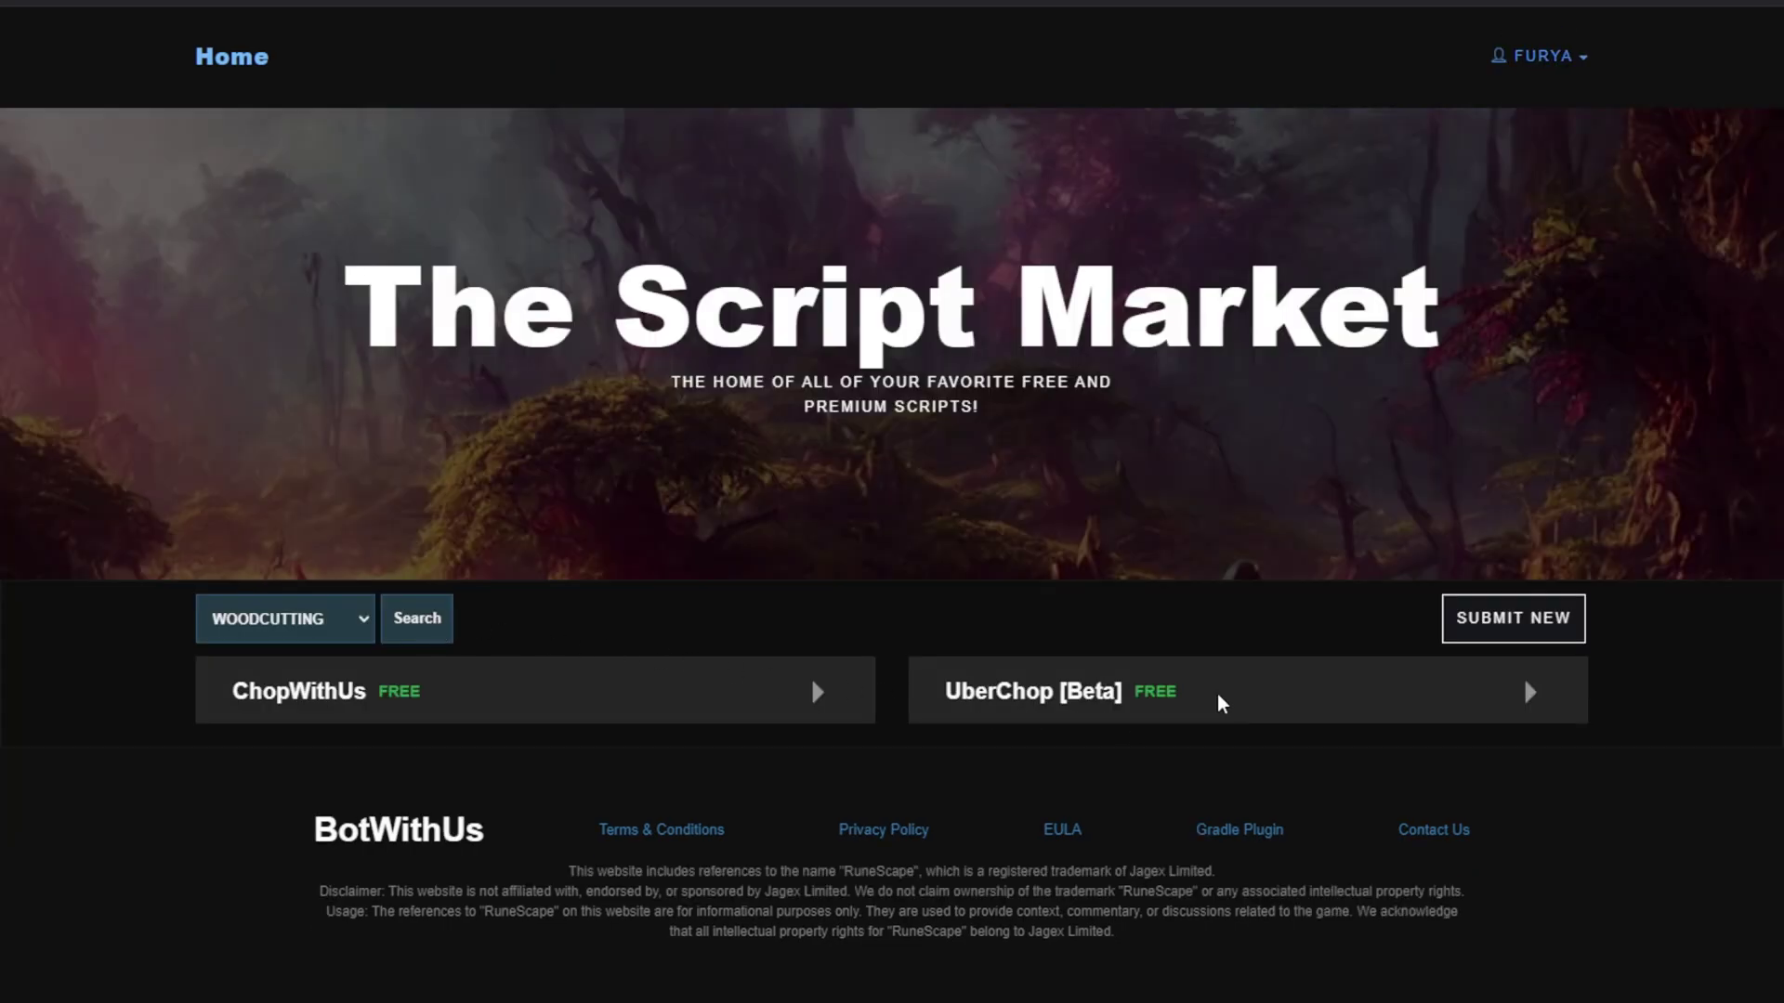
{"action": "left_click", "coordinate": [1220, 703]}
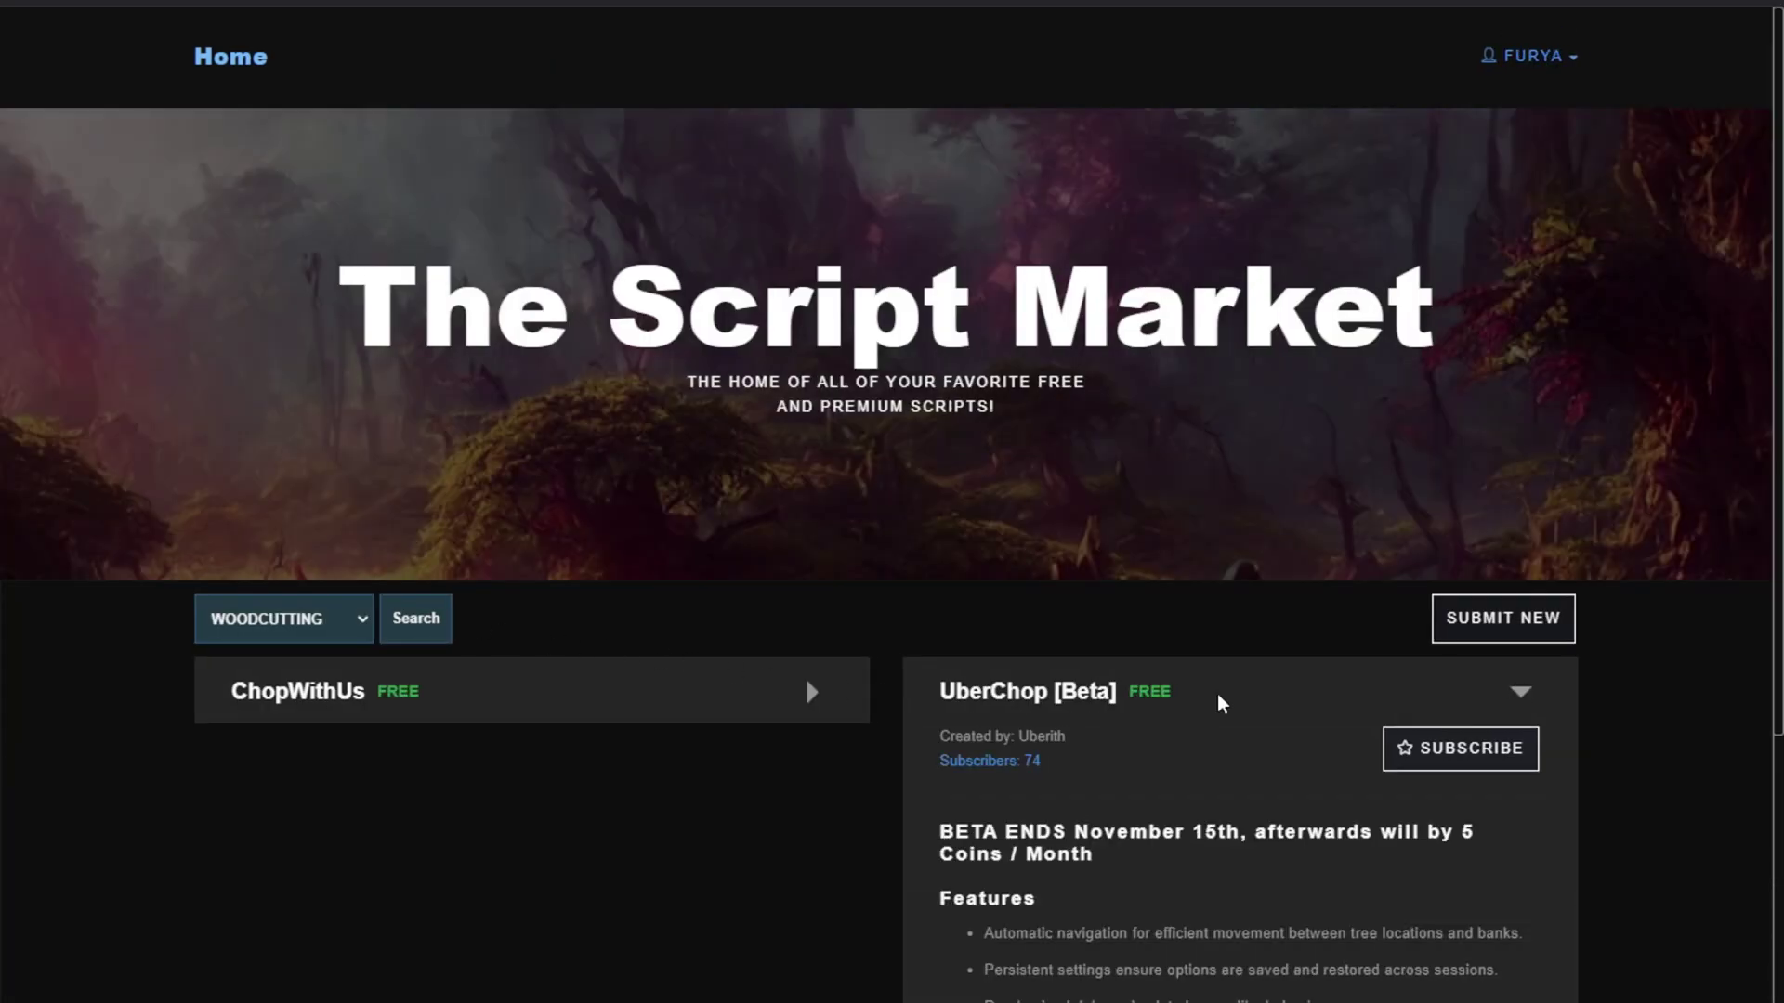
{"action": "scroll", "coordinate": [1220, 704], "scroll_direction": "down", "scroll_amount": 3}
{"action": "scroll", "coordinate": [1219, 698], "scroll_direction": "down", "scroll_amount": 4}
{"action": "scroll", "coordinate": [1215, 697], "scroll_direction": "up", "scroll_amount": 2}
{"action": "scroll", "coordinate": [1526, 695], "scroll_direction": "up", "scroll_amount": 5}
{"action": "left_click", "coordinate": [1527, 695]}
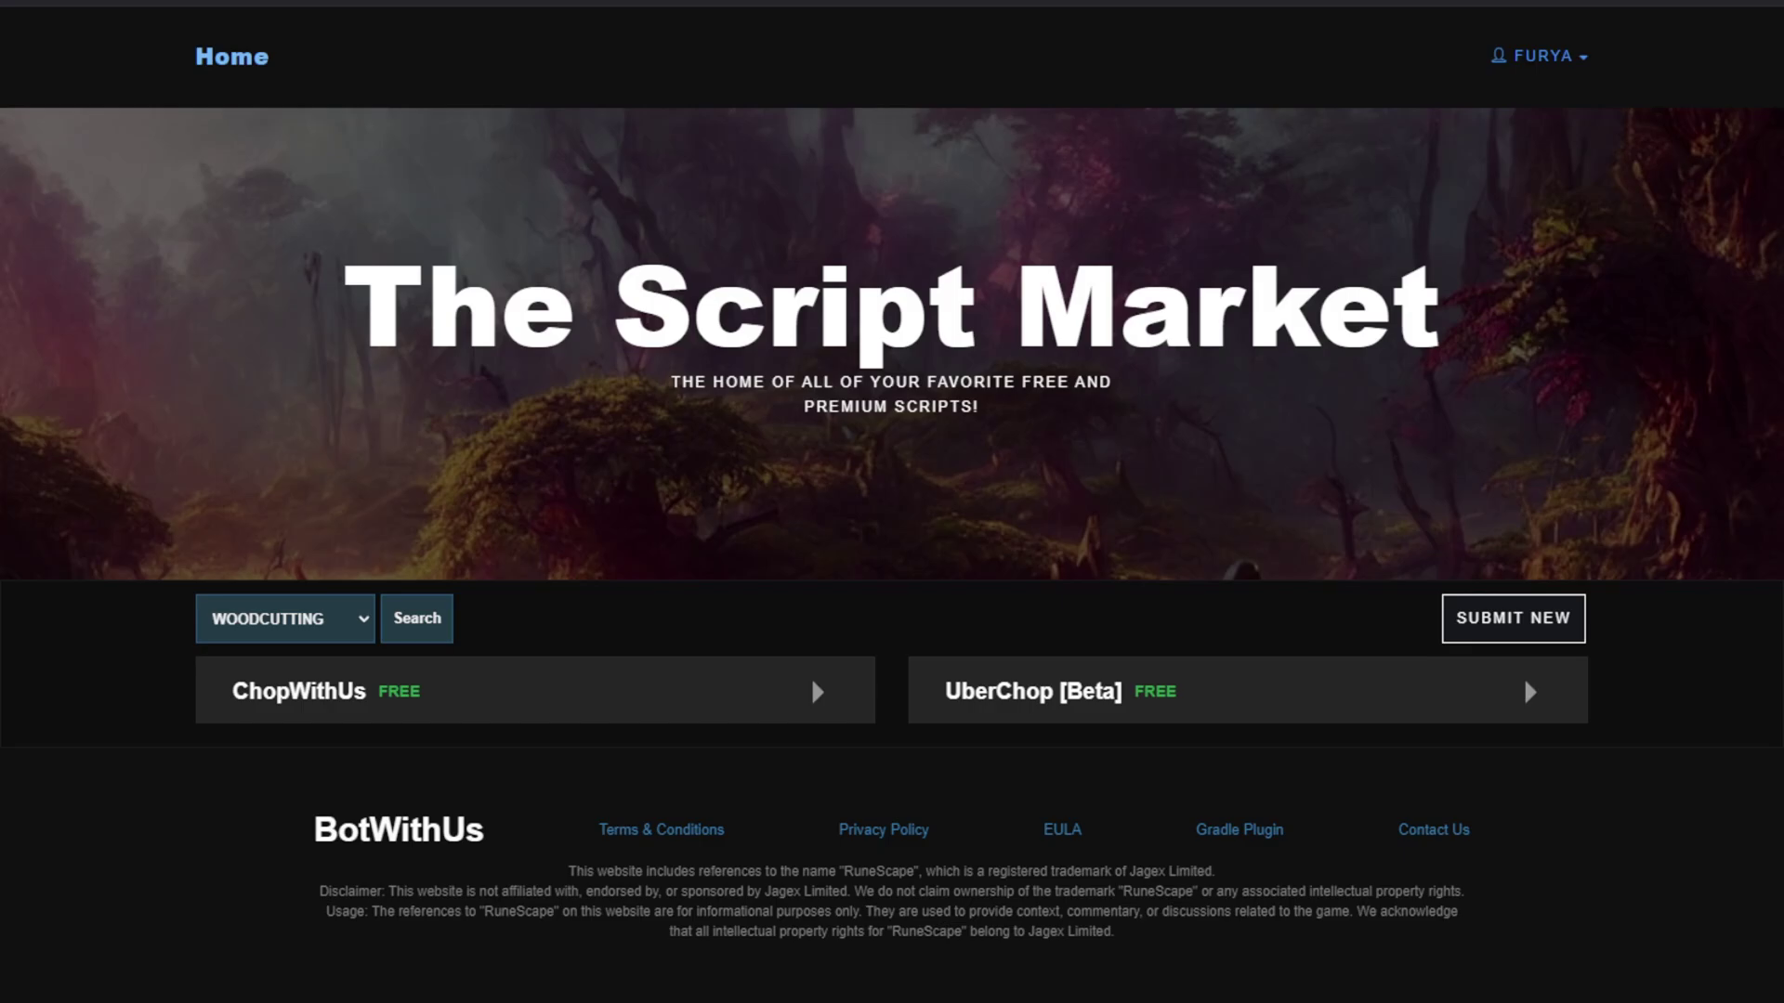
Subscribe to the free UberChop [Beta] script and confirm the subscription
{"action": "left_click", "coordinate": [811, 676]}
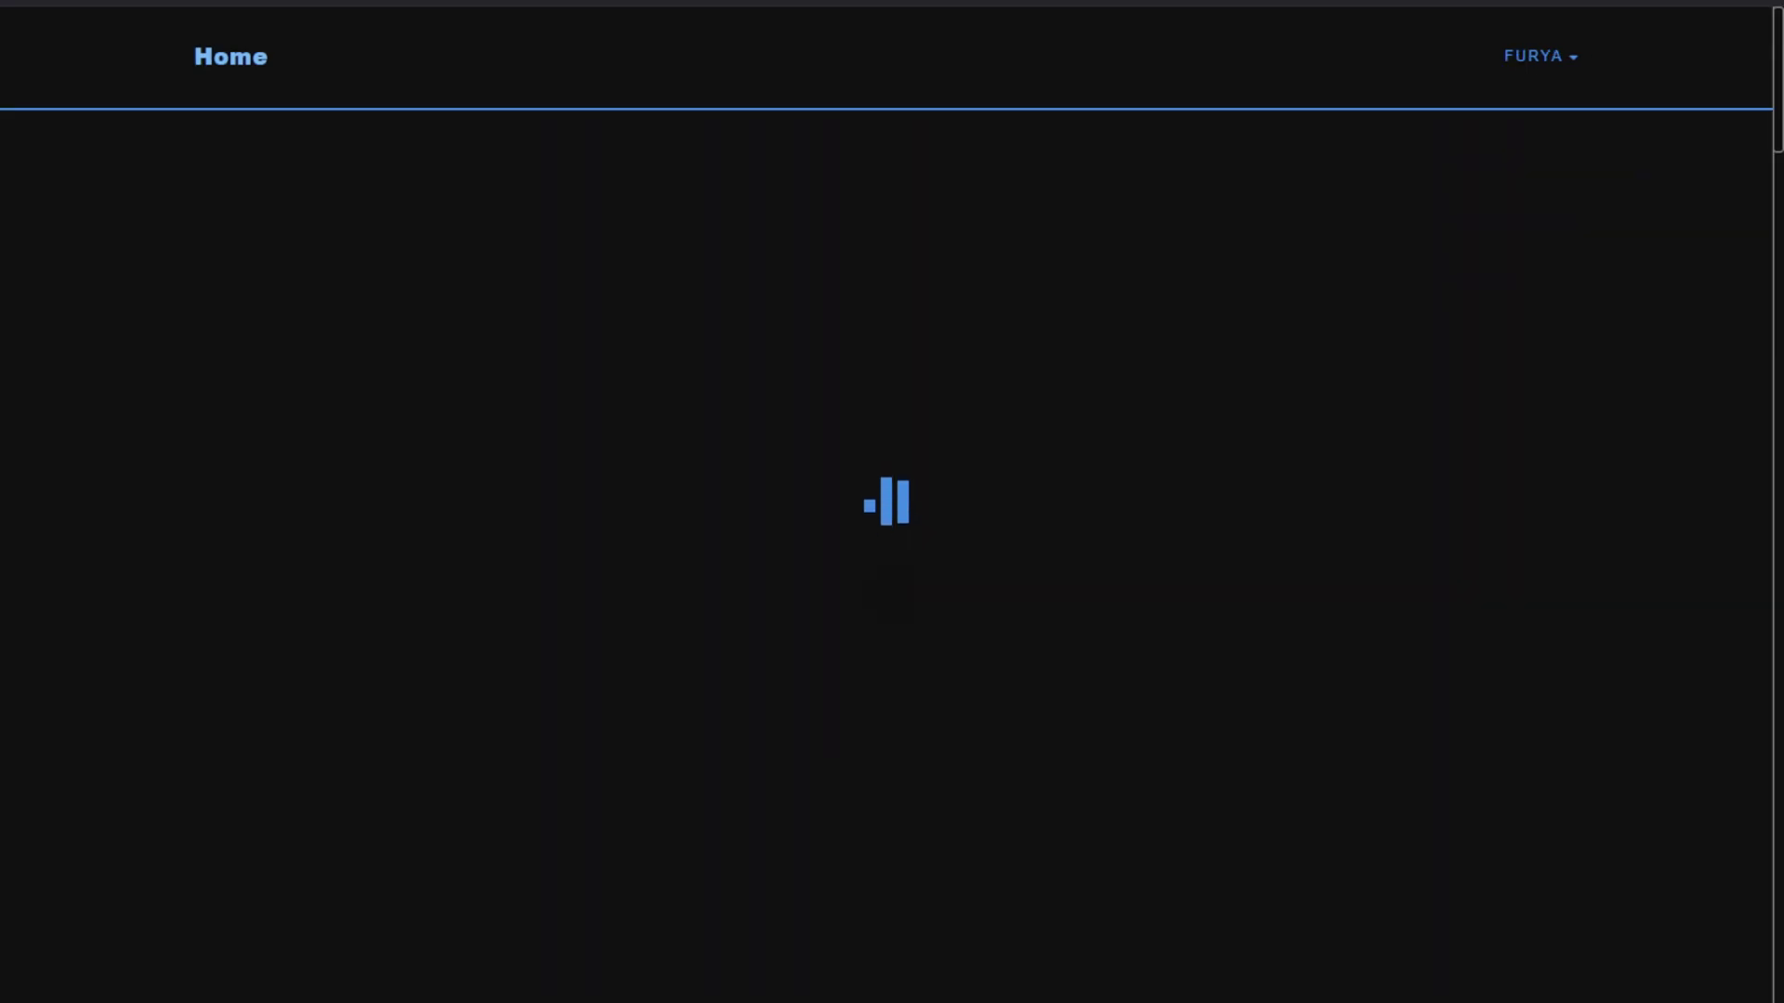
{"action": "scroll", "coordinate": [805, 676], "scroll_direction": "down", "scroll_amount": 10}
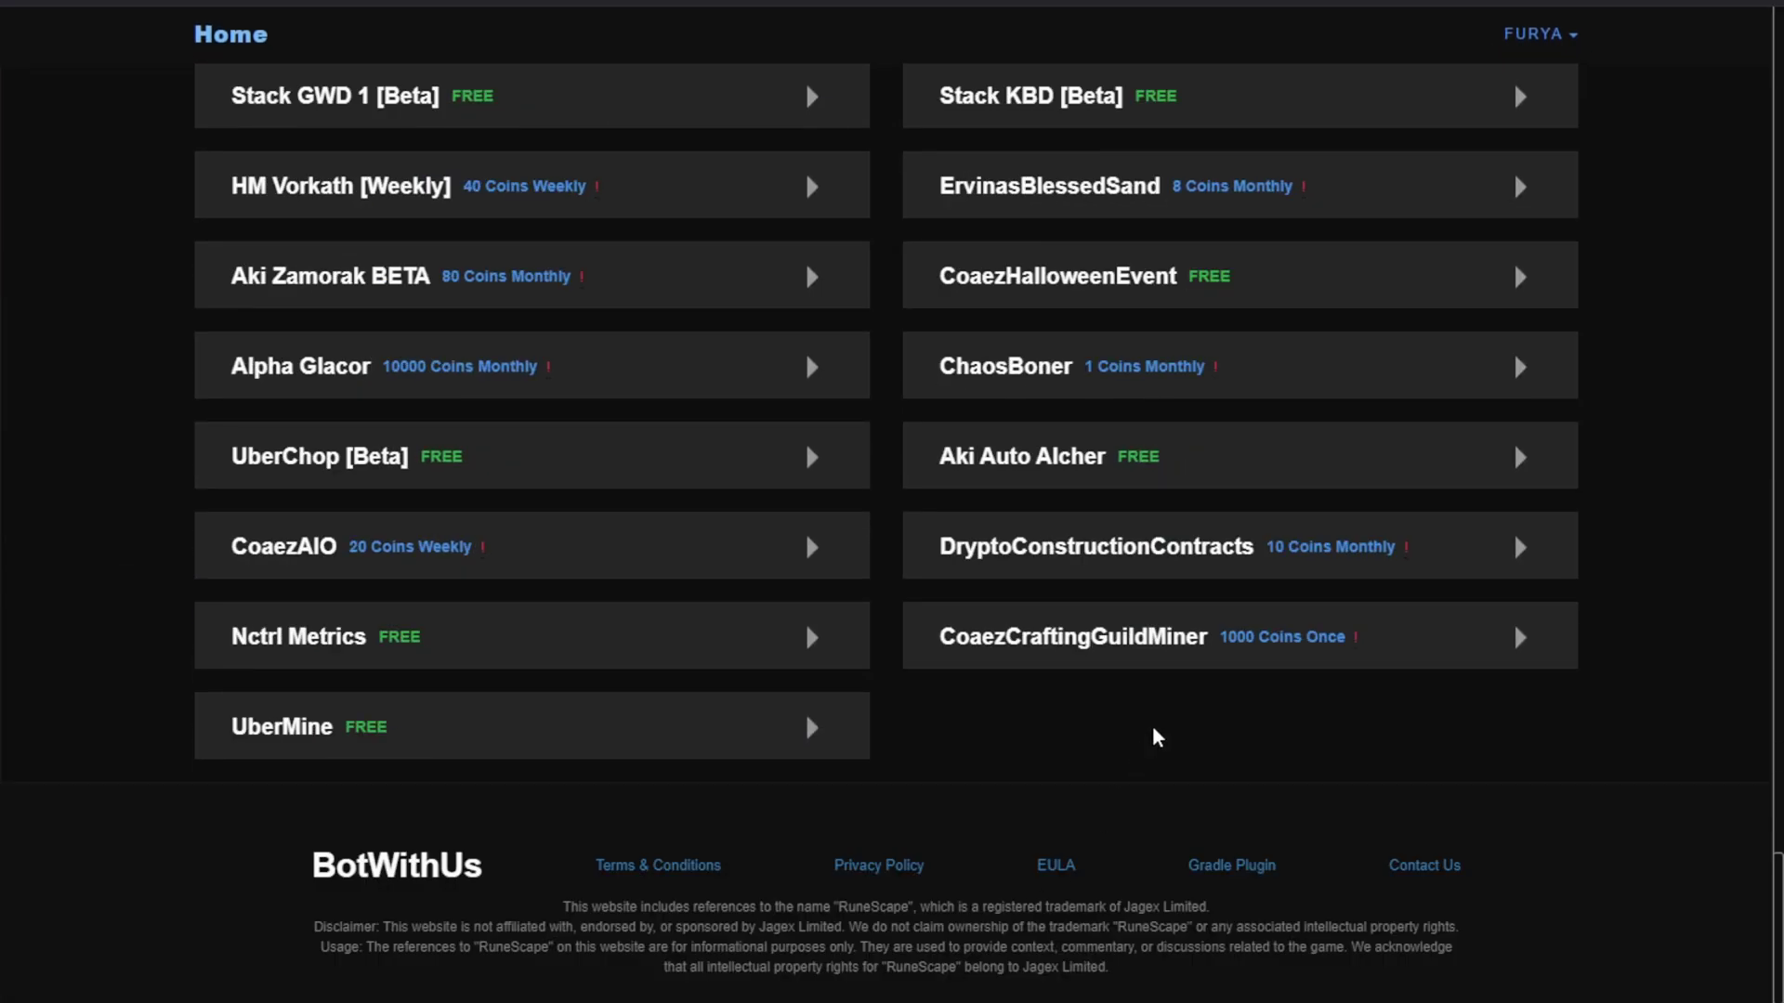
{"action": "left_click", "coordinate": [779, 442]}
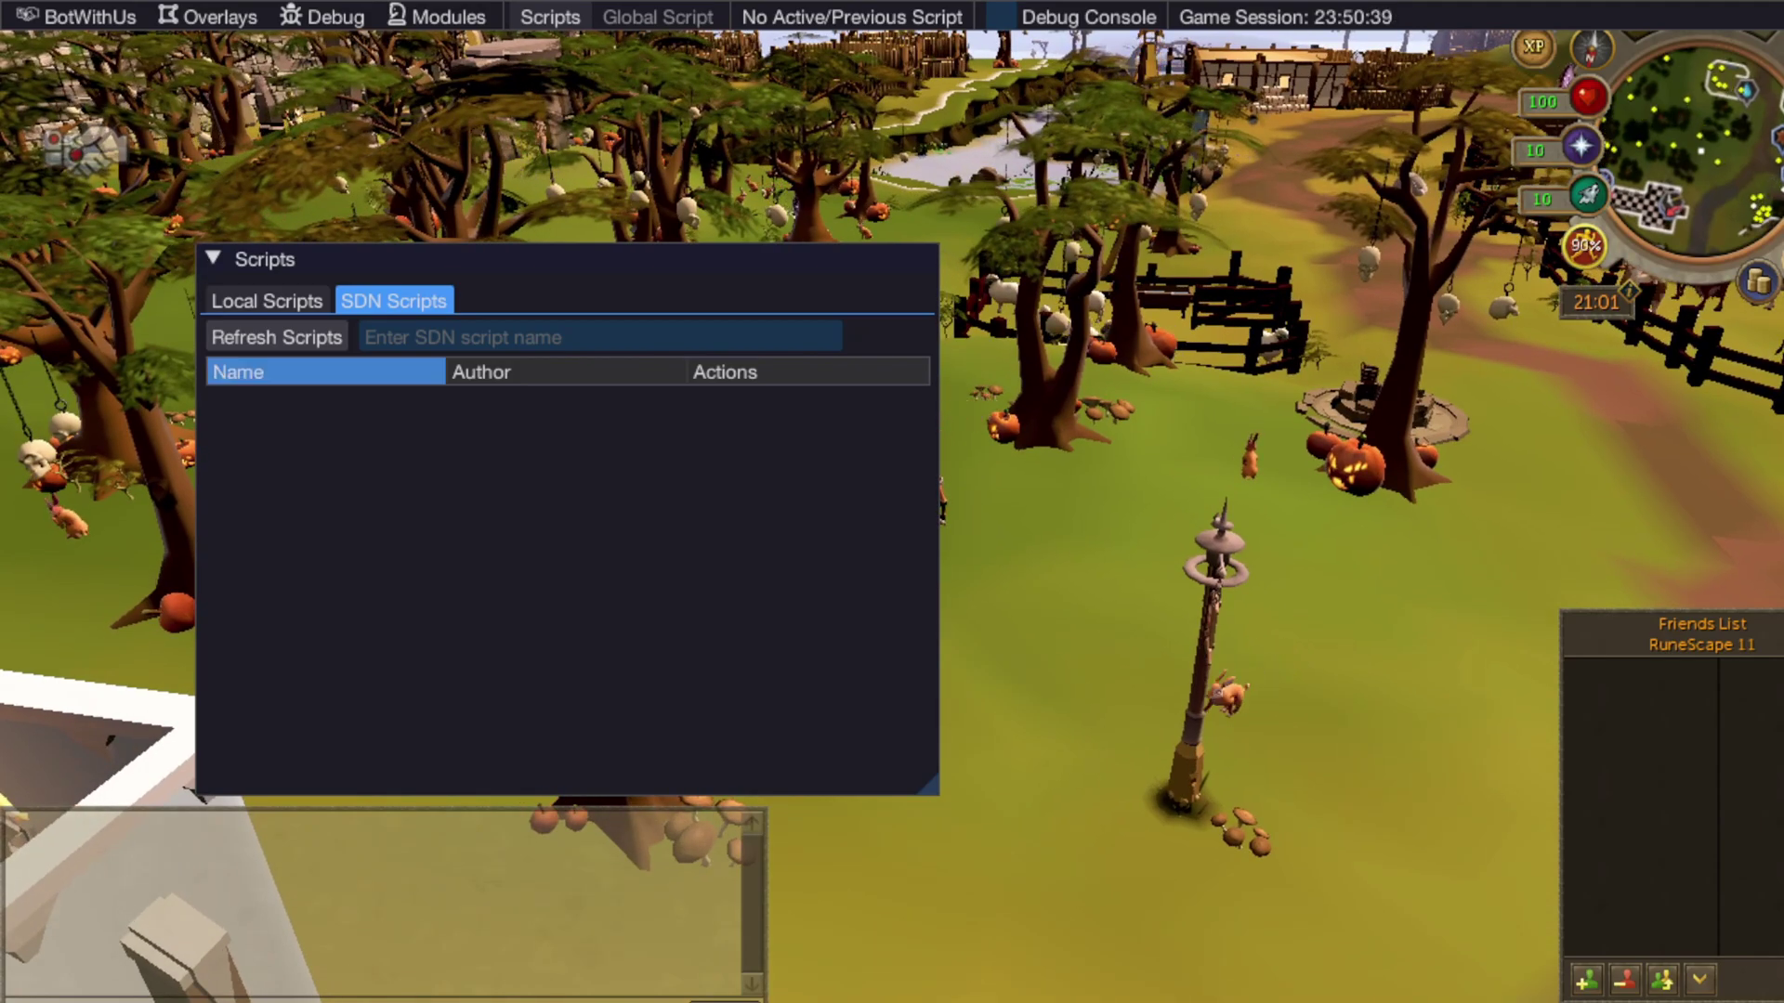
Refresh the SDN list, load UberChop [Beta], and set Filter Mode to Filter by Tree
{"action": "left_click", "coordinate": [298, 346]}
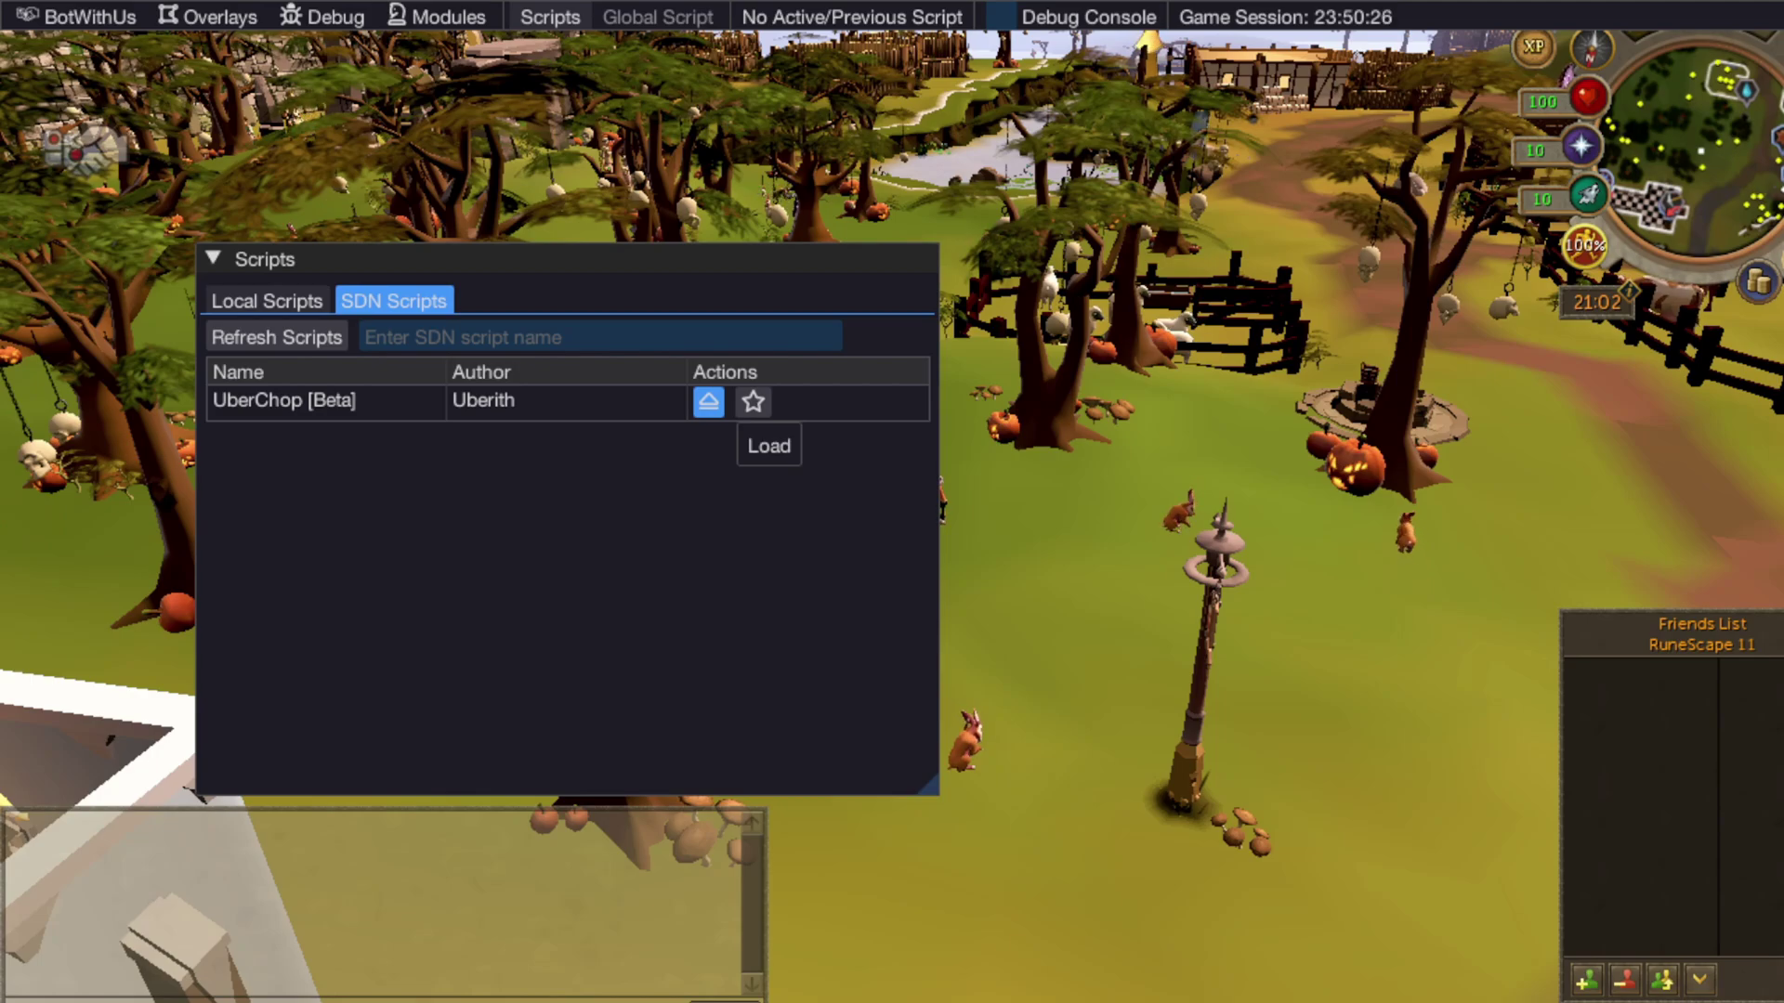
{"action": "left_click", "coordinate": [707, 402]}
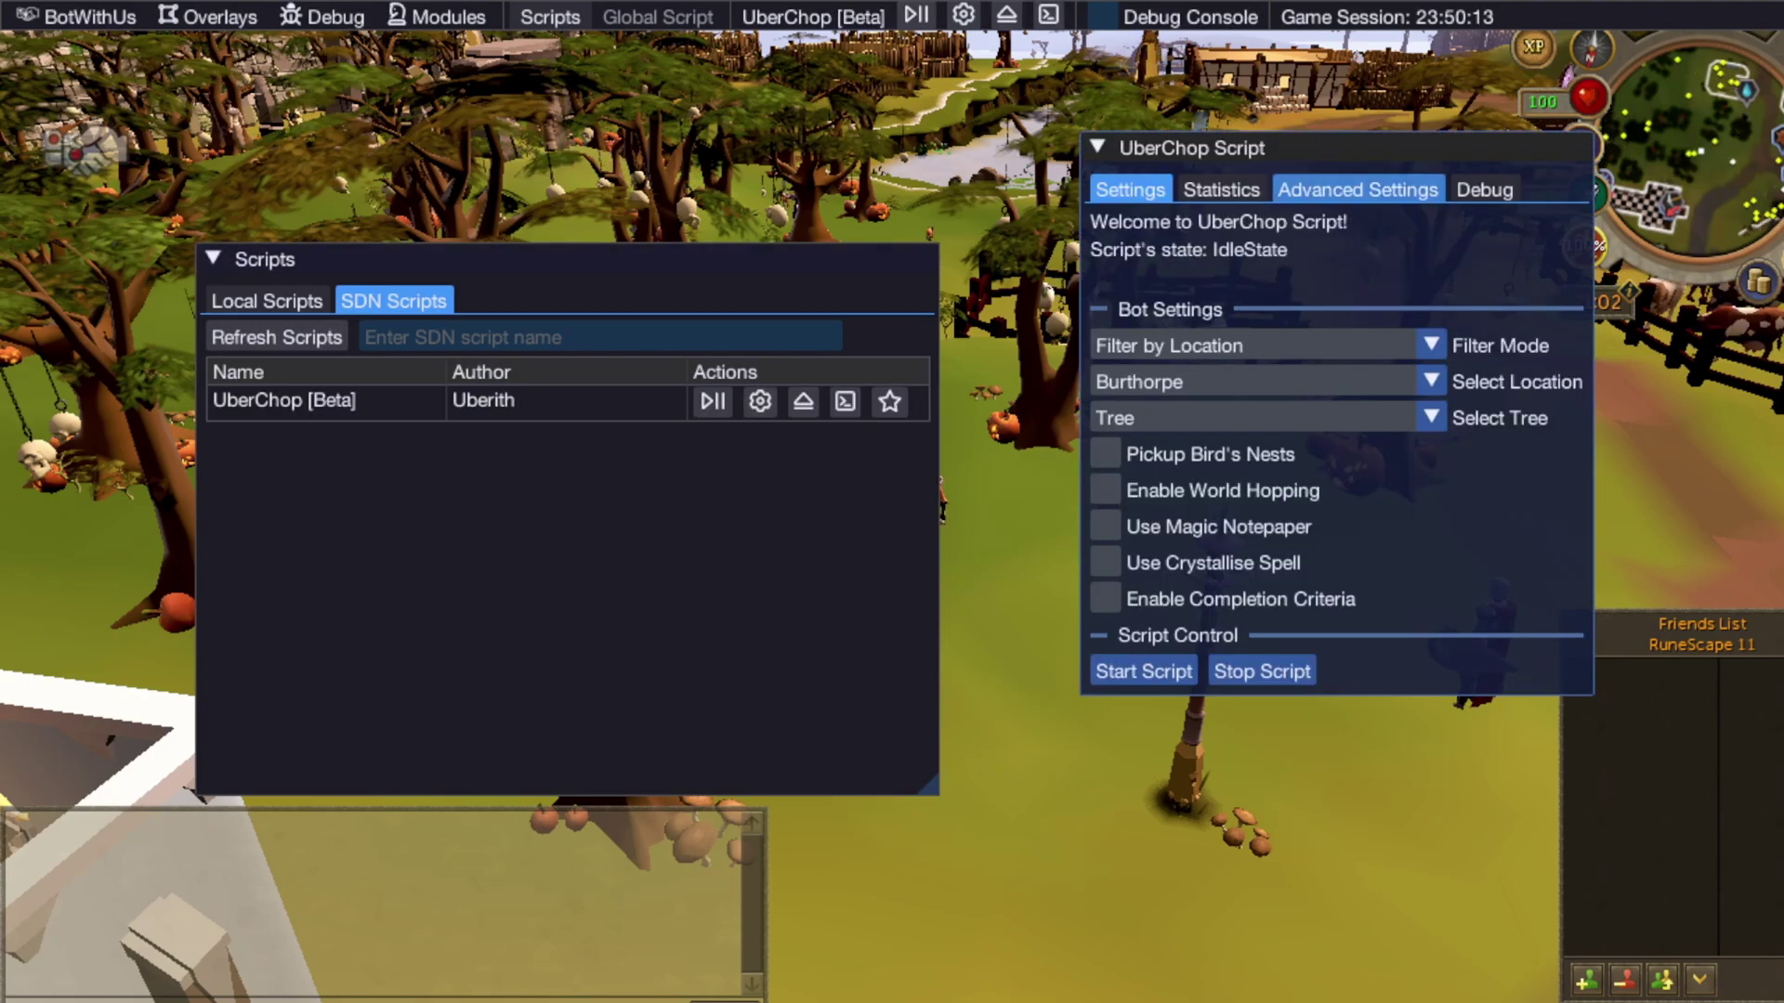
{"action": "left_click", "coordinate": [1263, 346]}
{"action": "left_click", "coordinate": [1208, 404]}
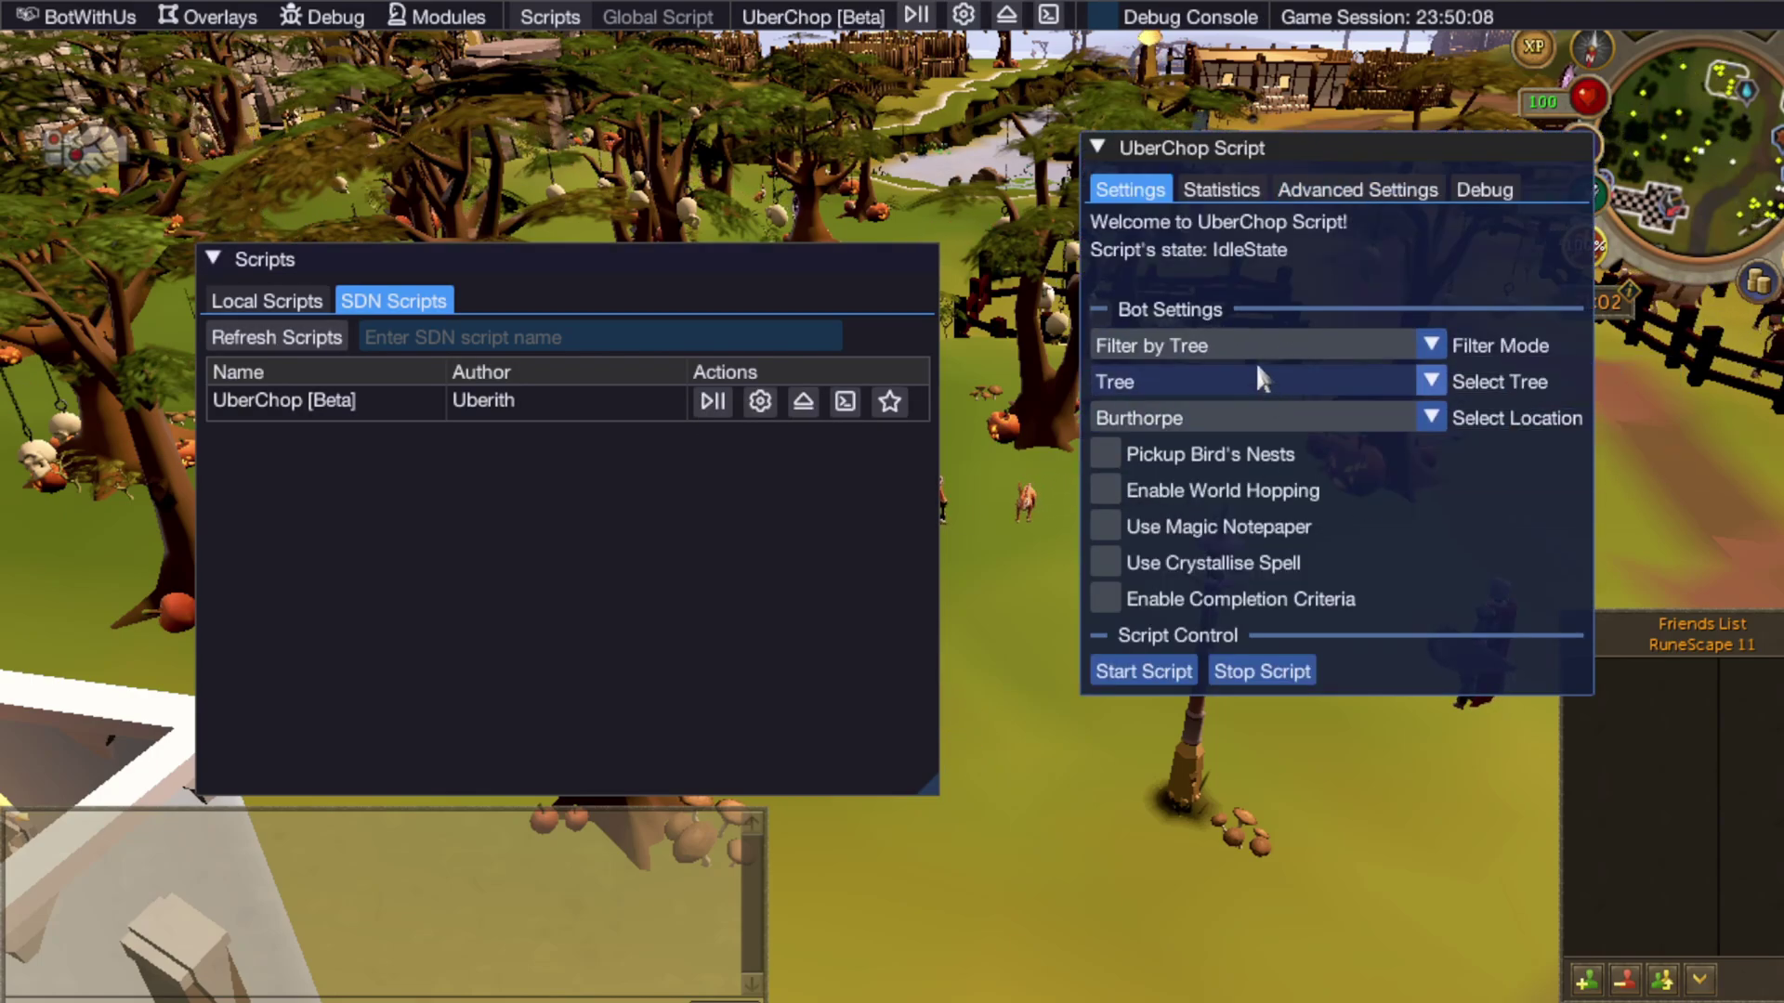
Review the World Hopper and Debug tabs, then start the woodcutting script
{"action": "left_click", "coordinate": [1357, 190]}
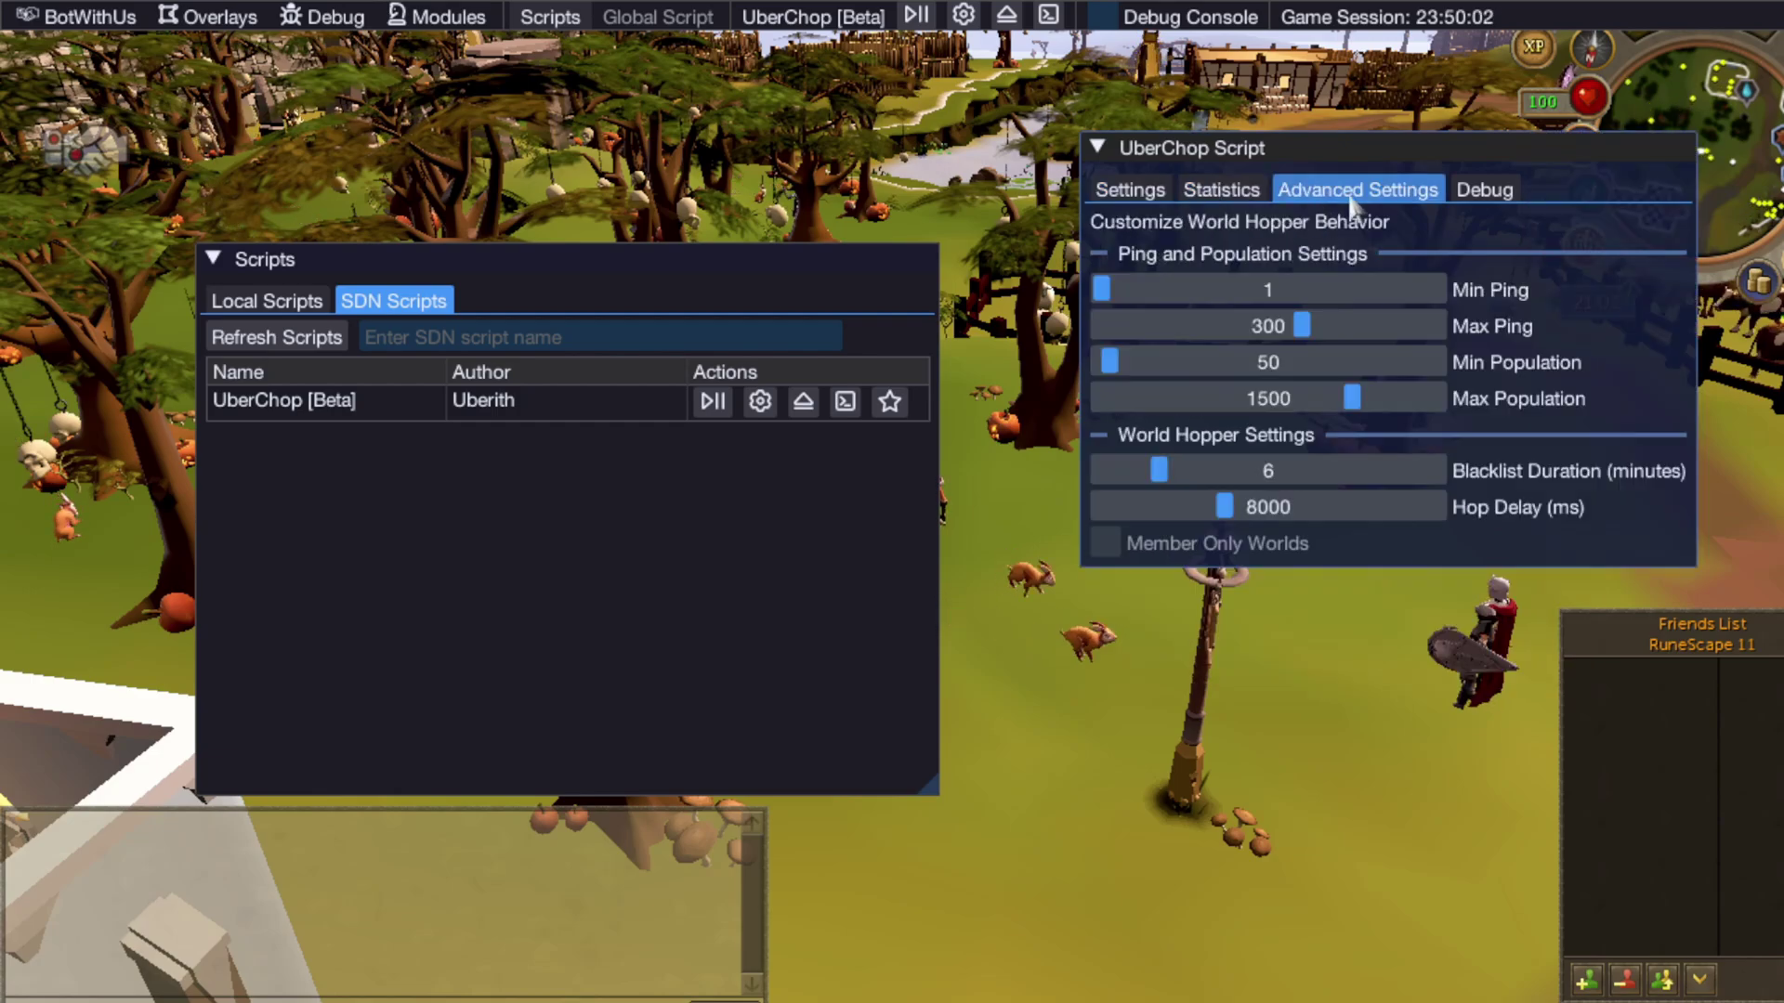
{"action": "left_click", "coordinate": [1484, 190]}
{"action": "left_click", "coordinate": [1130, 190]}
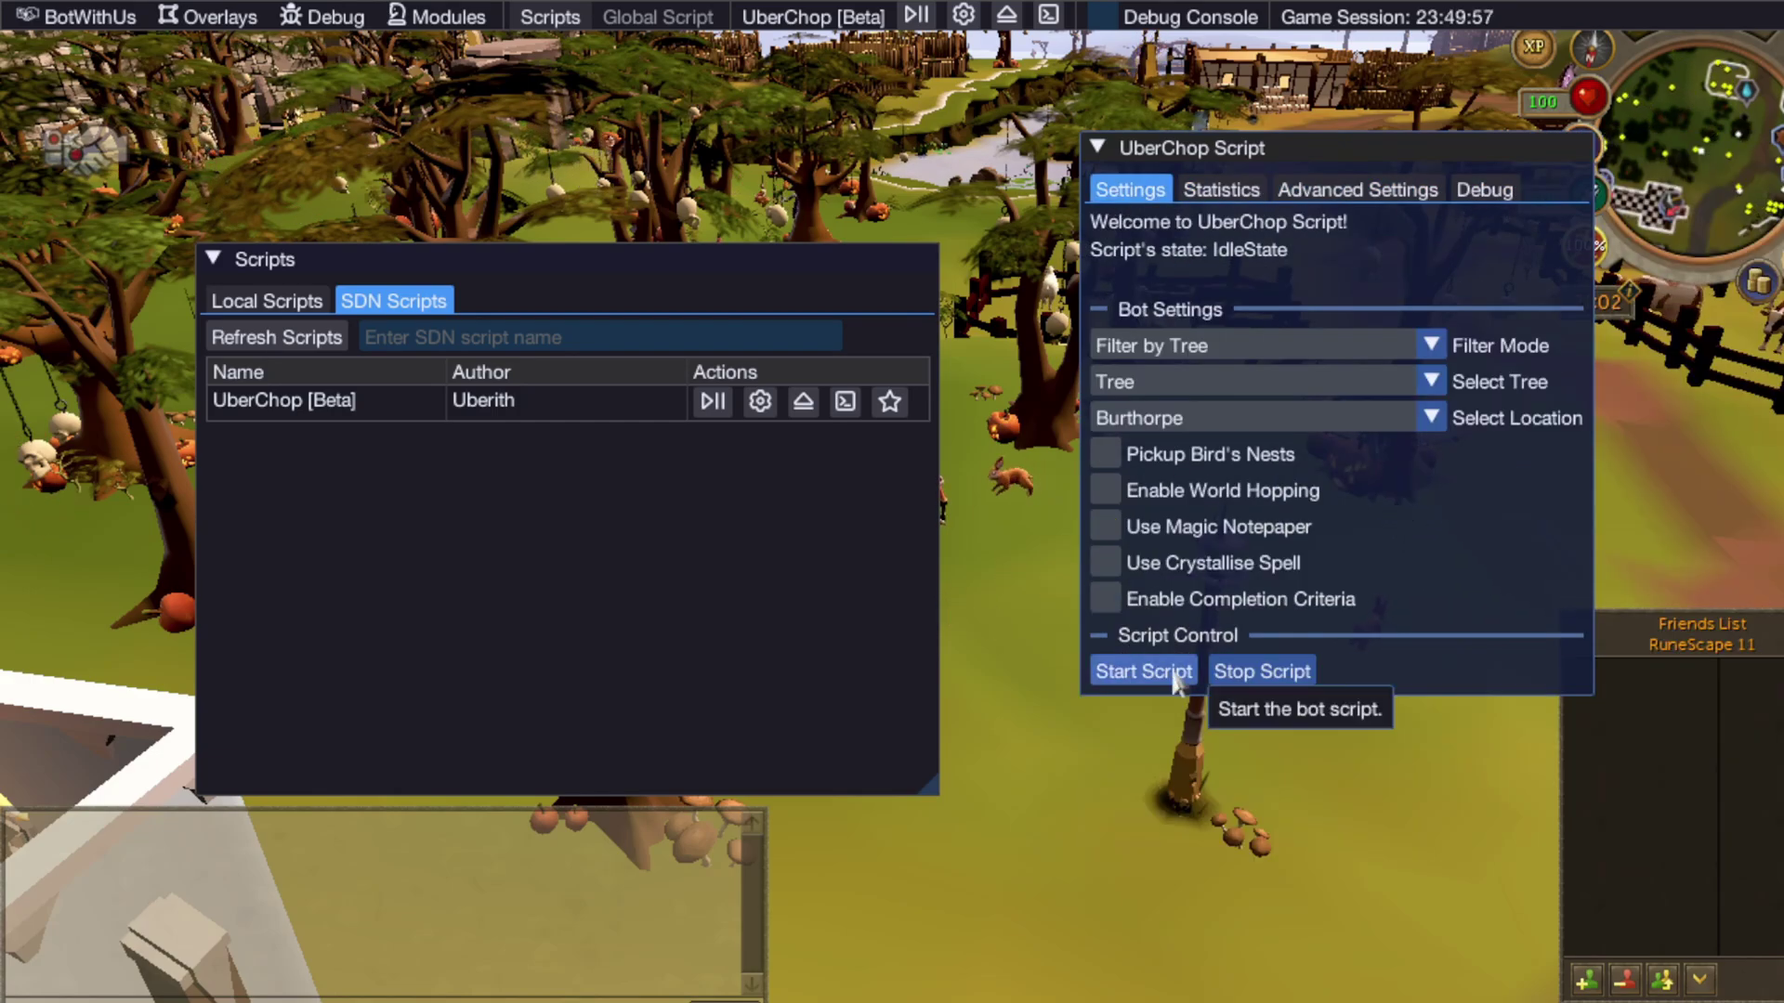
{"action": "left_click", "coordinate": [1143, 671]}
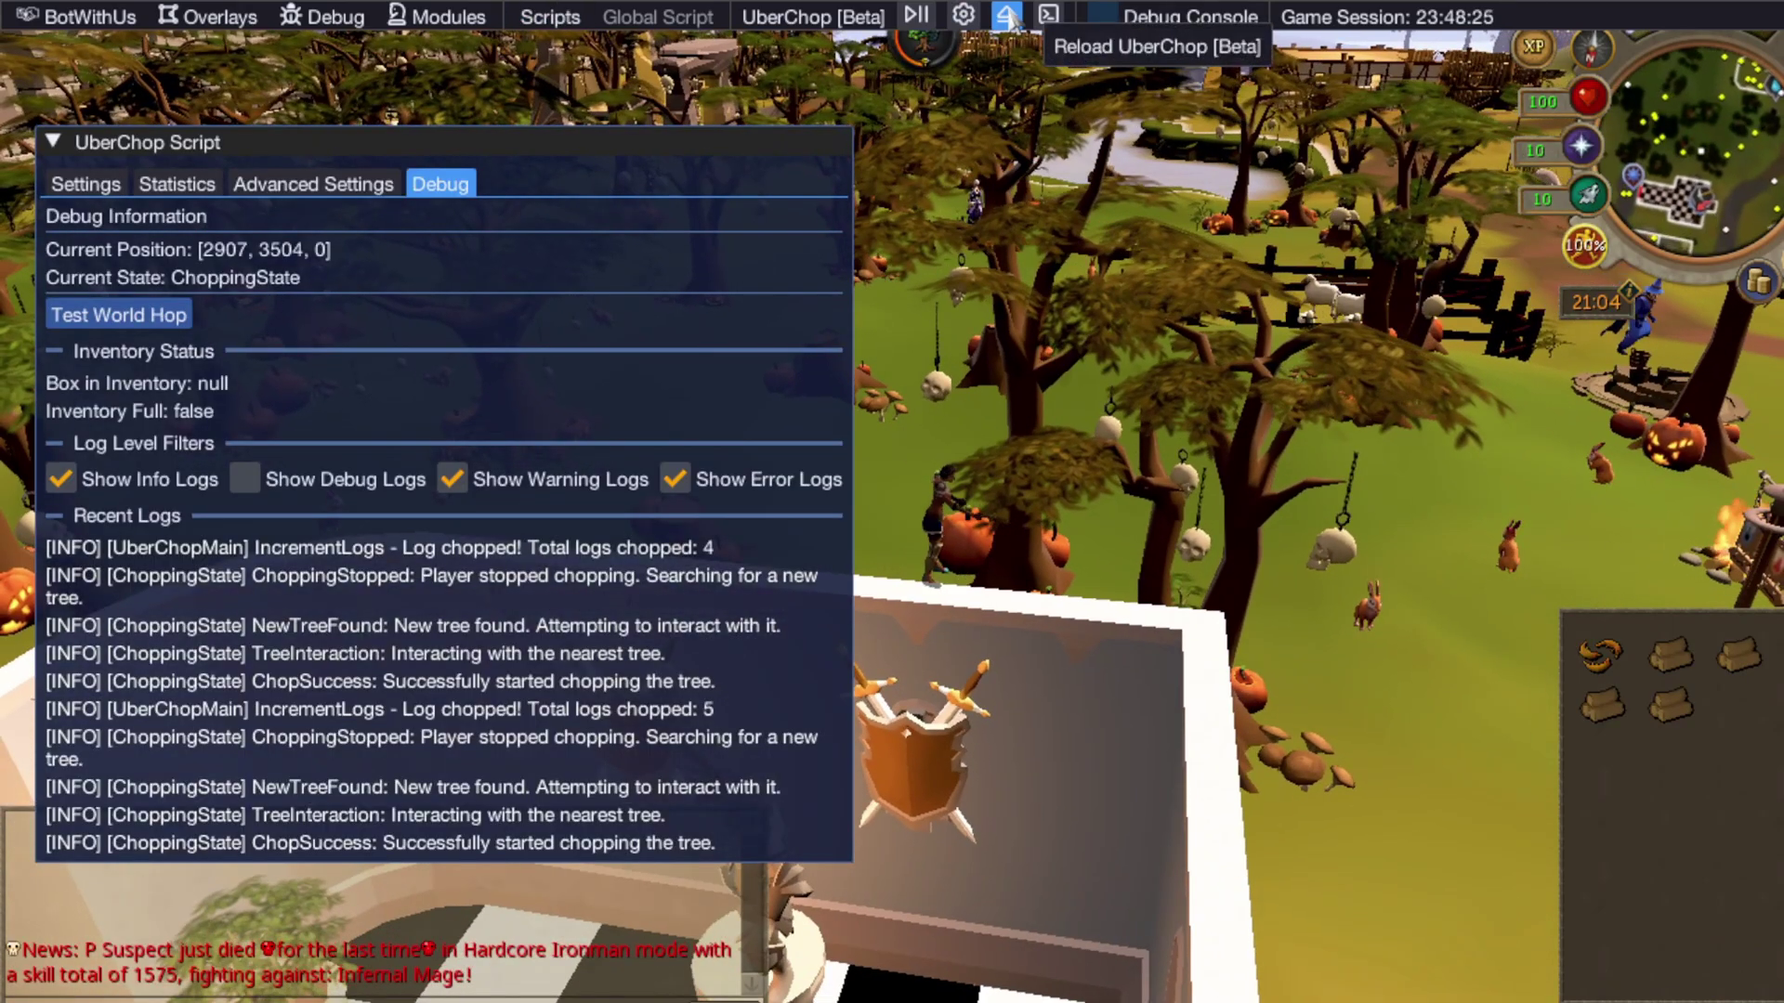
Open the Script Console and dock it, enlarged, along the screen's right edge
{"action": "left_click", "coordinate": [1048, 15]}
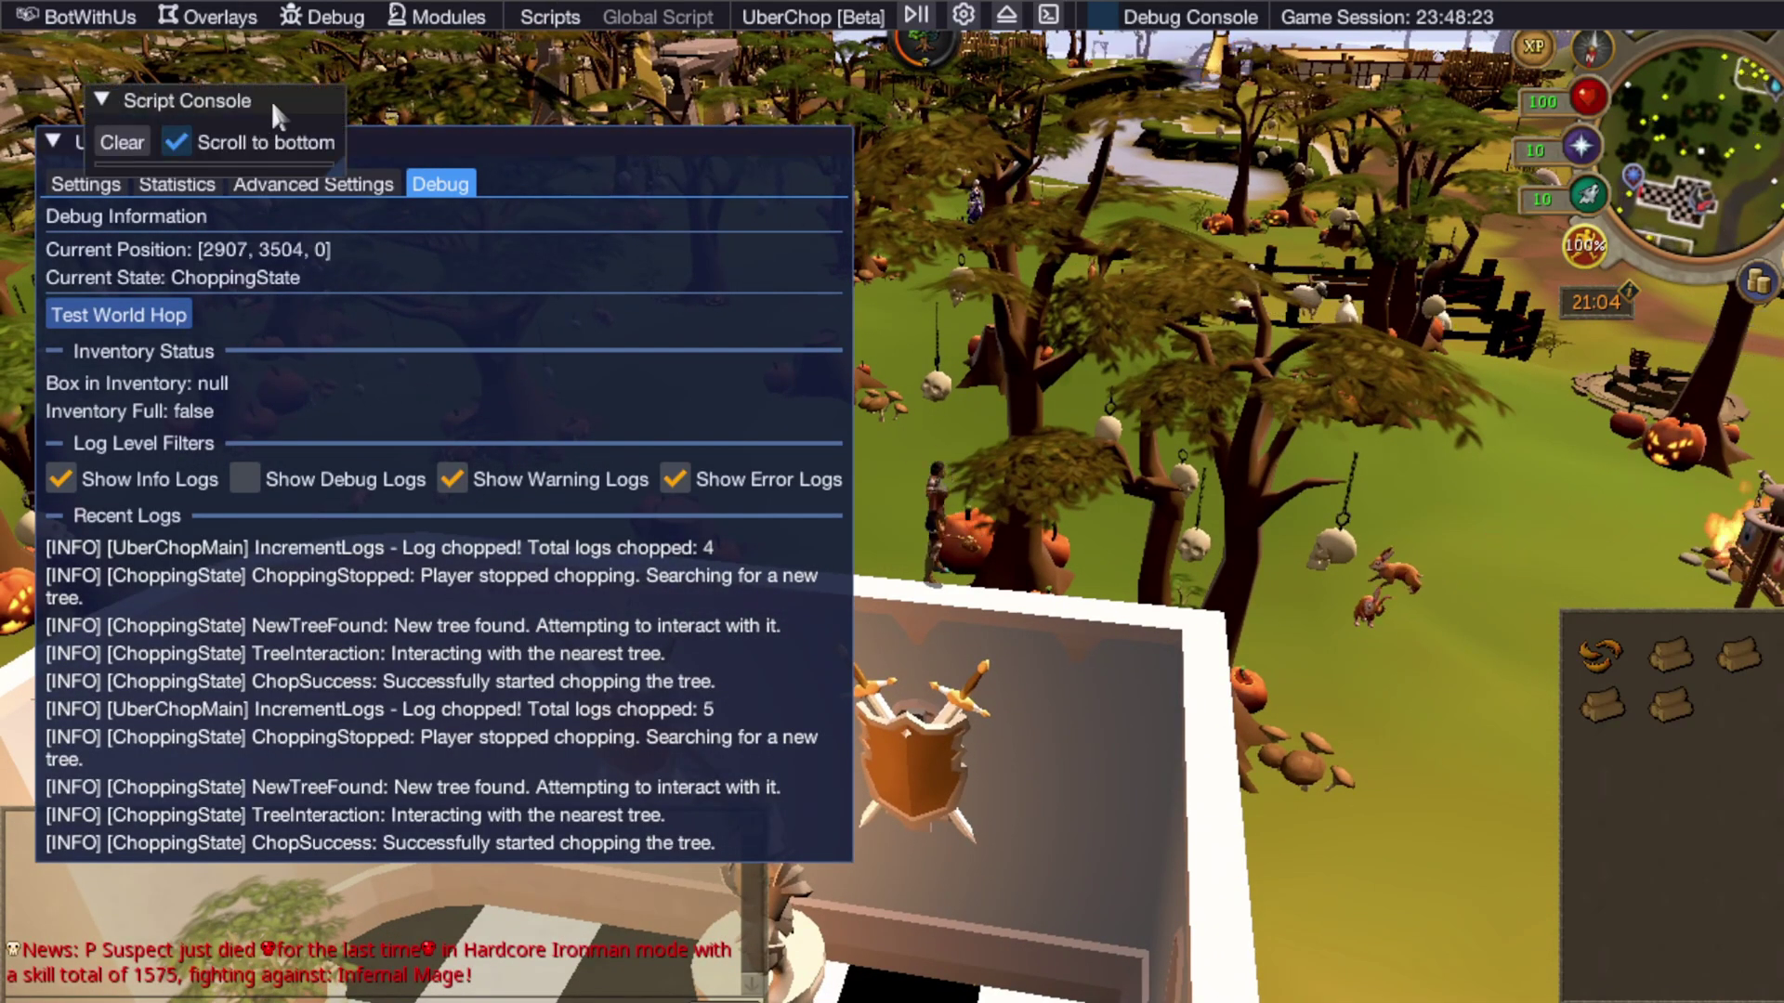
{"action": "left_click_drag", "start_coordinate": [279, 107], "coordinate": [1431, 323]}
{"action": "left_click_drag", "start_coordinate": [1498, 382], "coordinate": [1782, 920]}
{"action": "left_click_drag", "start_coordinate": [1414, 321], "coordinate": [1059, 225]}
{"action": "left_click_drag", "start_coordinate": [1554, 788], "coordinate": [1779, 822]}
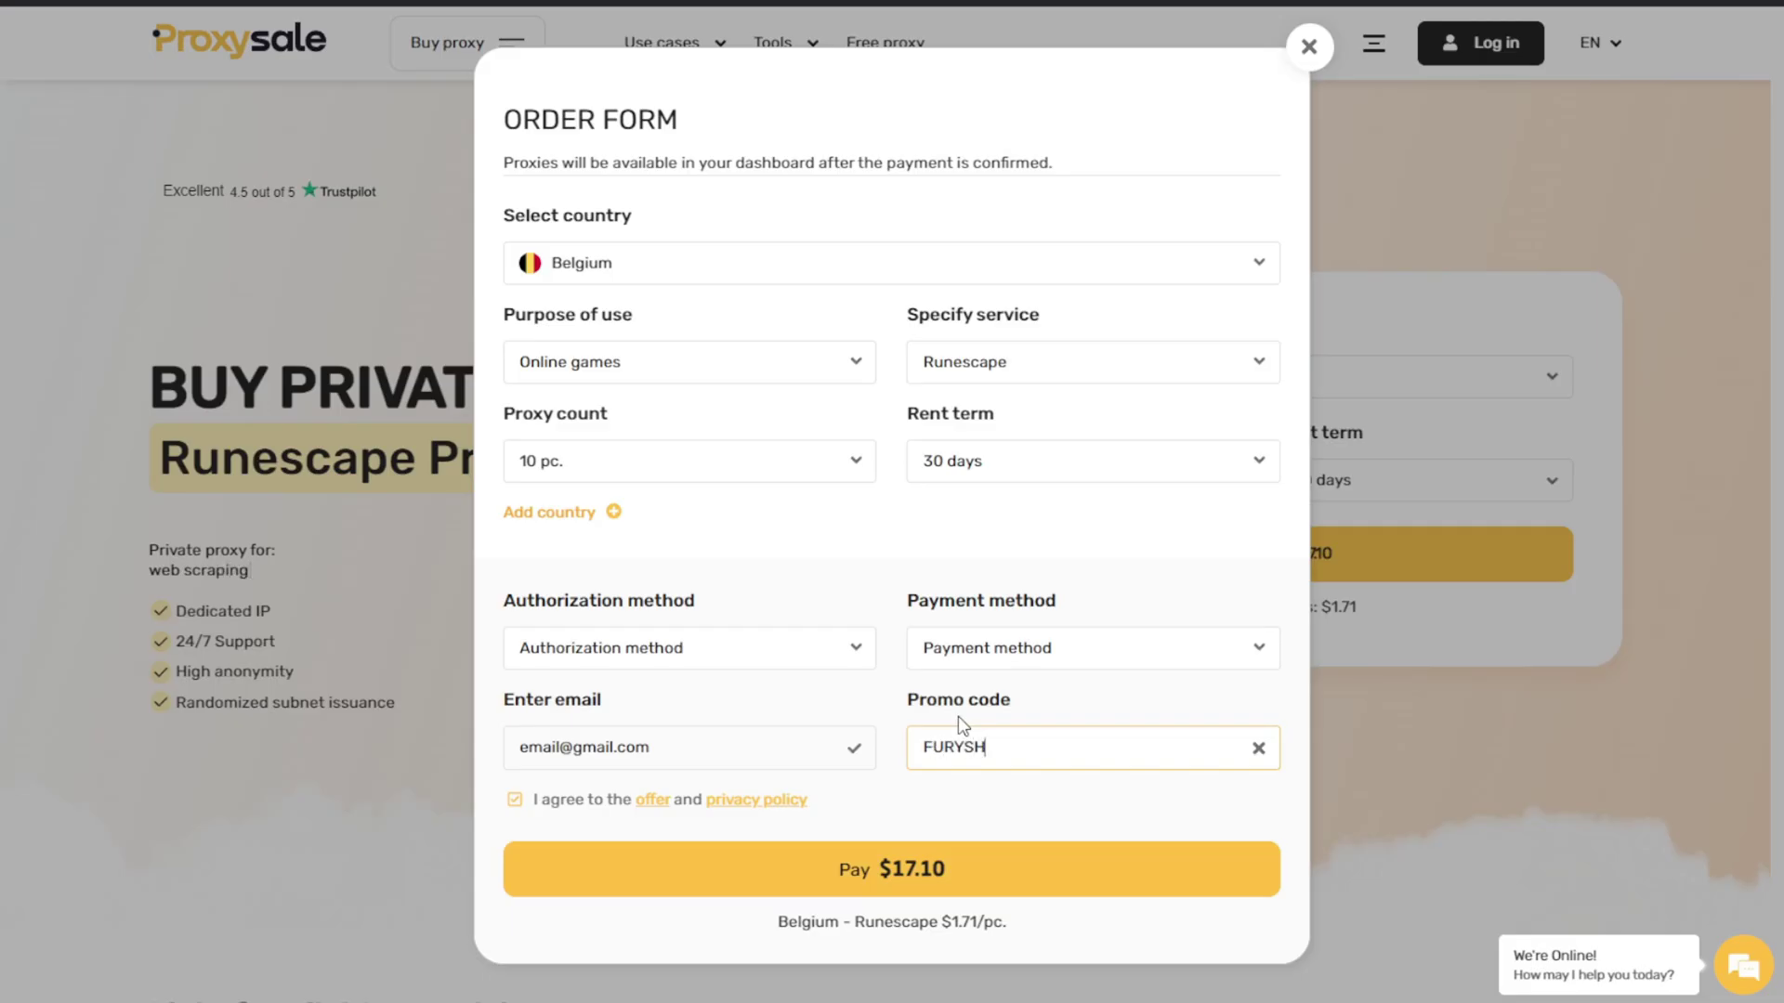
Finish the FURYSHARK promo code and apply it, dropping the total to $13.68
{"action": "type", "text": "ARK"}
{"action": "left_click", "coordinate": [897, 776]}
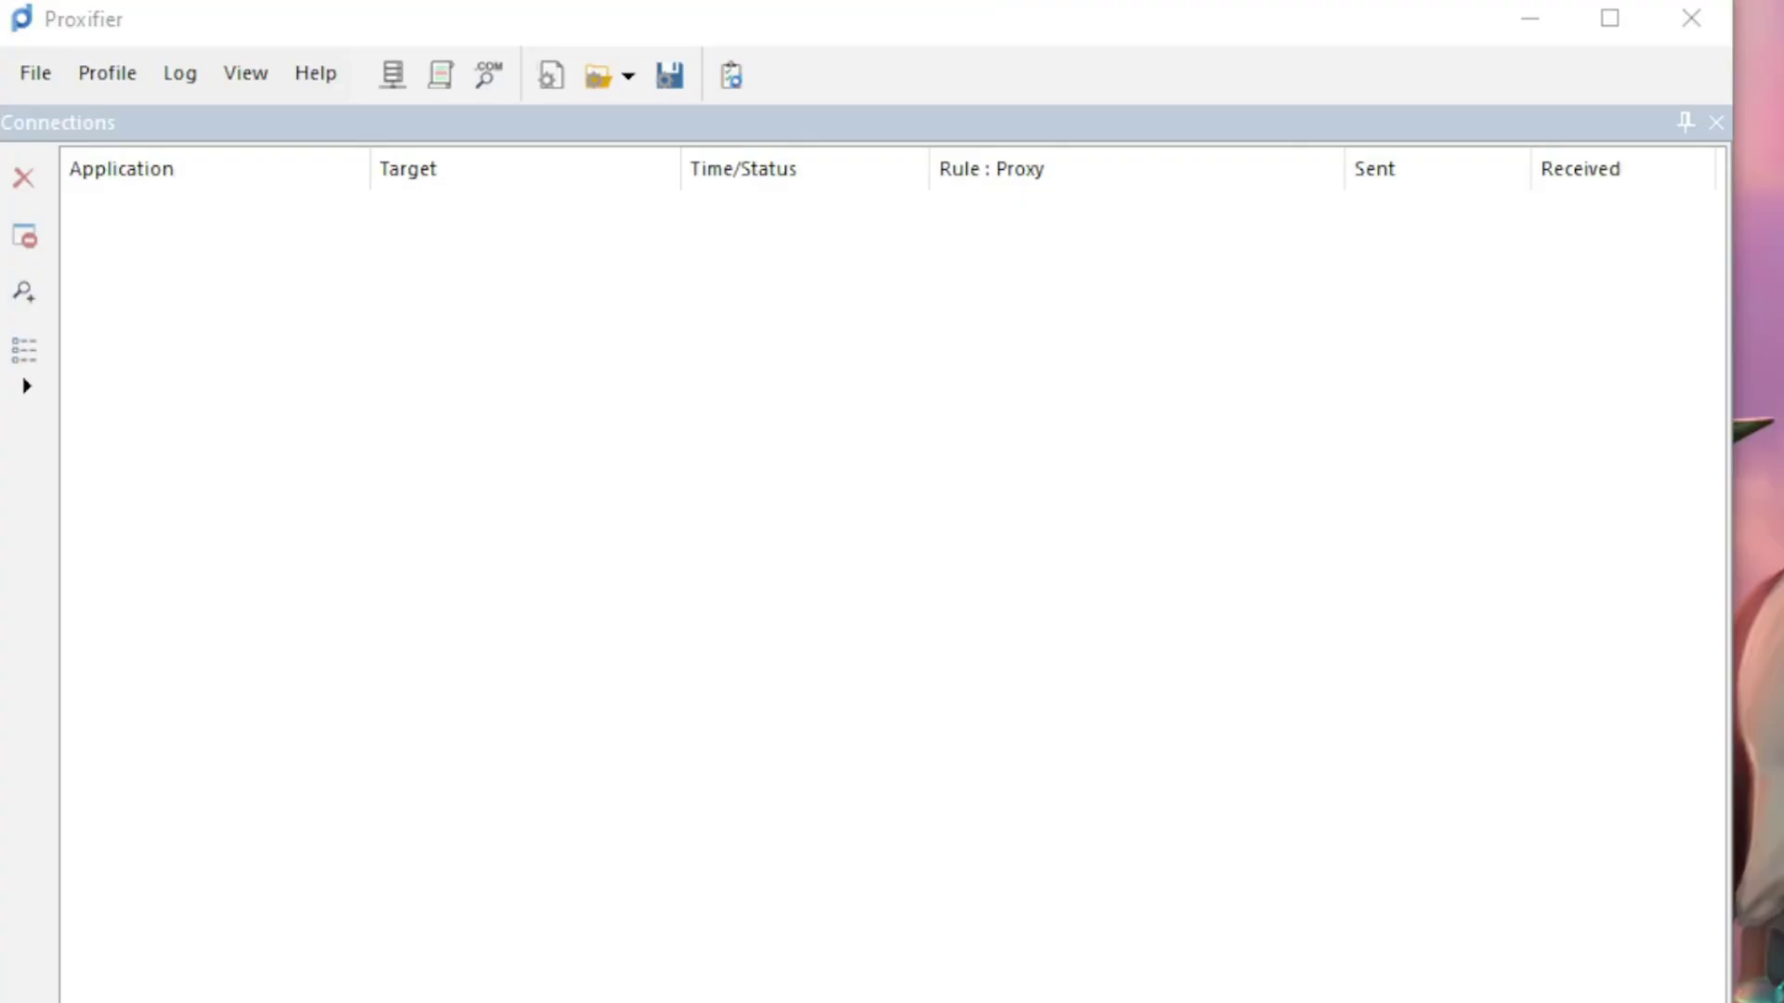
Open Proxifier's Proxy Servers list and begin adding a new proxy server
{"action": "left_click", "coordinate": [389, 381]}
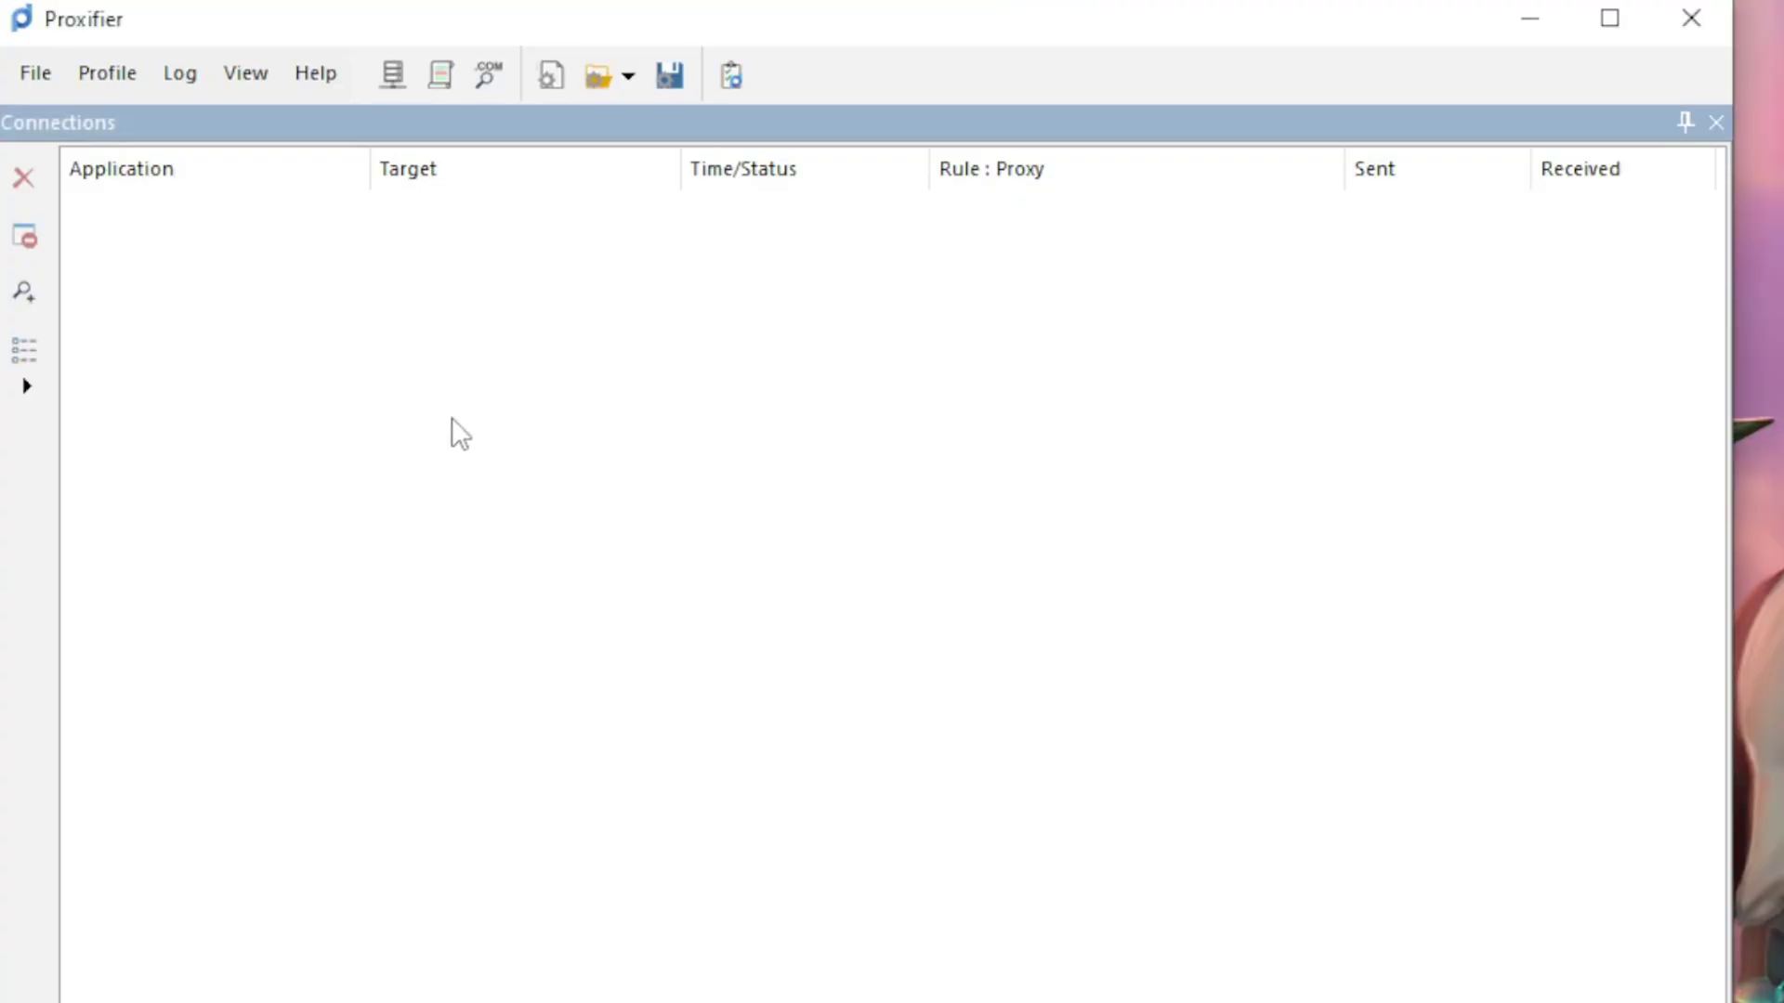
{"action": "left_click", "coordinate": [115, 87]}
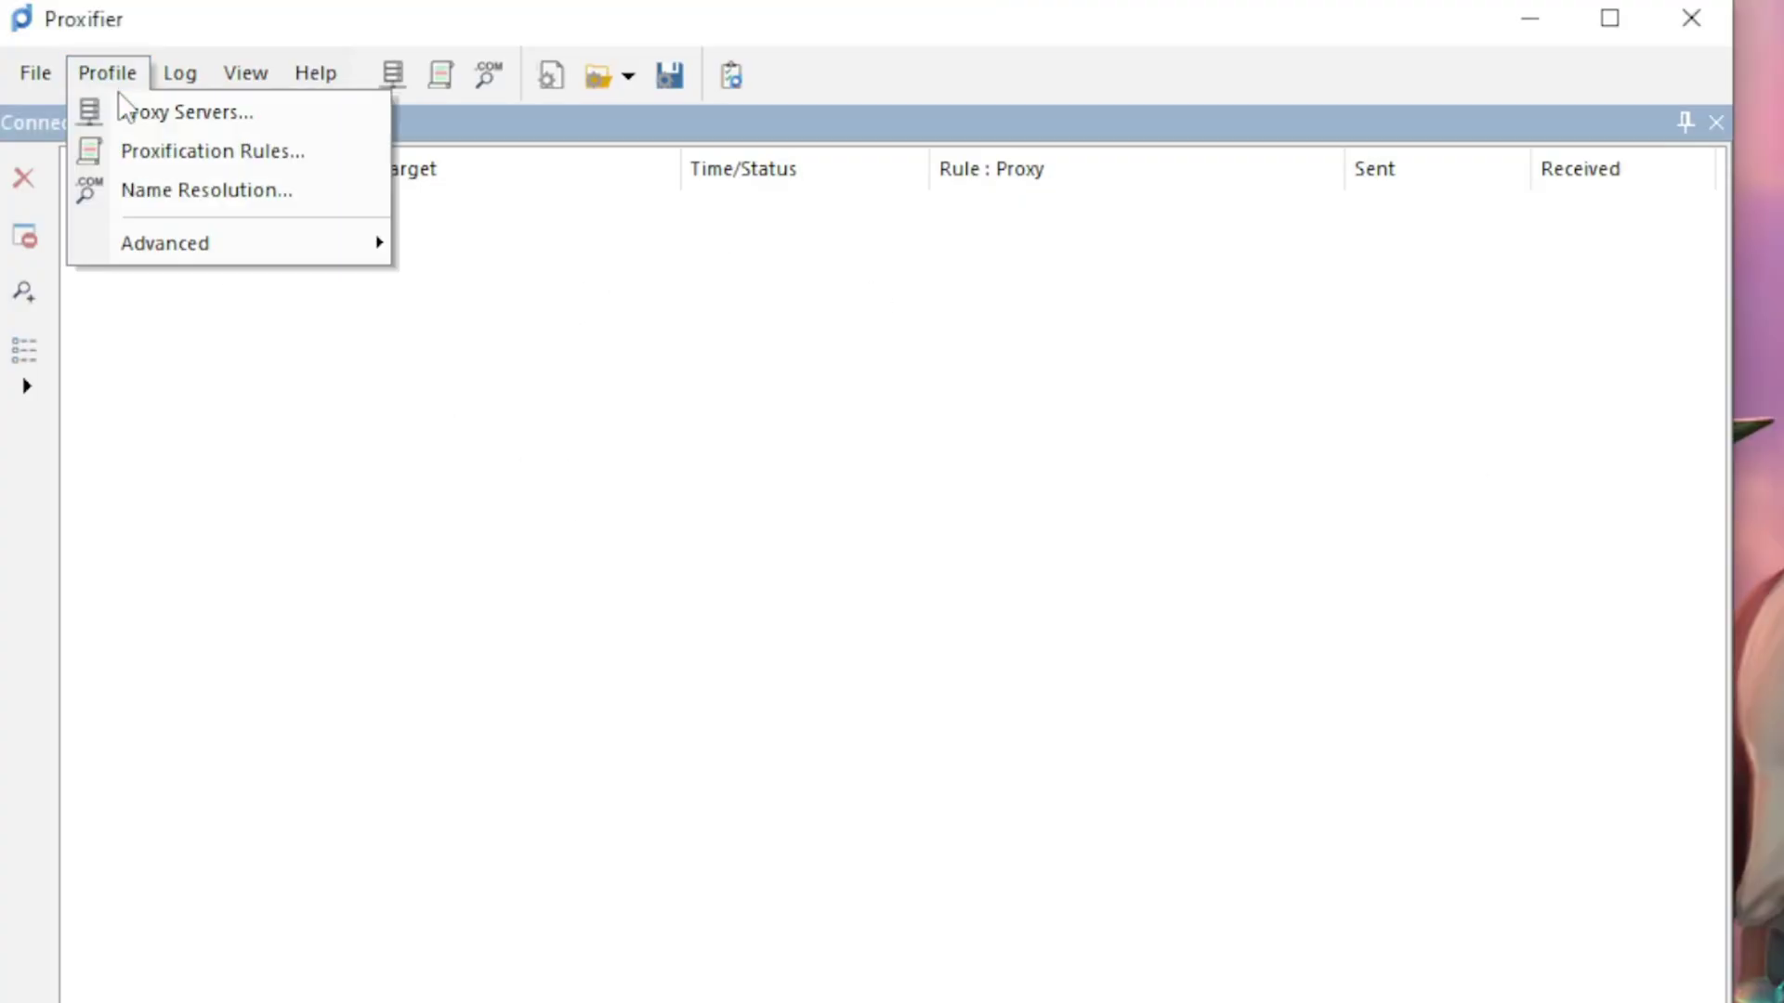
{"action": "left_click", "coordinate": [292, 111]}
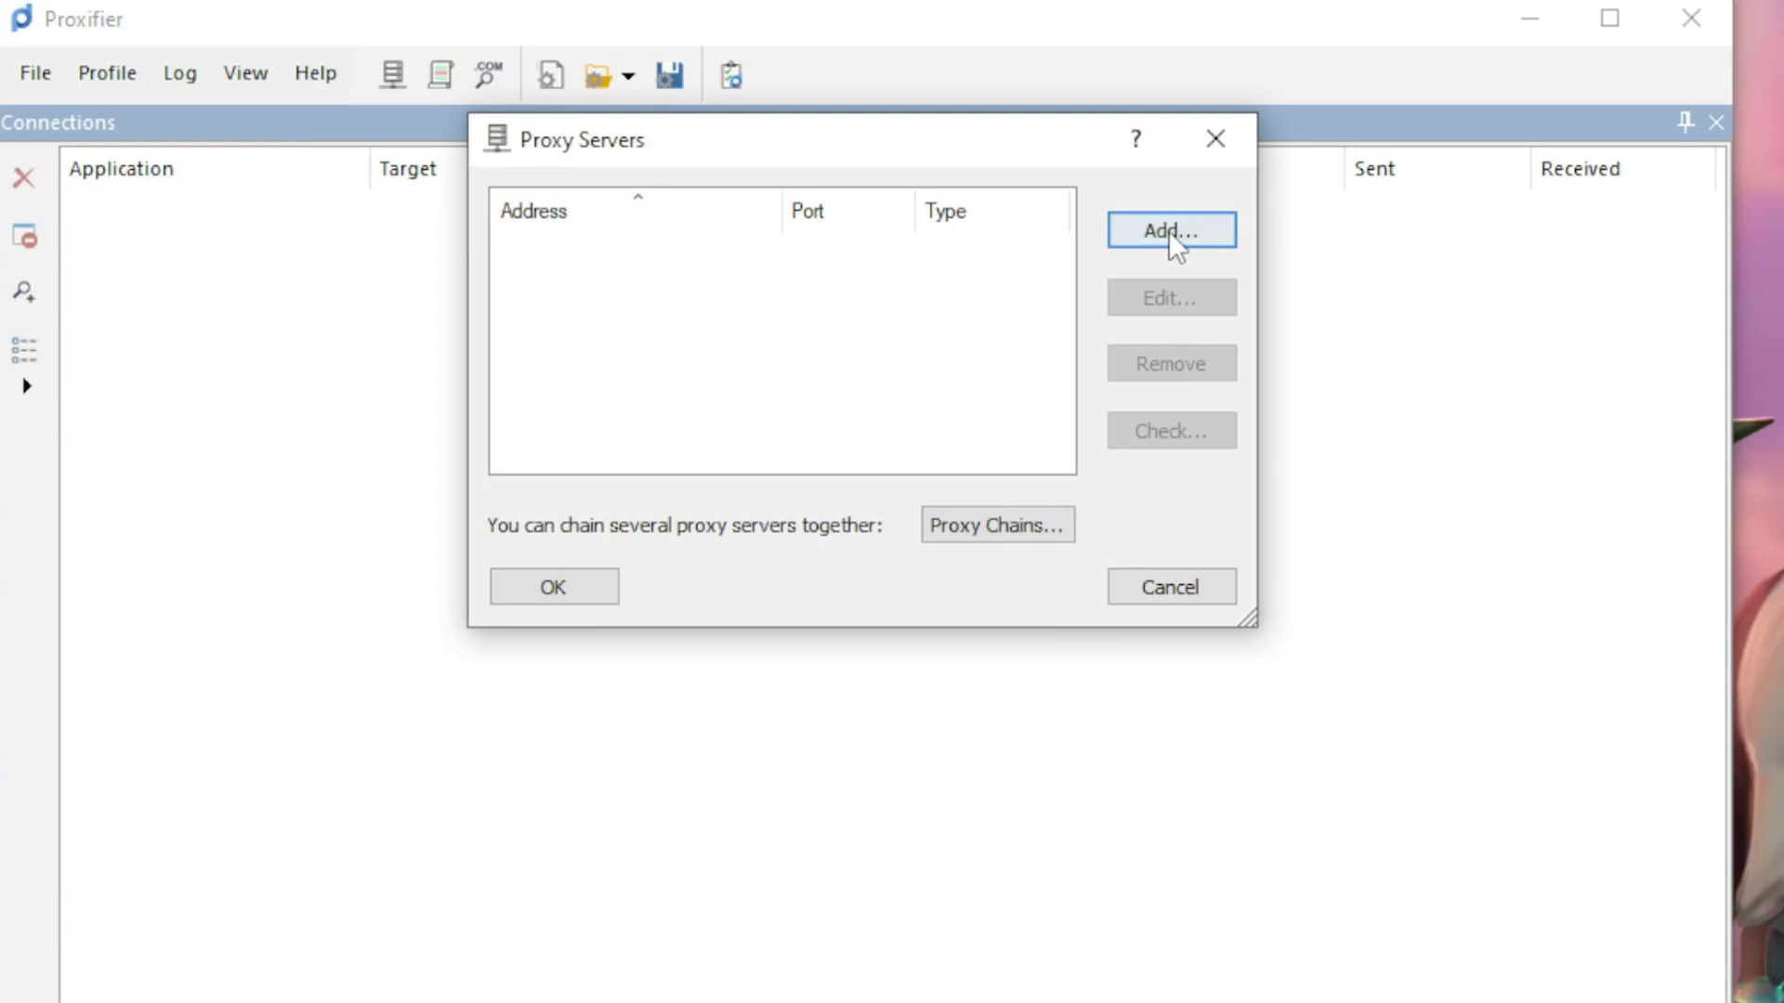
{"action": "left_click", "coordinate": [1229, 232]}
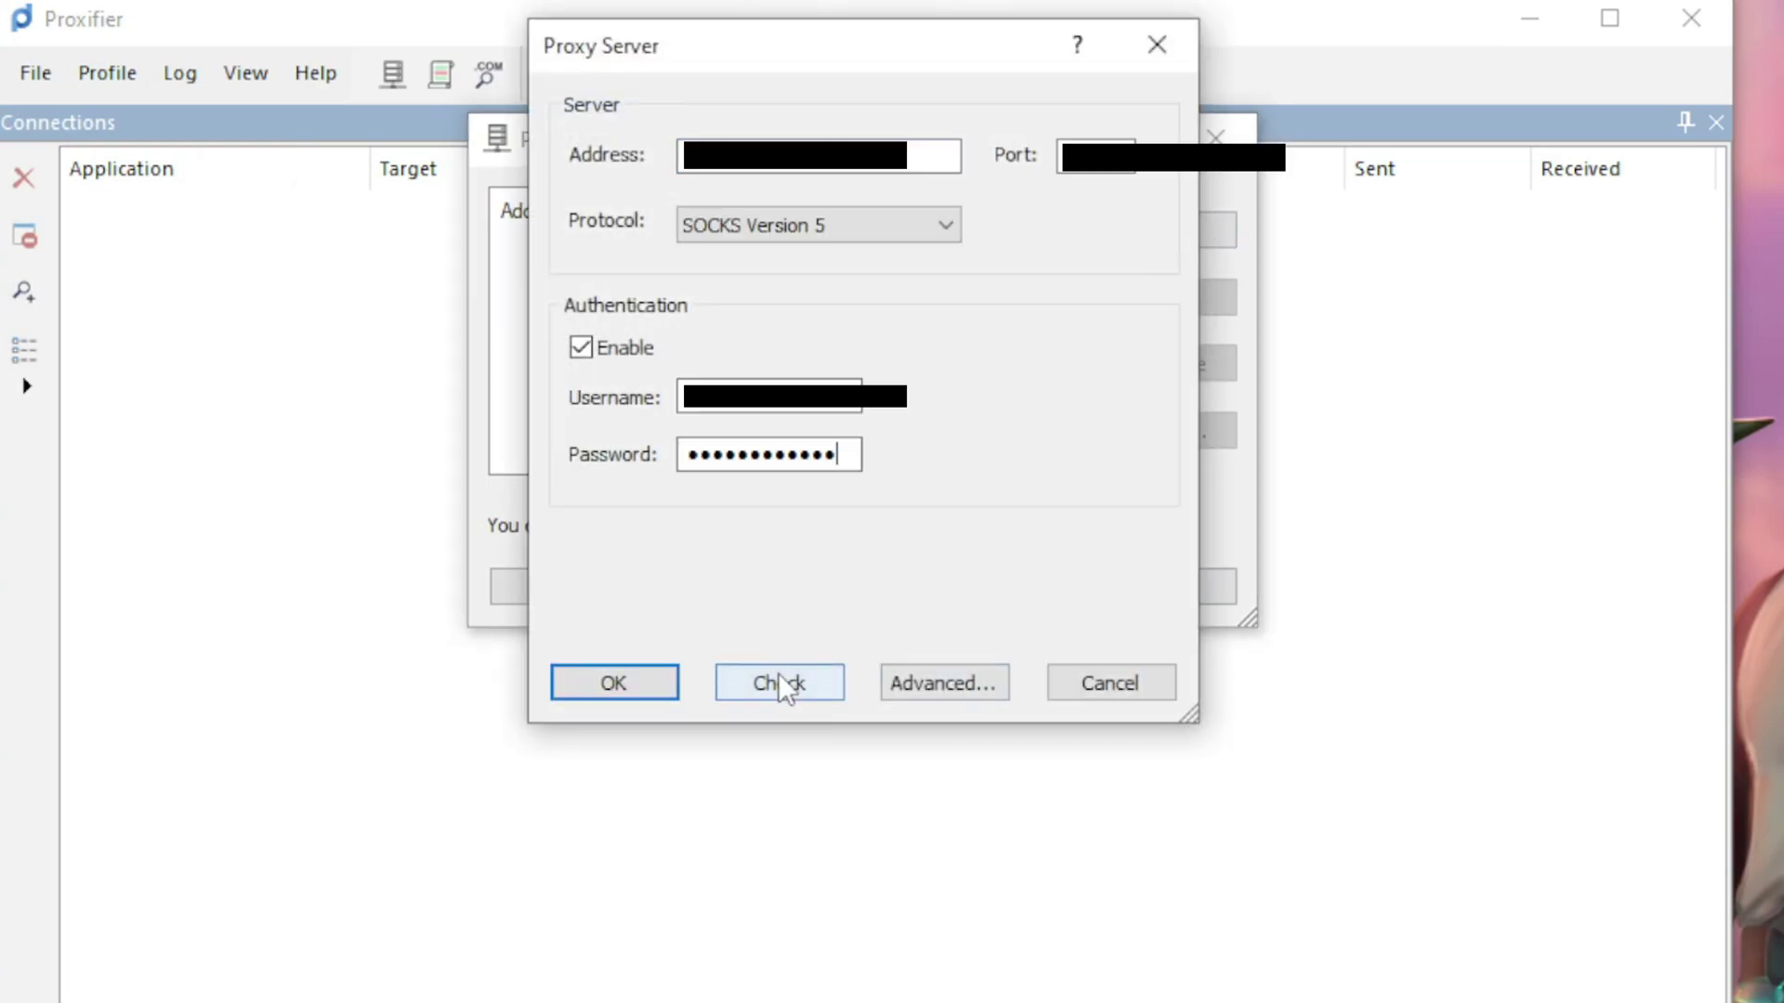
Check the authenticated SOCKS5 proxy, save it, and decline making it the default
{"action": "left_click", "coordinate": [781, 684]}
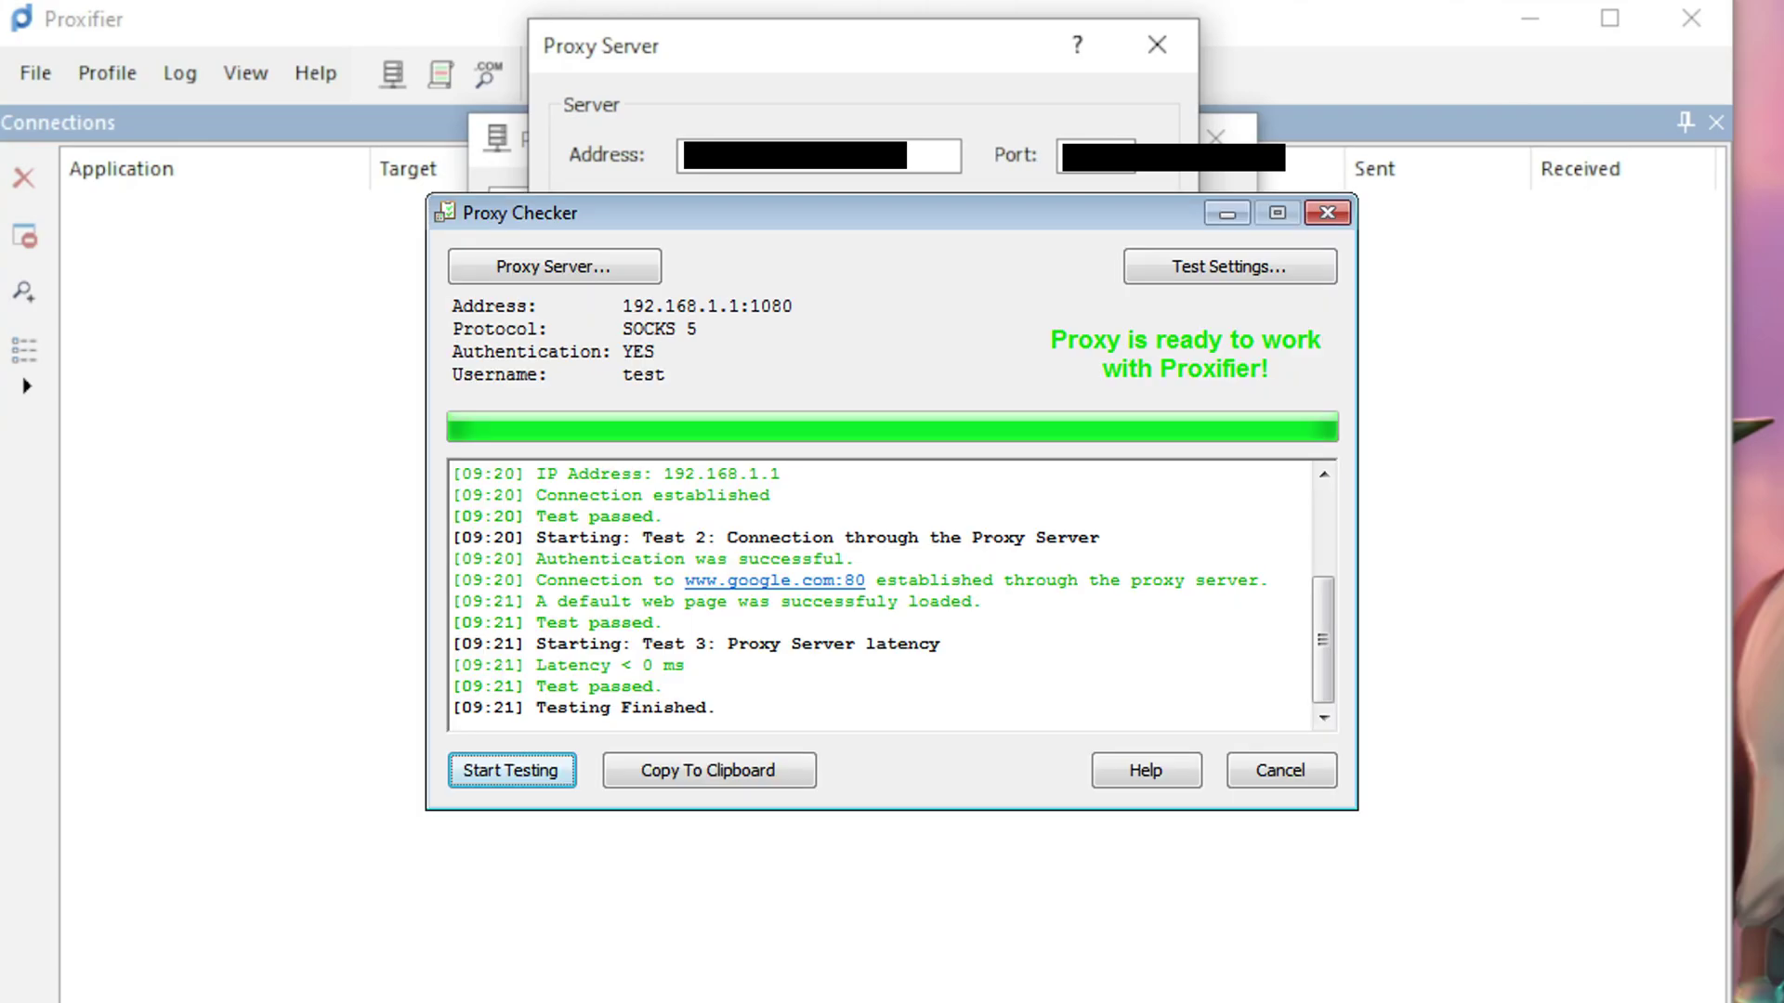
{"action": "key", "text": "Escape"}
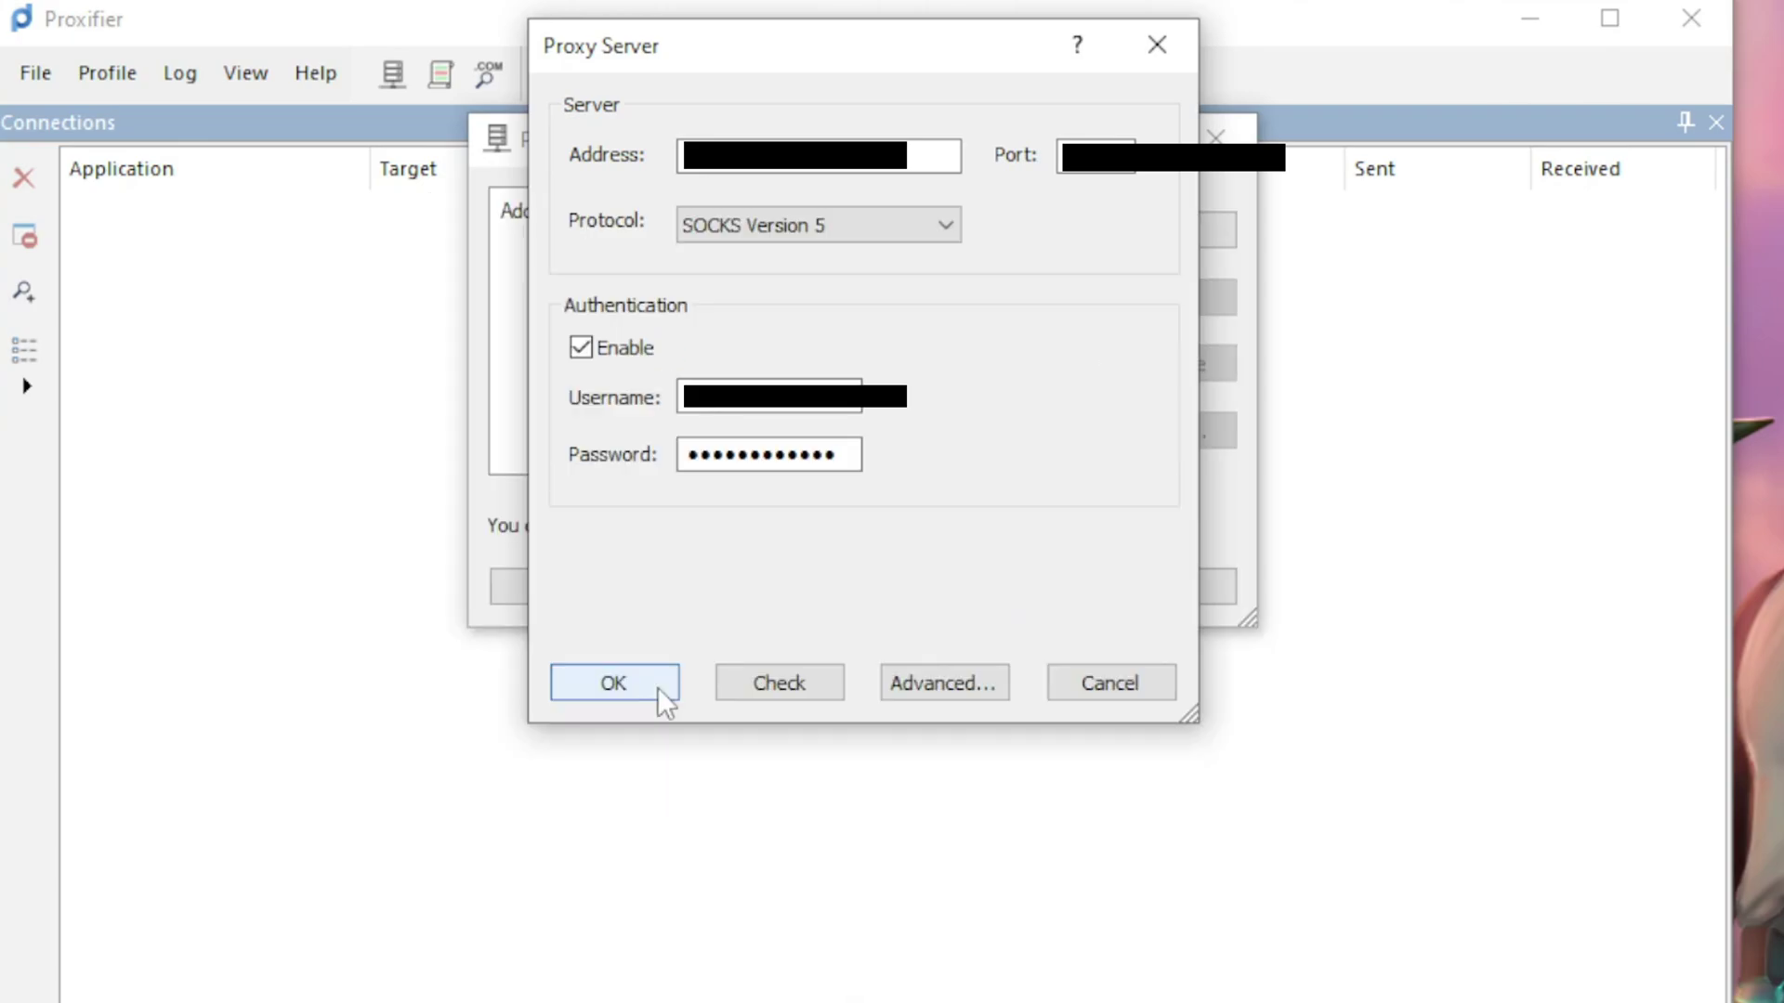
{"action": "left_click", "coordinate": [656, 688]}
{"action": "key", "text": "Return"}
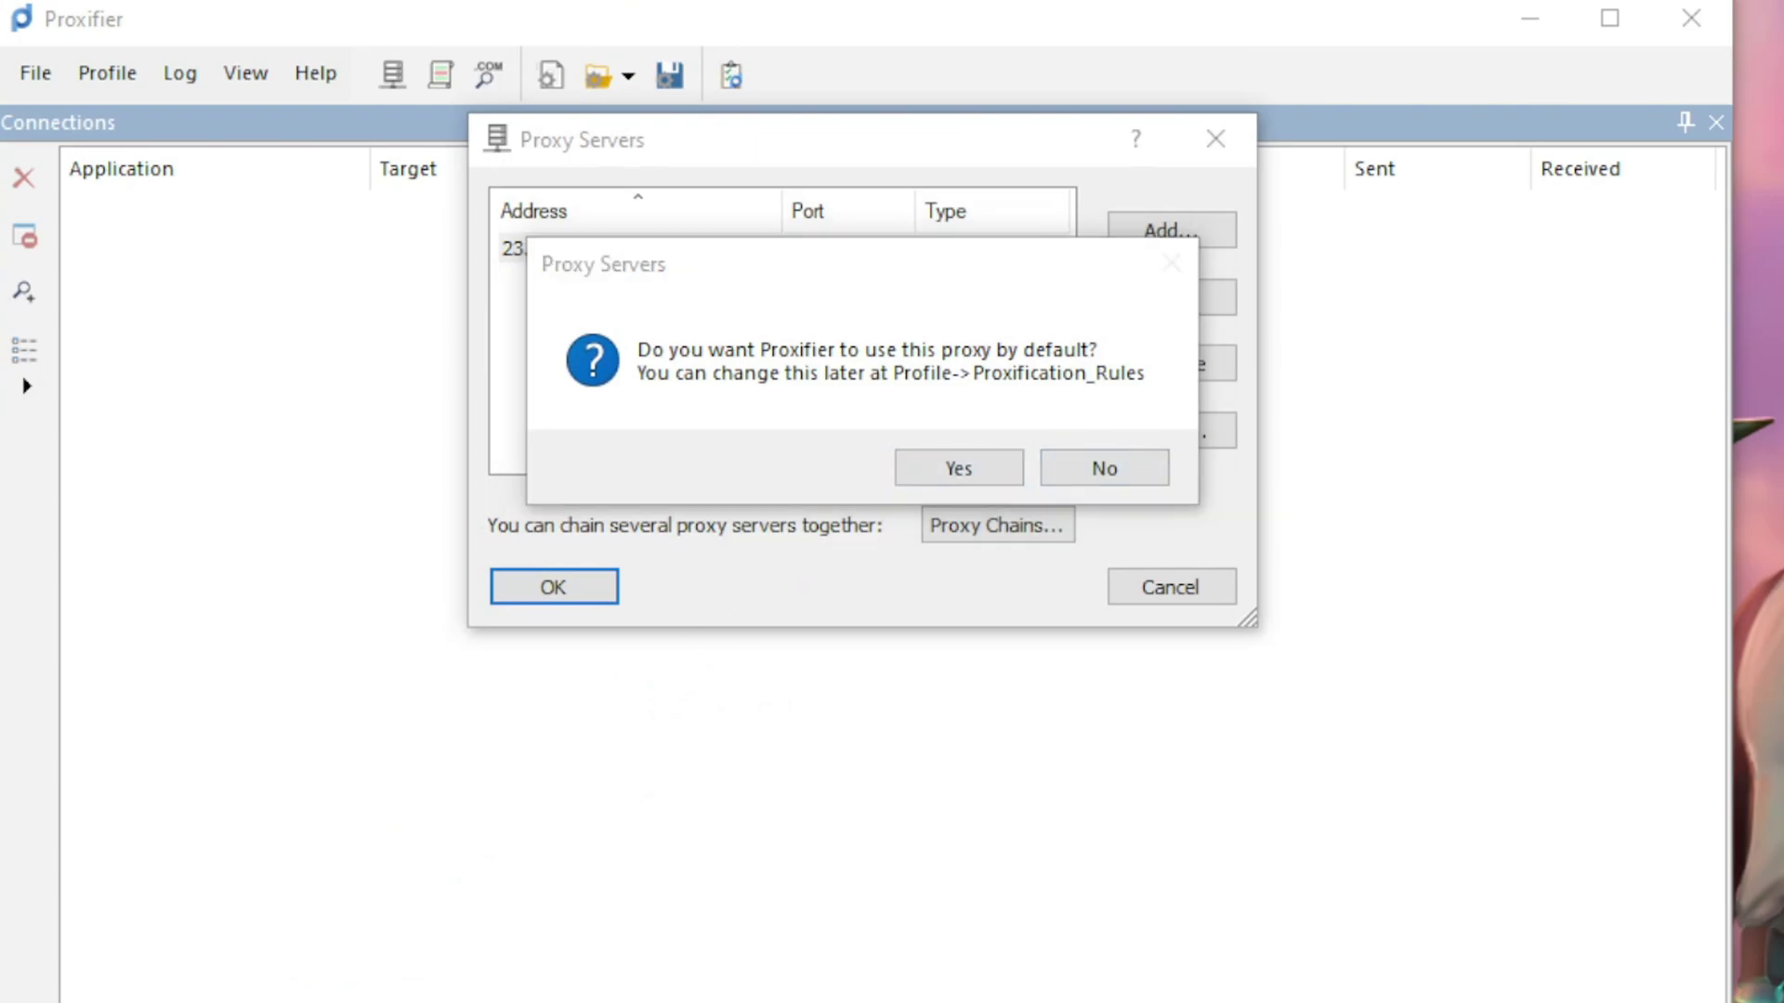
{"action": "left_click", "coordinate": [1154, 483]}
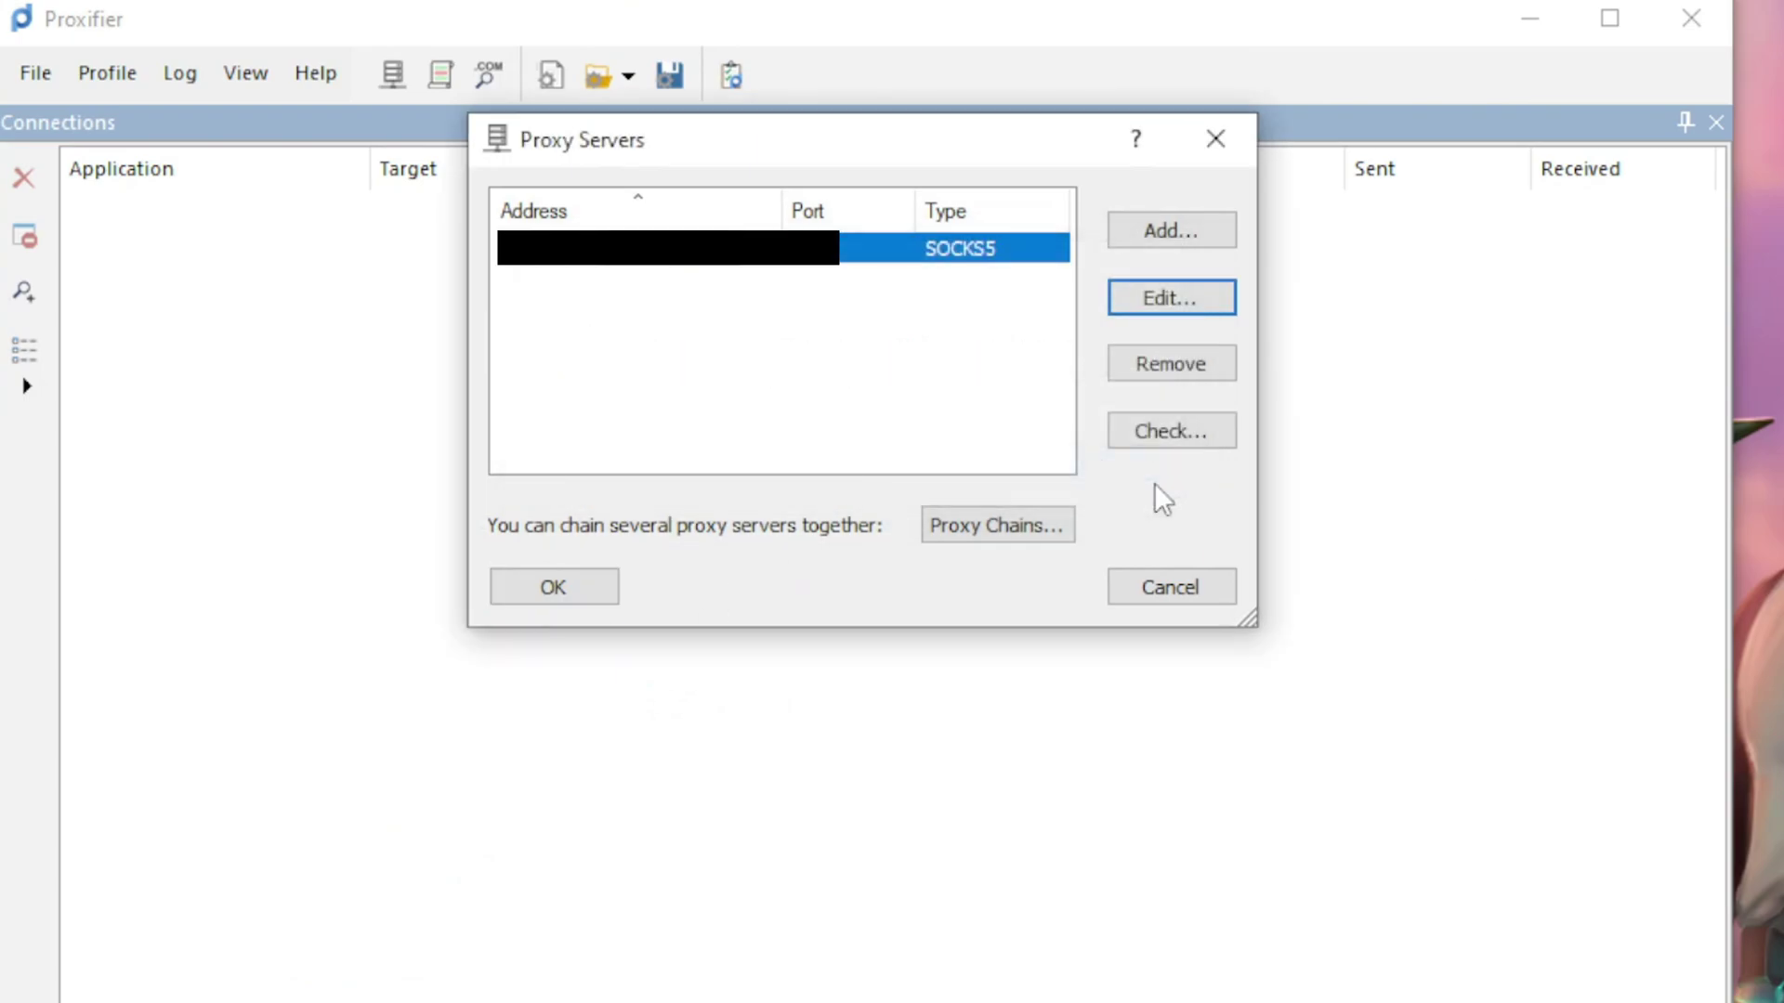
Open Proxification Rules and add a new rule named Herblore
{"action": "left_click", "coordinate": [548, 587]}
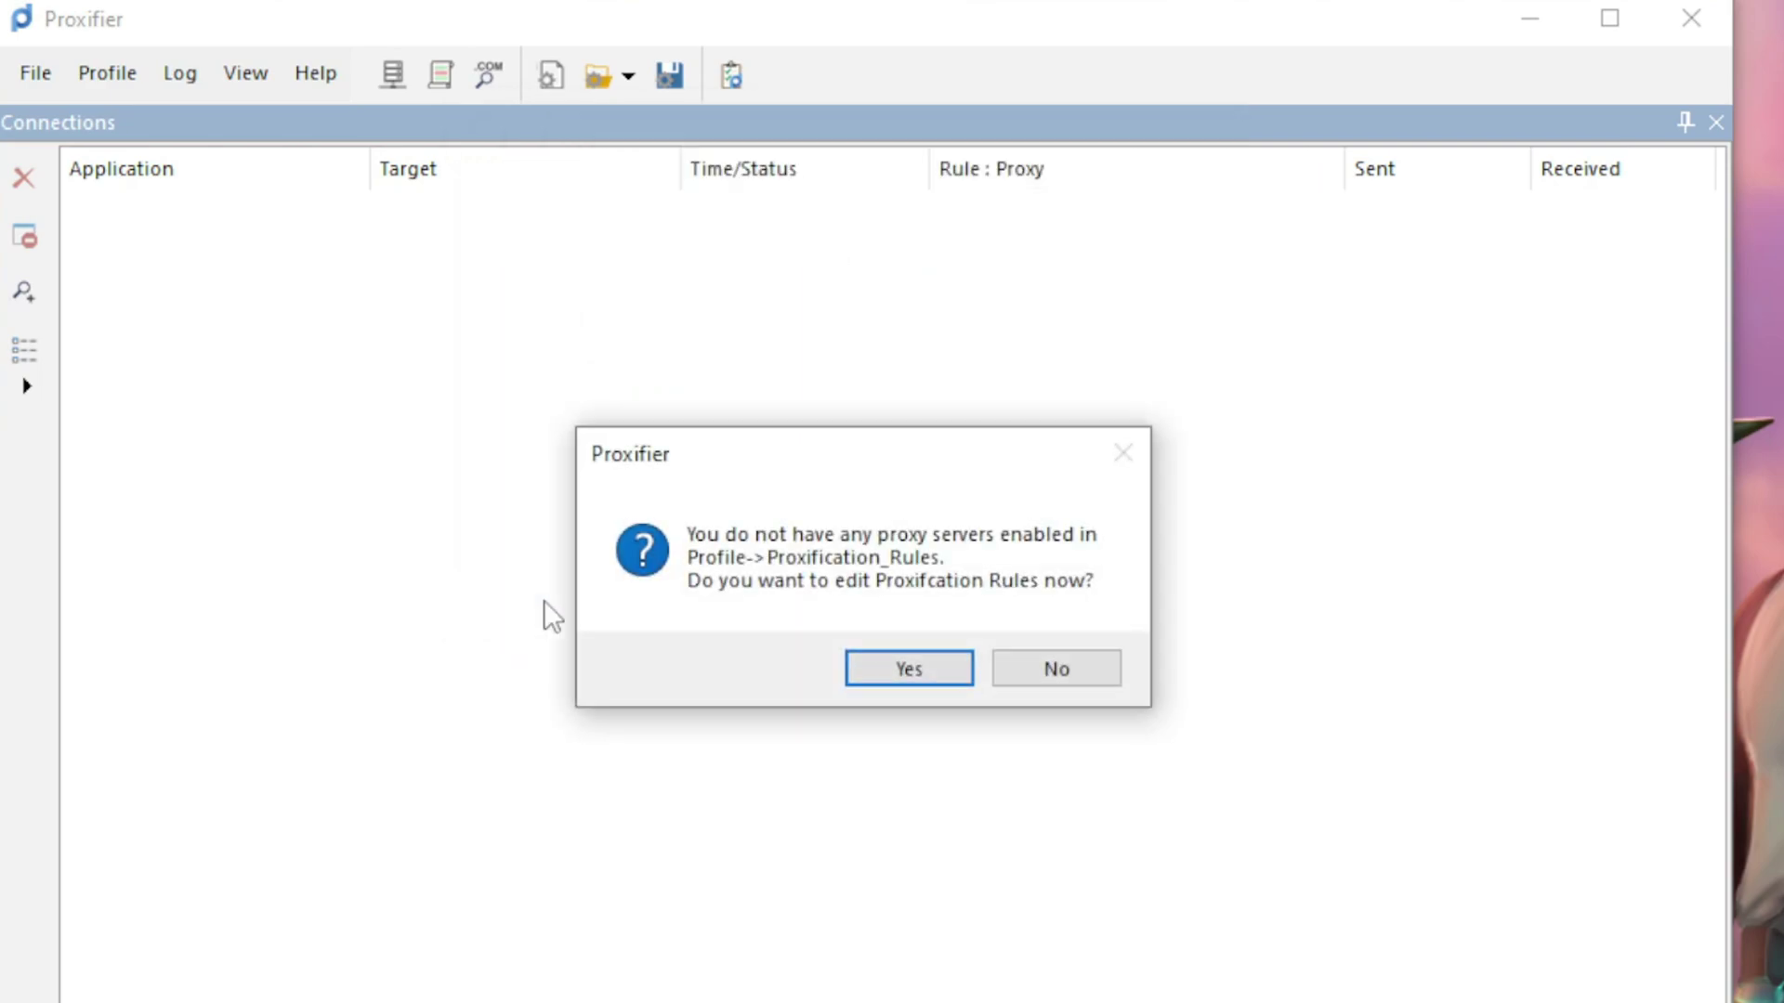
{"action": "key", "text": "Return"}
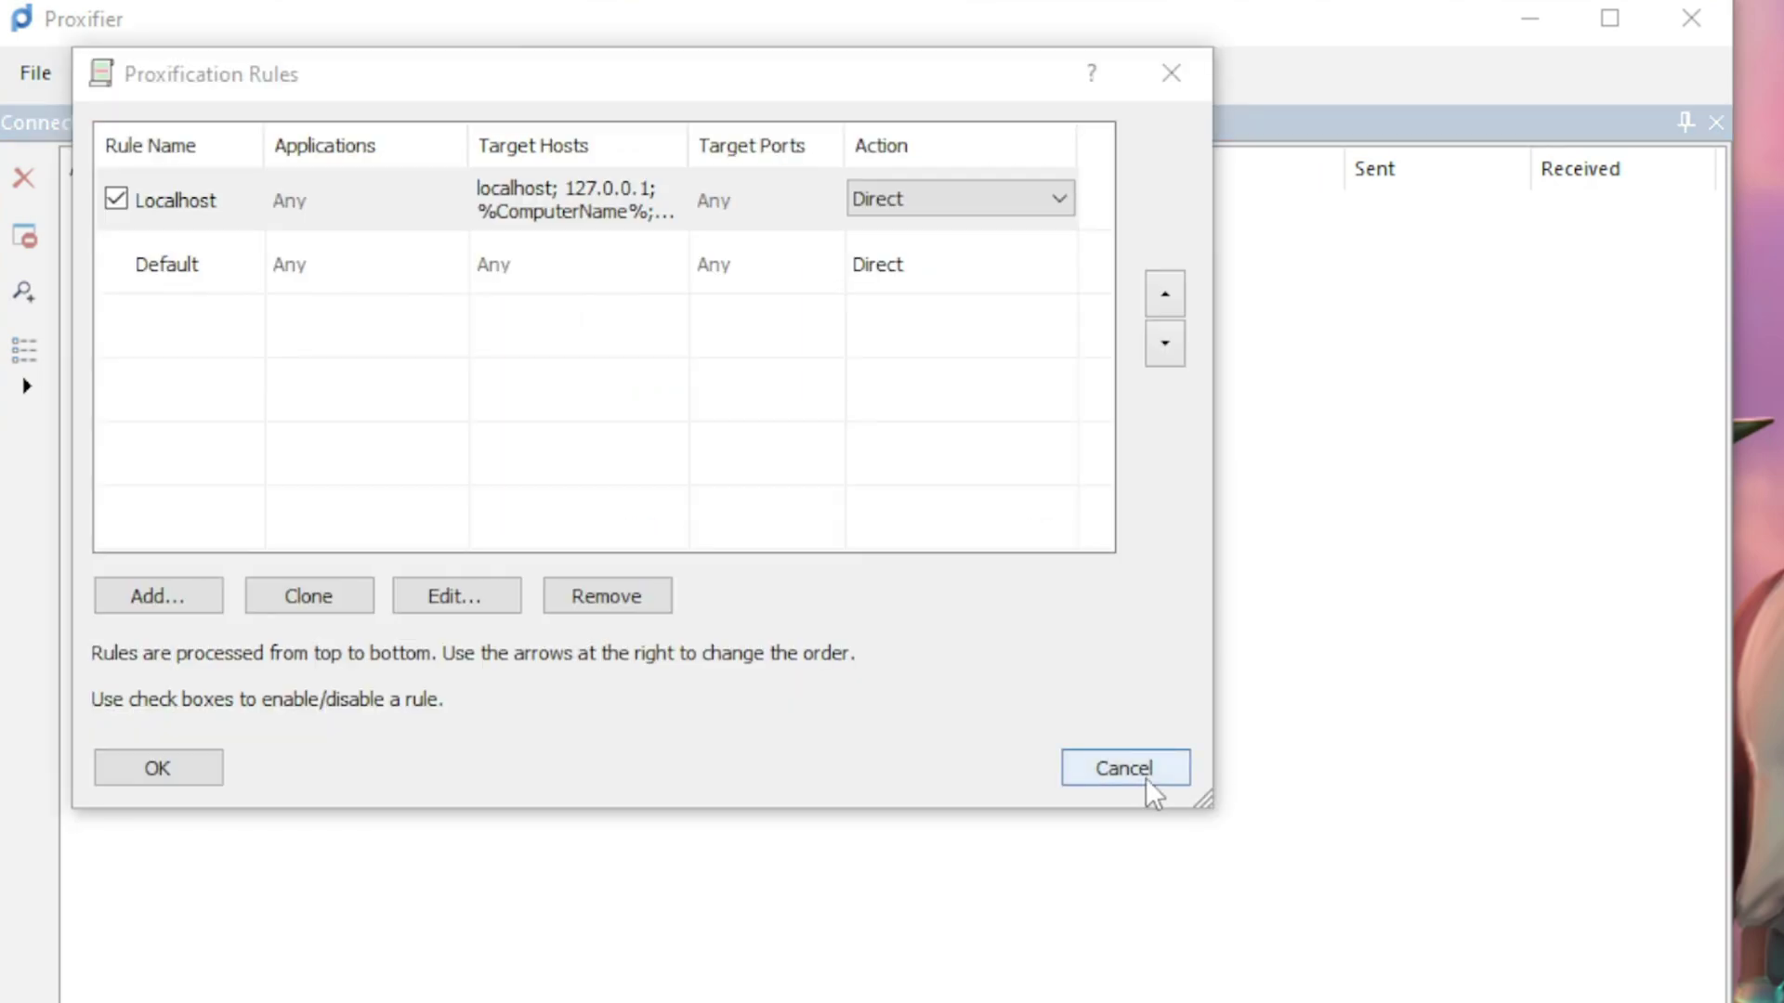
{"action": "left_click", "coordinate": [158, 596]}
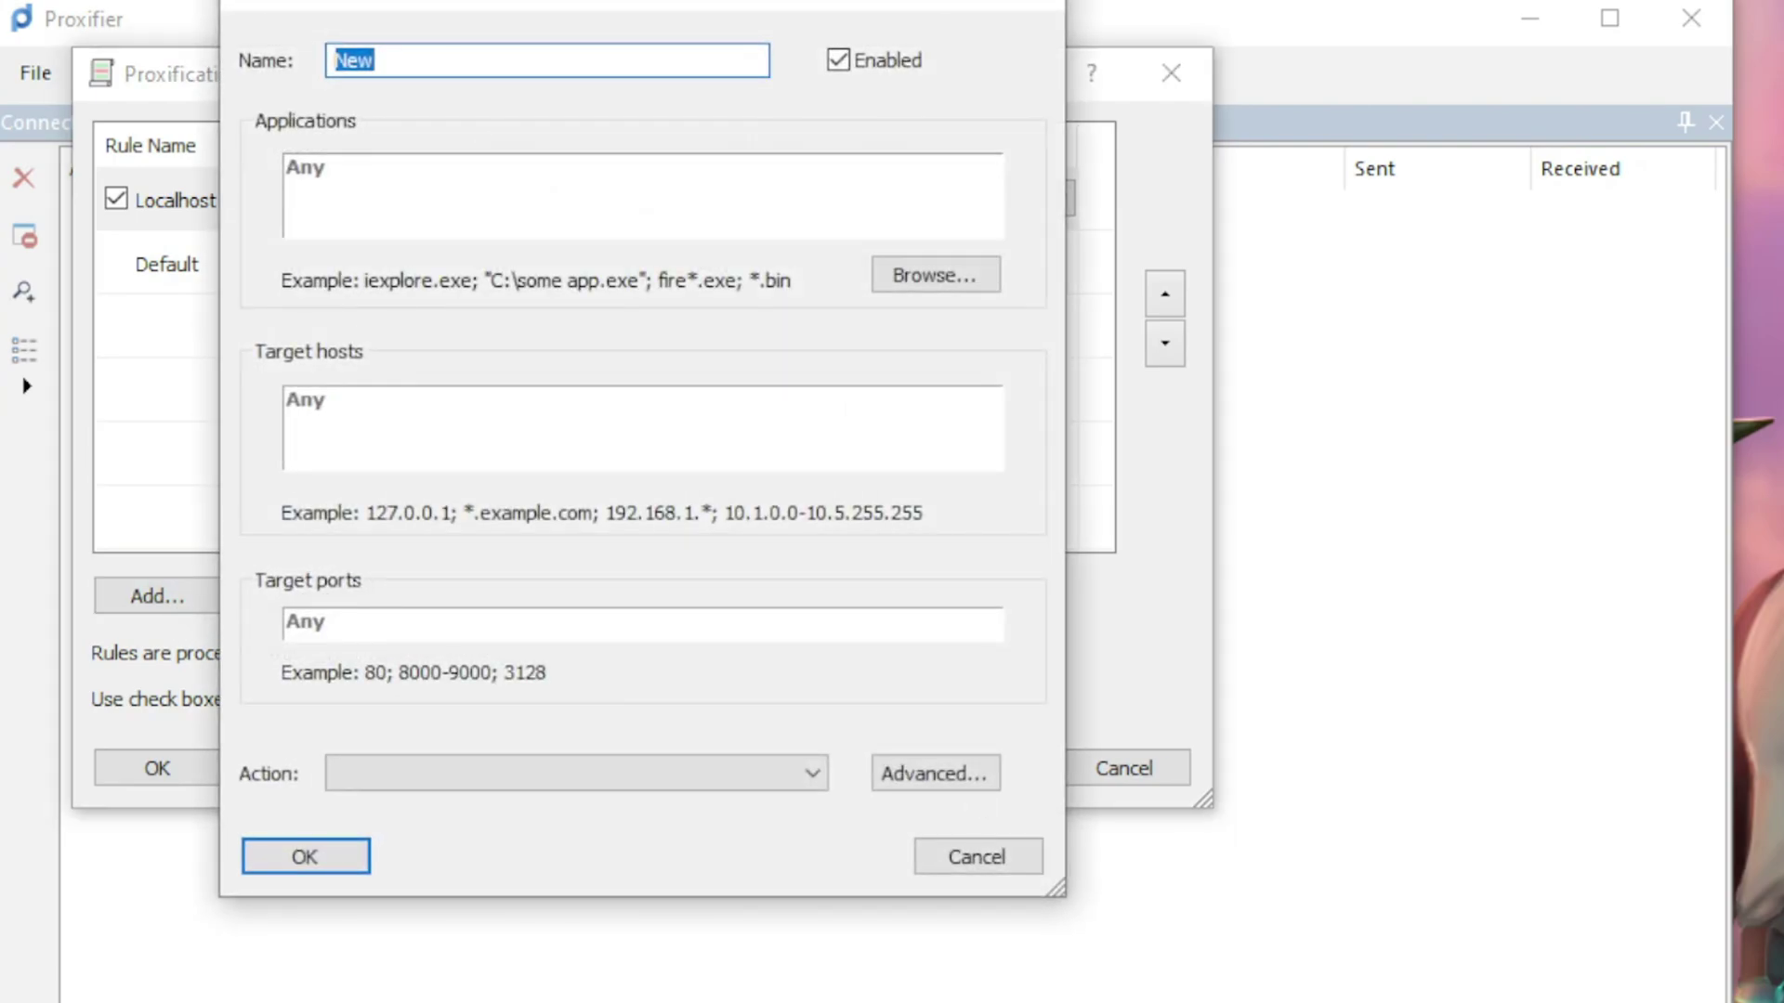
{"action": "type", "text": "G"}
{"action": "key", "text": "ctrl+a"}
{"action": "type", "text": "Herblore"}
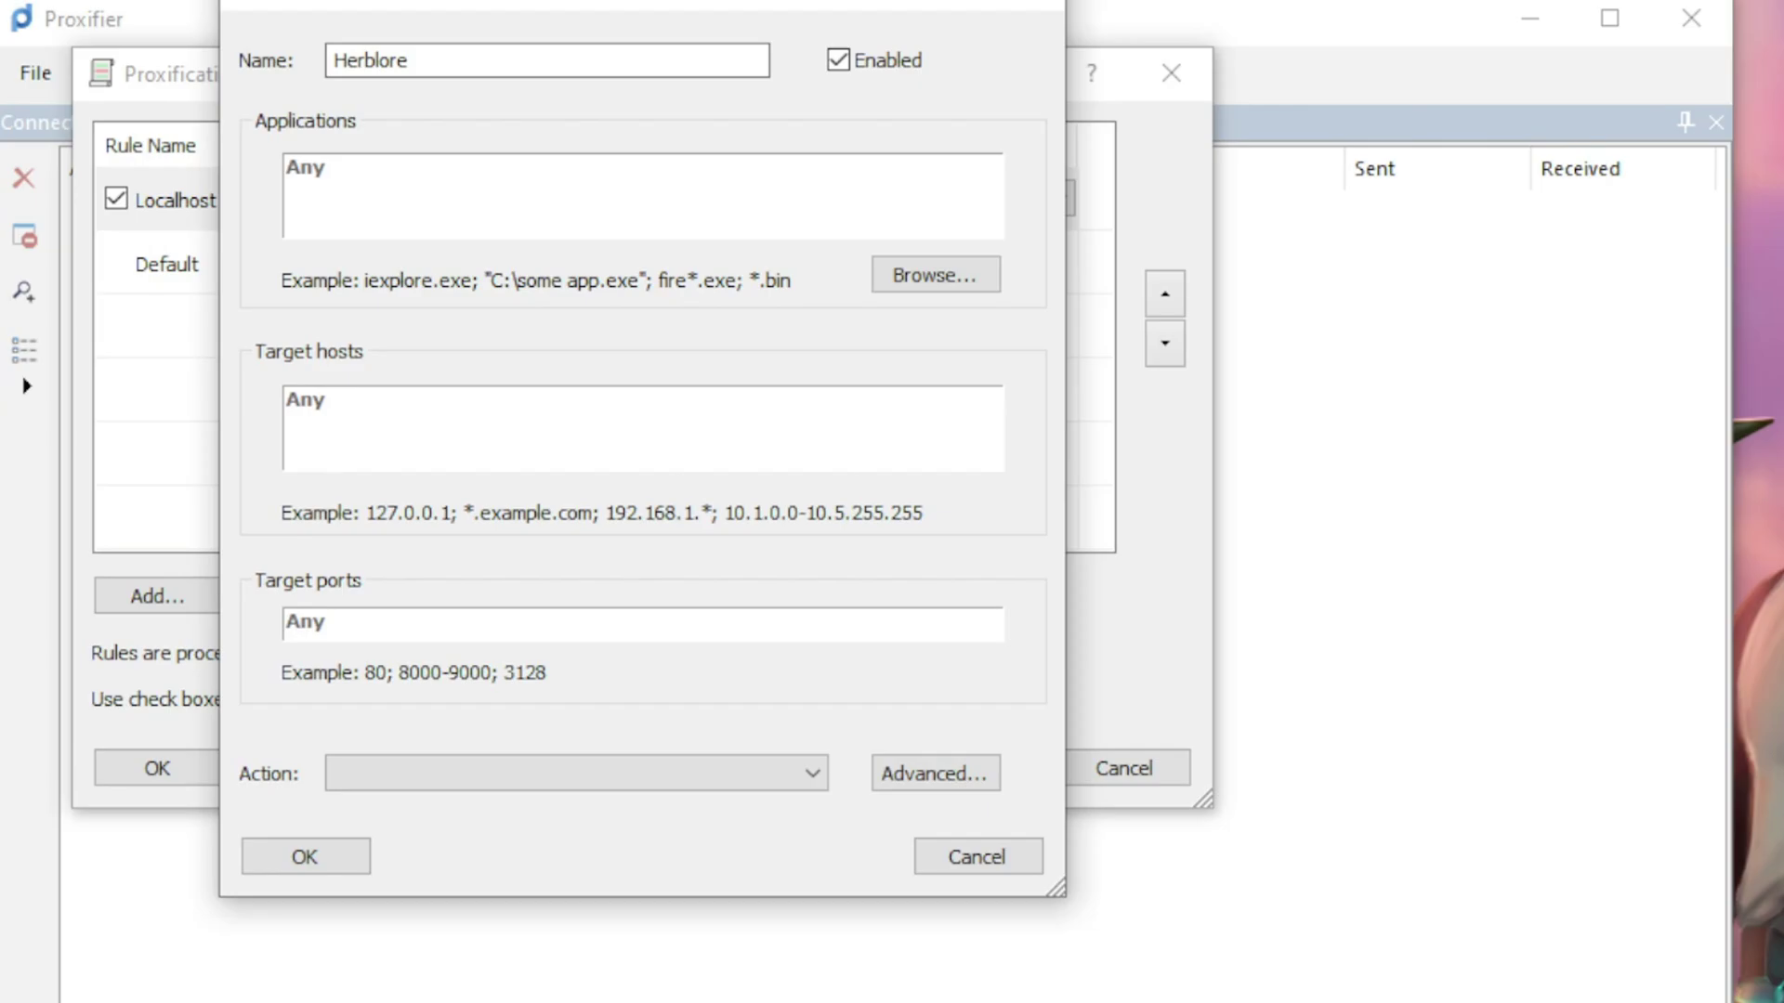
{"action": "left_click", "coordinate": [641, 427]}
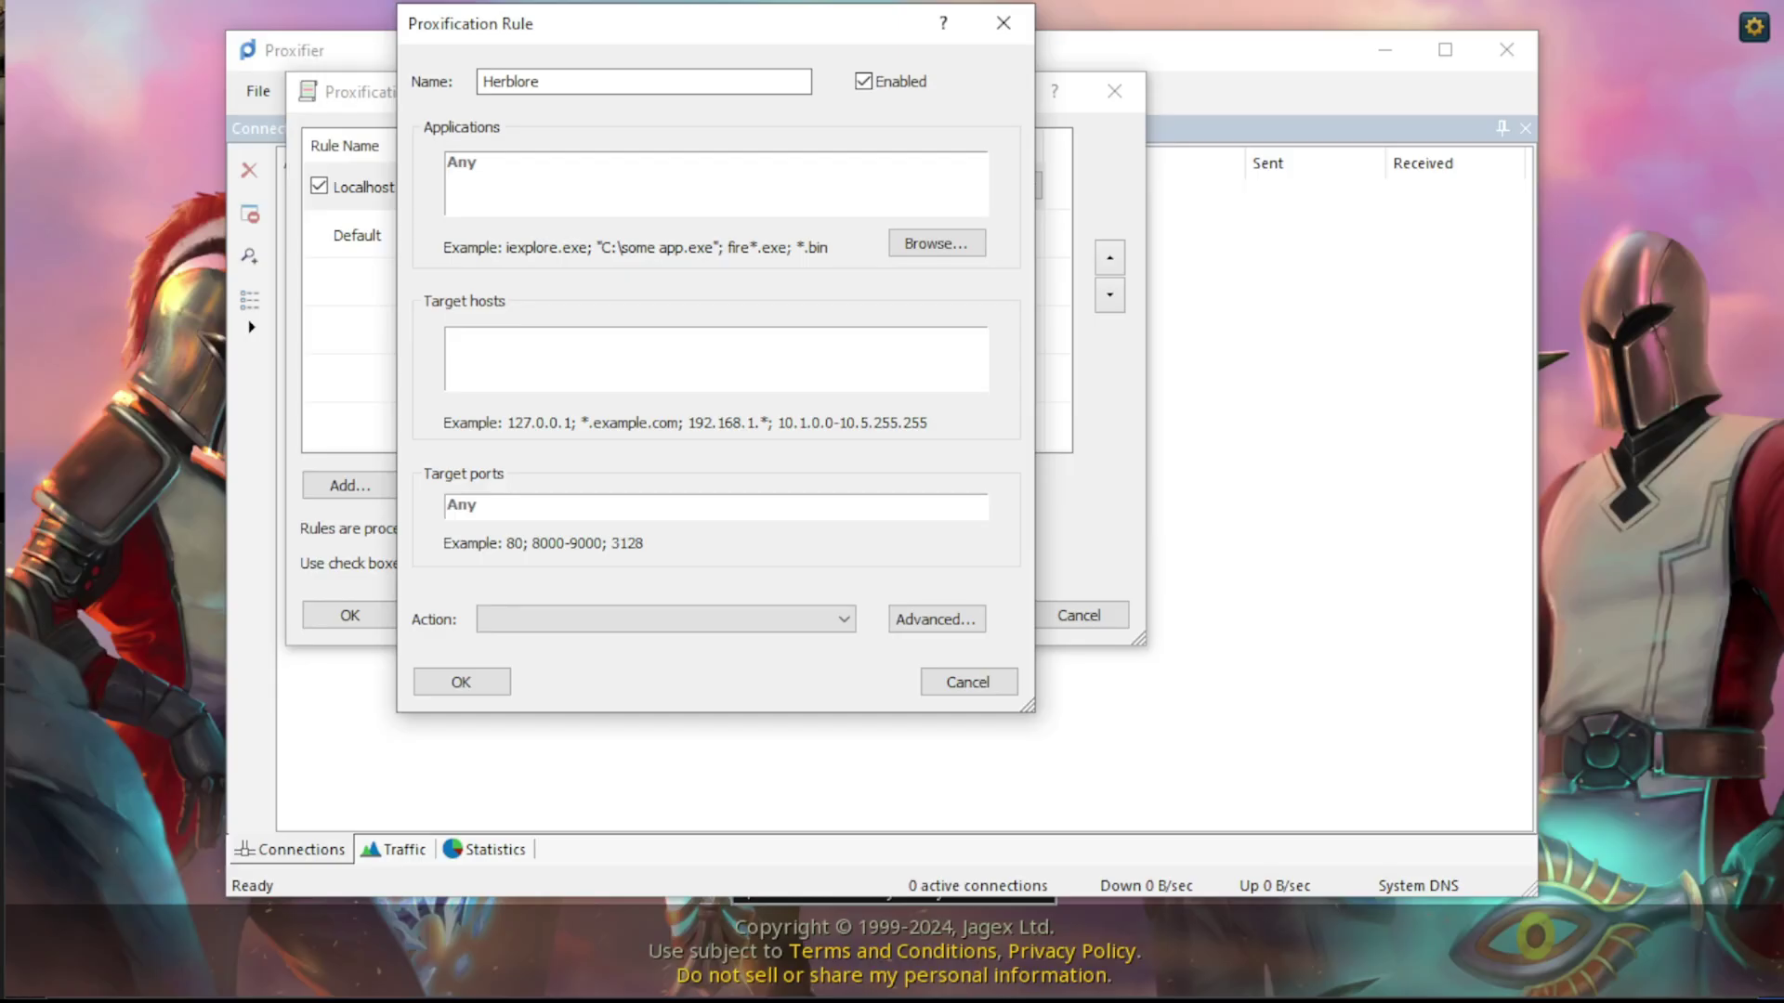
Set the Herblore rule to application pid=21332 with action Proxy SOCKS5, and save it
{"action": "left_click_drag", "start_coordinate": [1105, 1001], "coordinate": [1073, 627]}
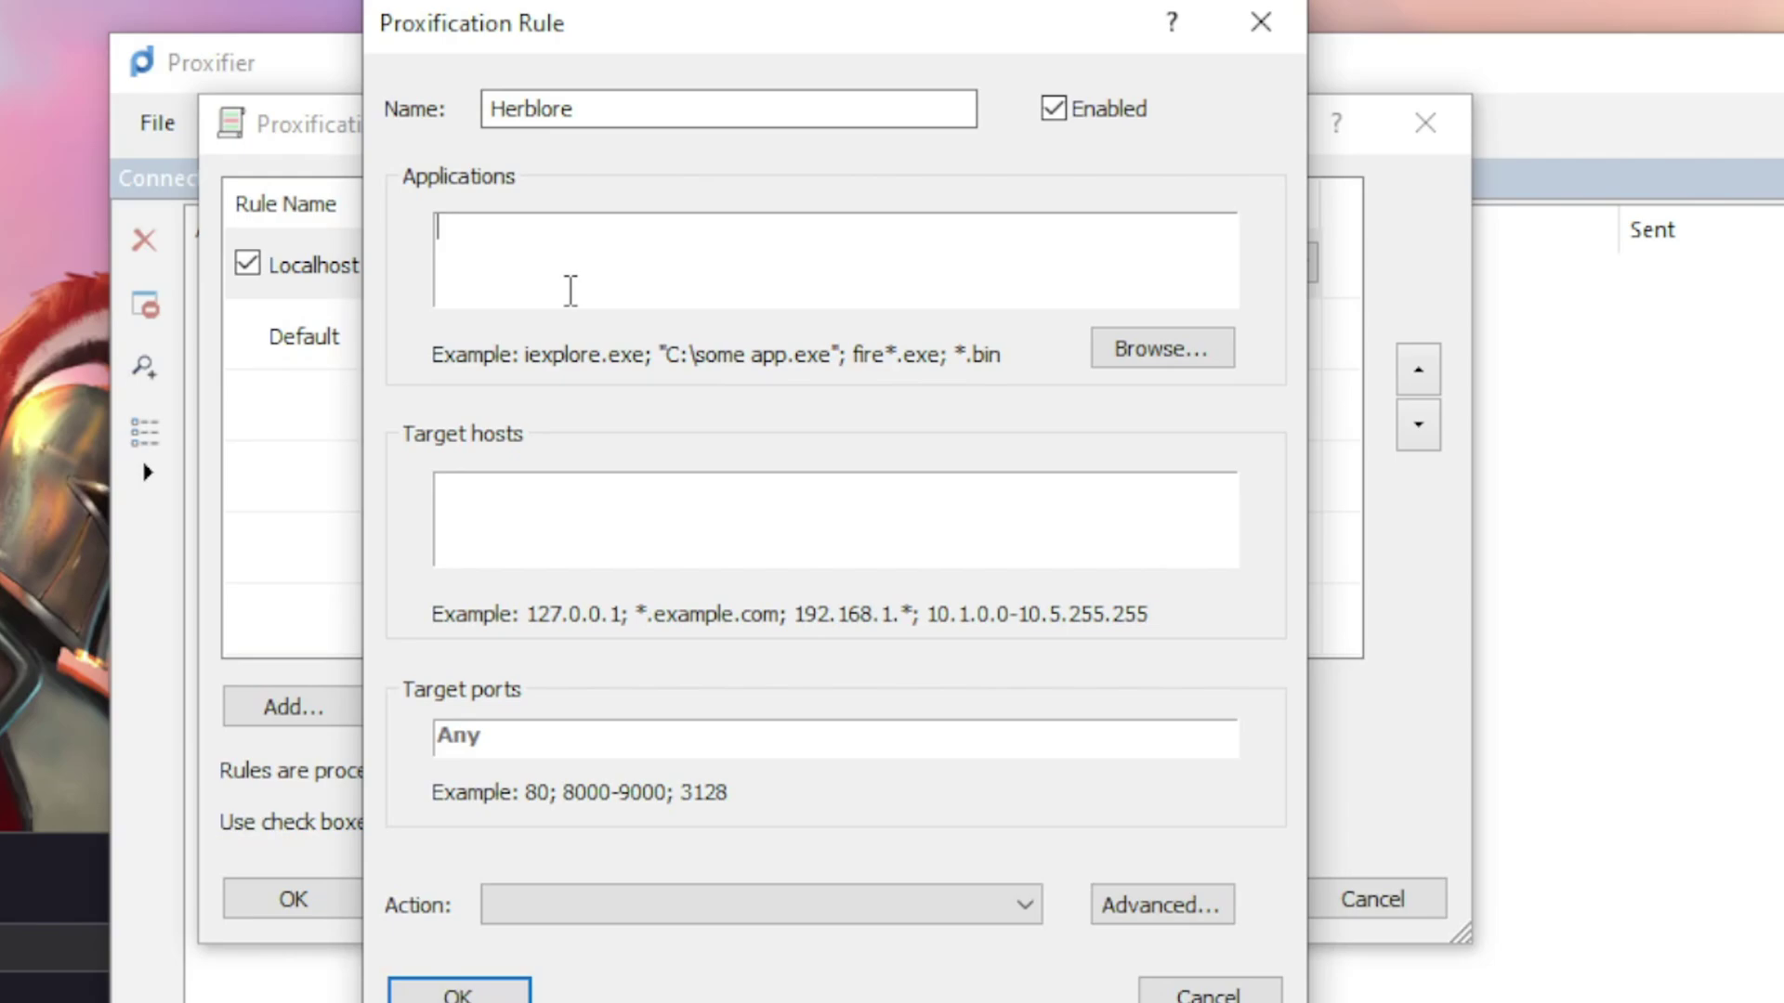
{"action": "type", "text": "pid=21332;pid=12345"}
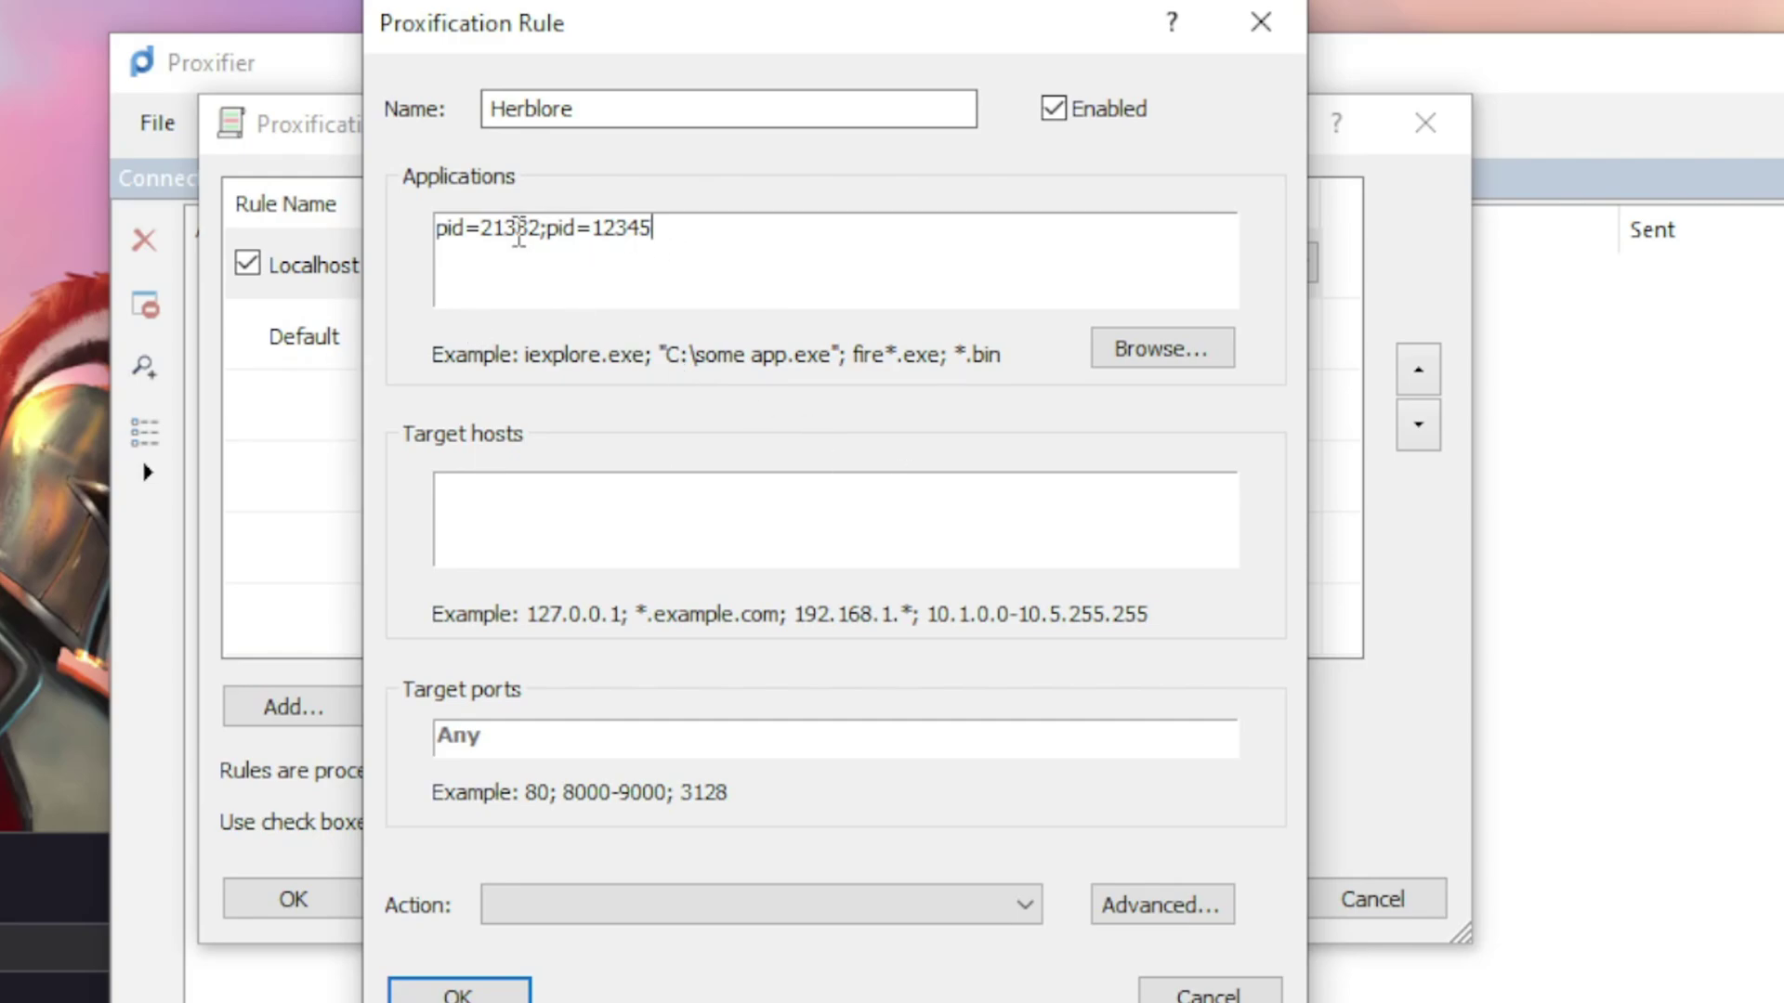
{"action": "left_click_drag", "start_coordinate": [546, 230], "coordinate": [1187, 270]}
{"action": "key", "text": "BackSpace"}
{"action": "key", "text": "BackSpace"}
{"action": "left_click", "coordinate": [818, 904]}
{"action": "left_click", "coordinate": [817, 955]}
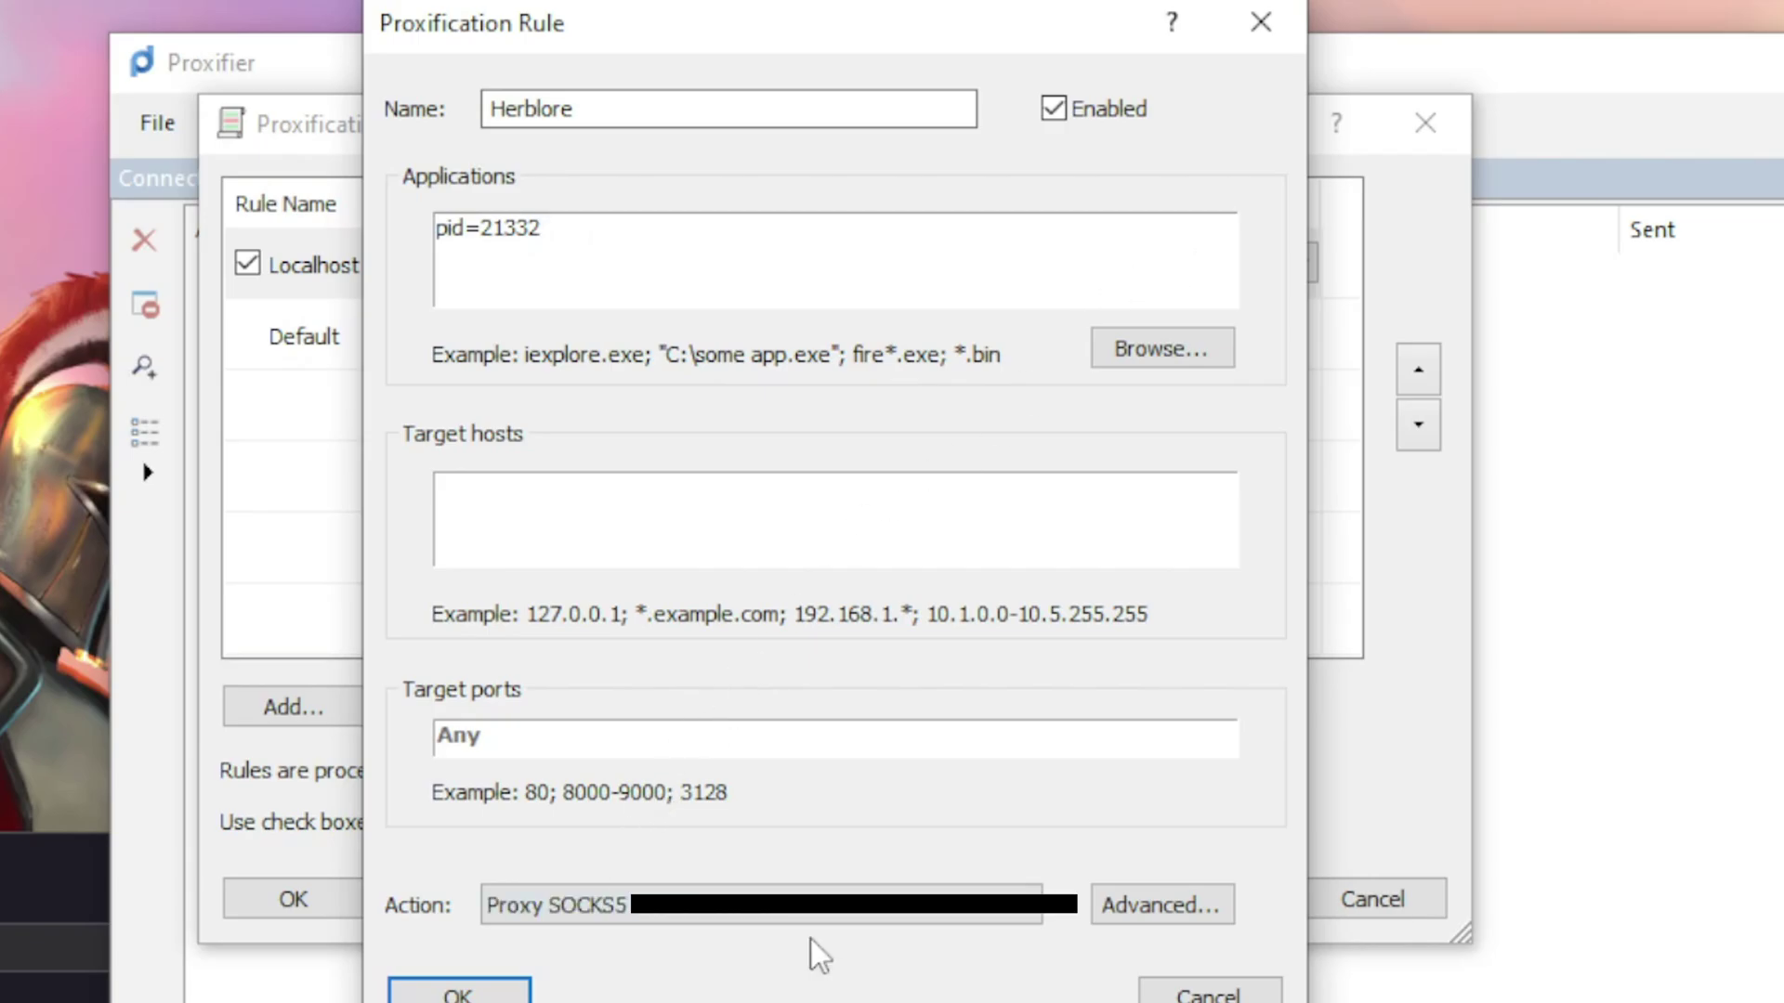
{"action": "left_click", "coordinate": [493, 998]}
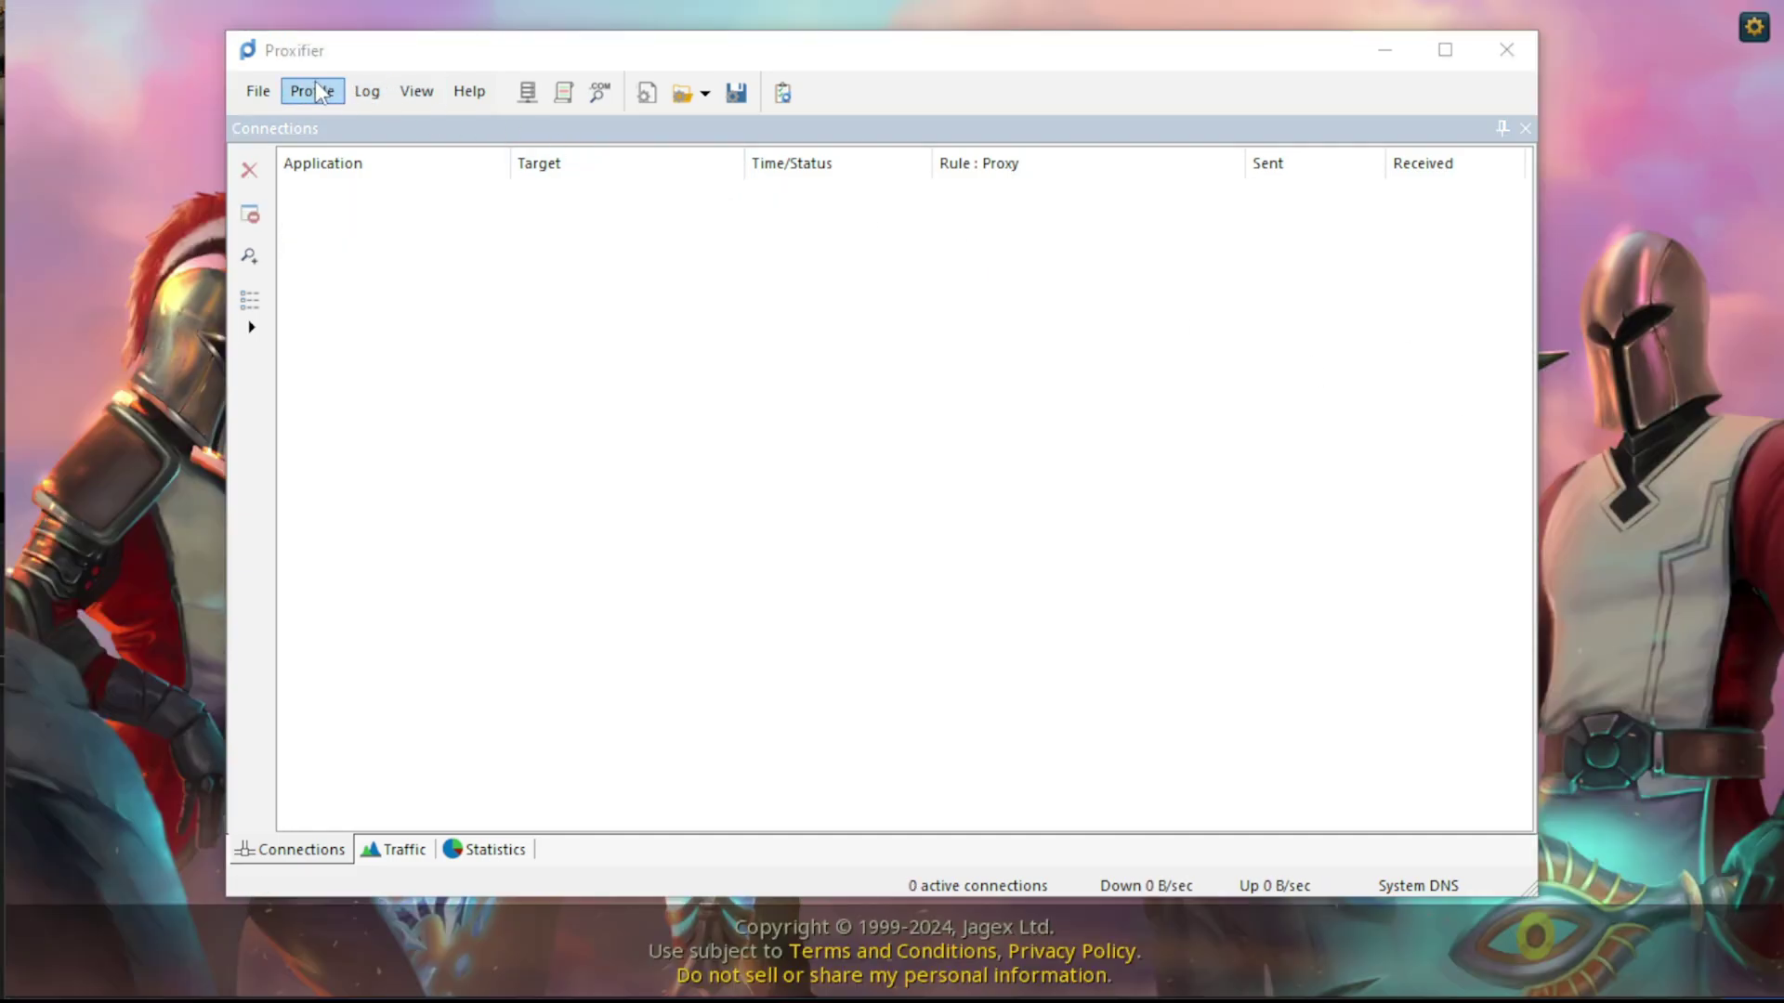
Reopen Proxification Rules and open the Herblore rule to review its settings
{"action": "left_click", "coordinate": [316, 90]}
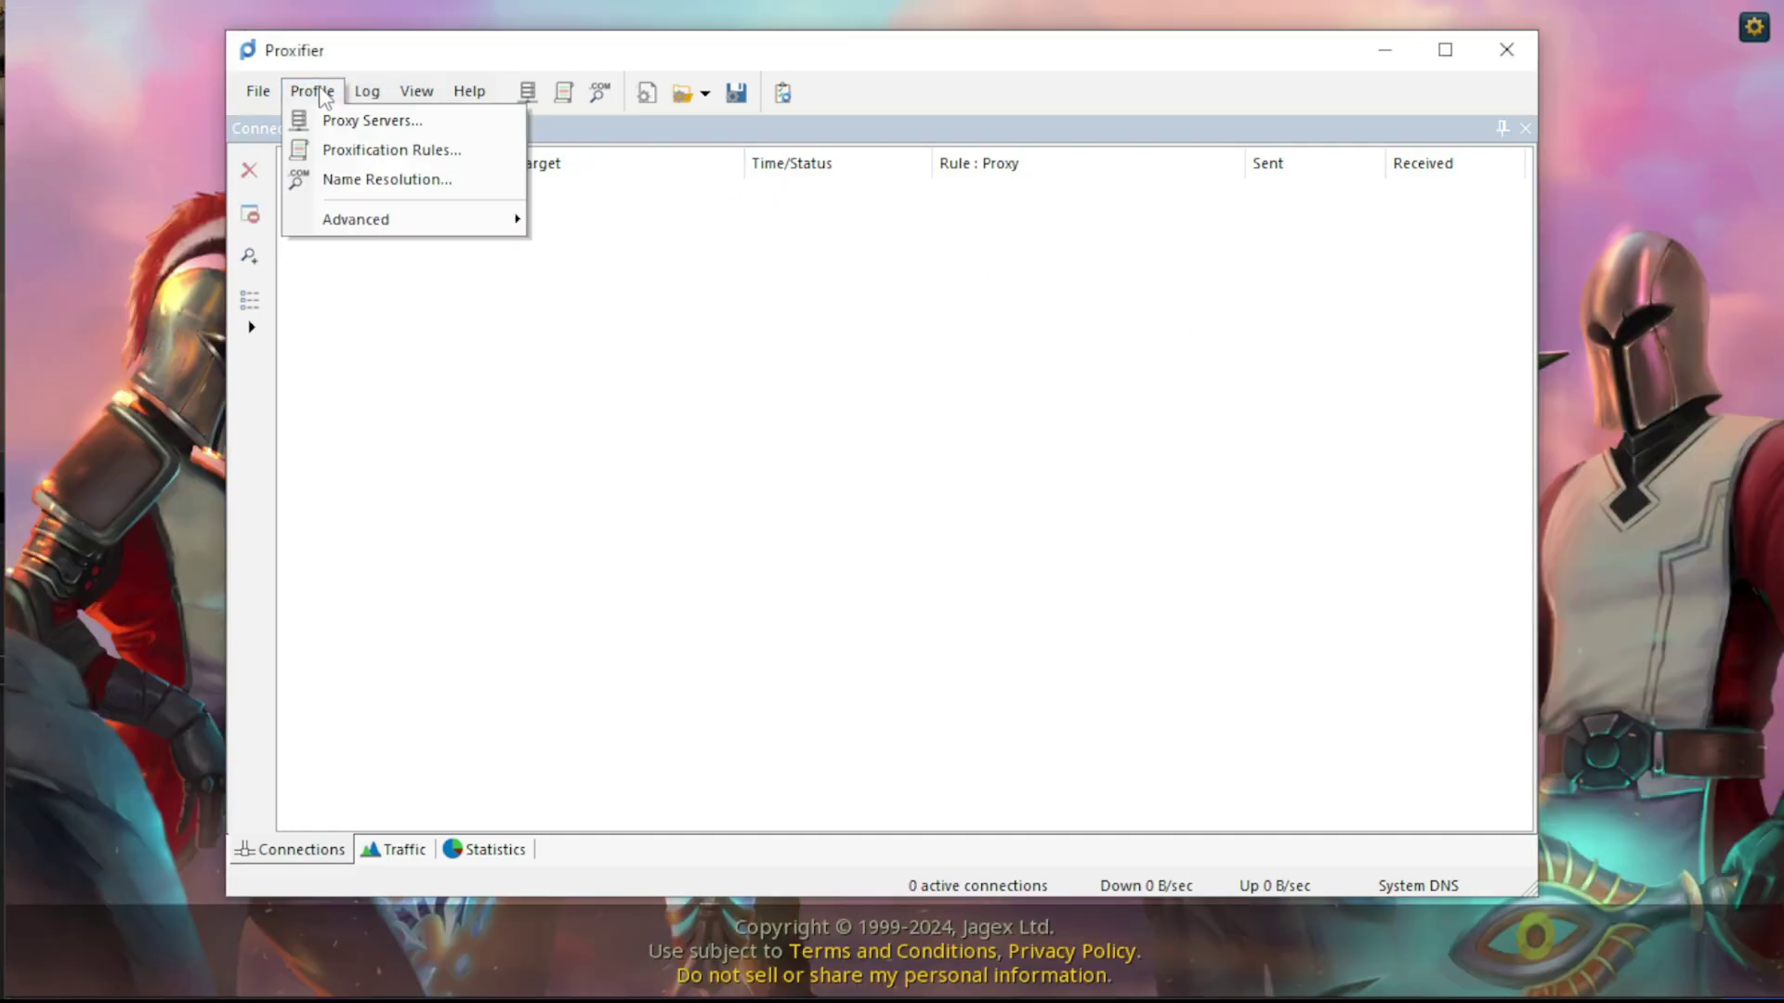
{"action": "left_click", "coordinate": [469, 152]}
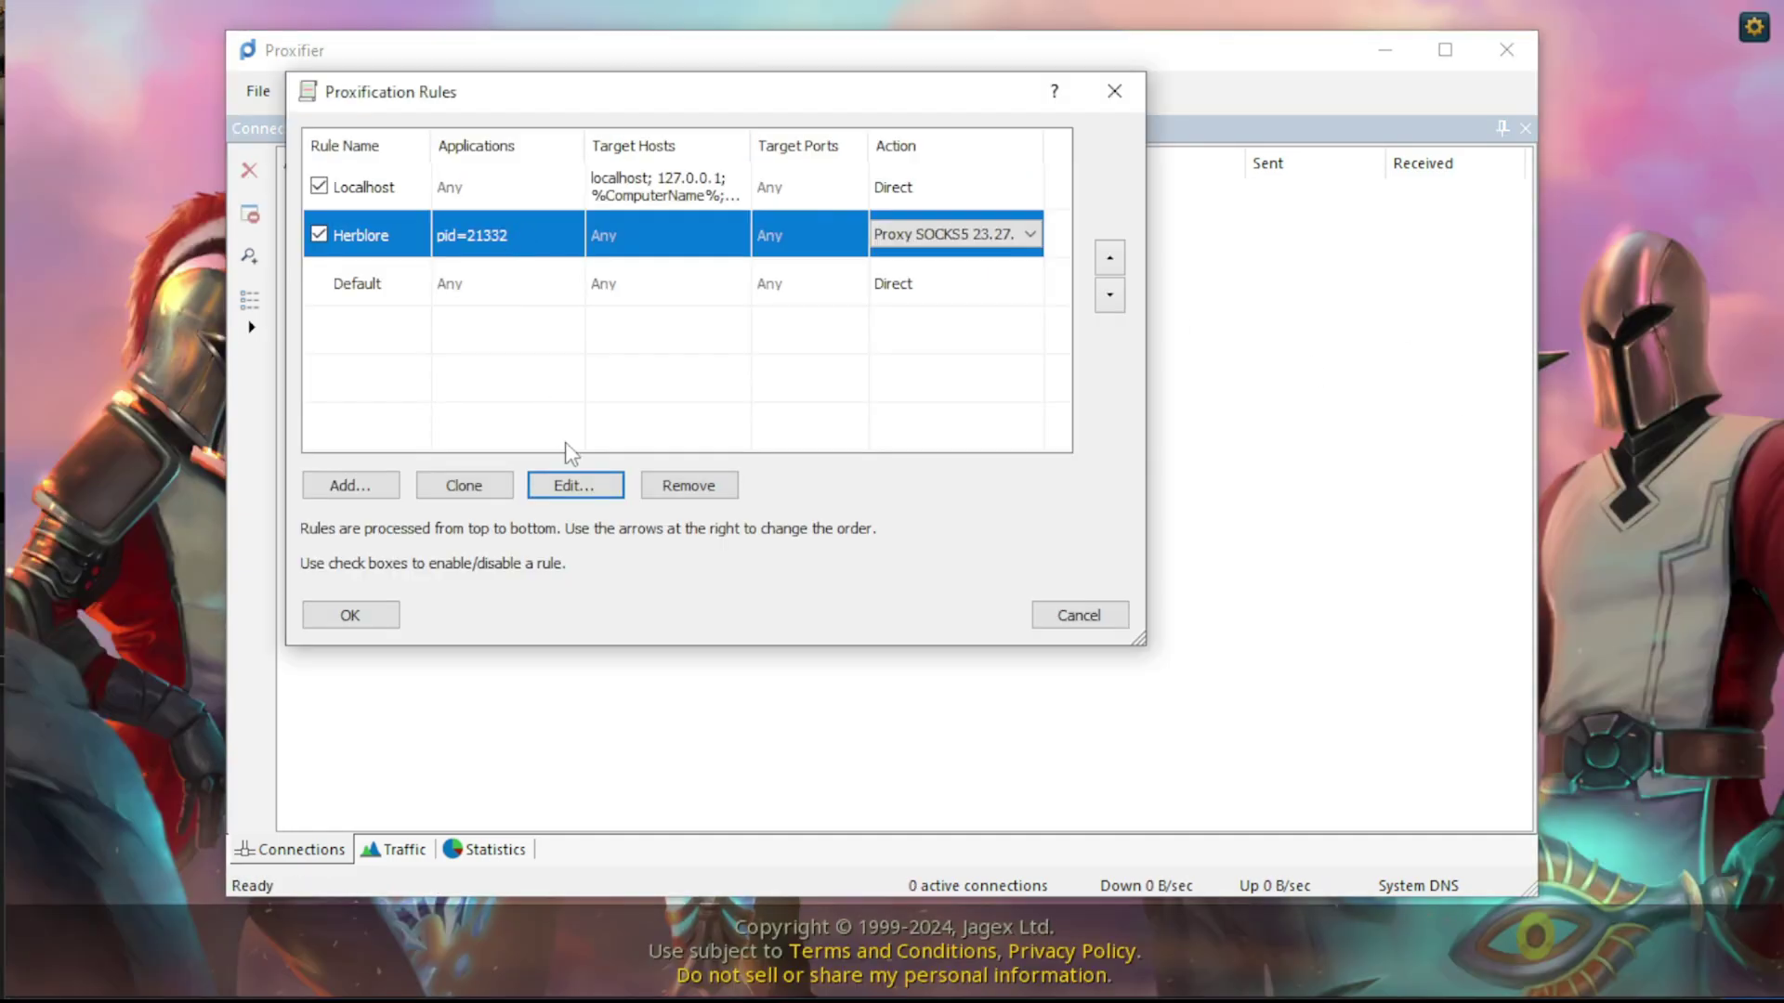
{"action": "left_click", "coordinate": [608, 485]}
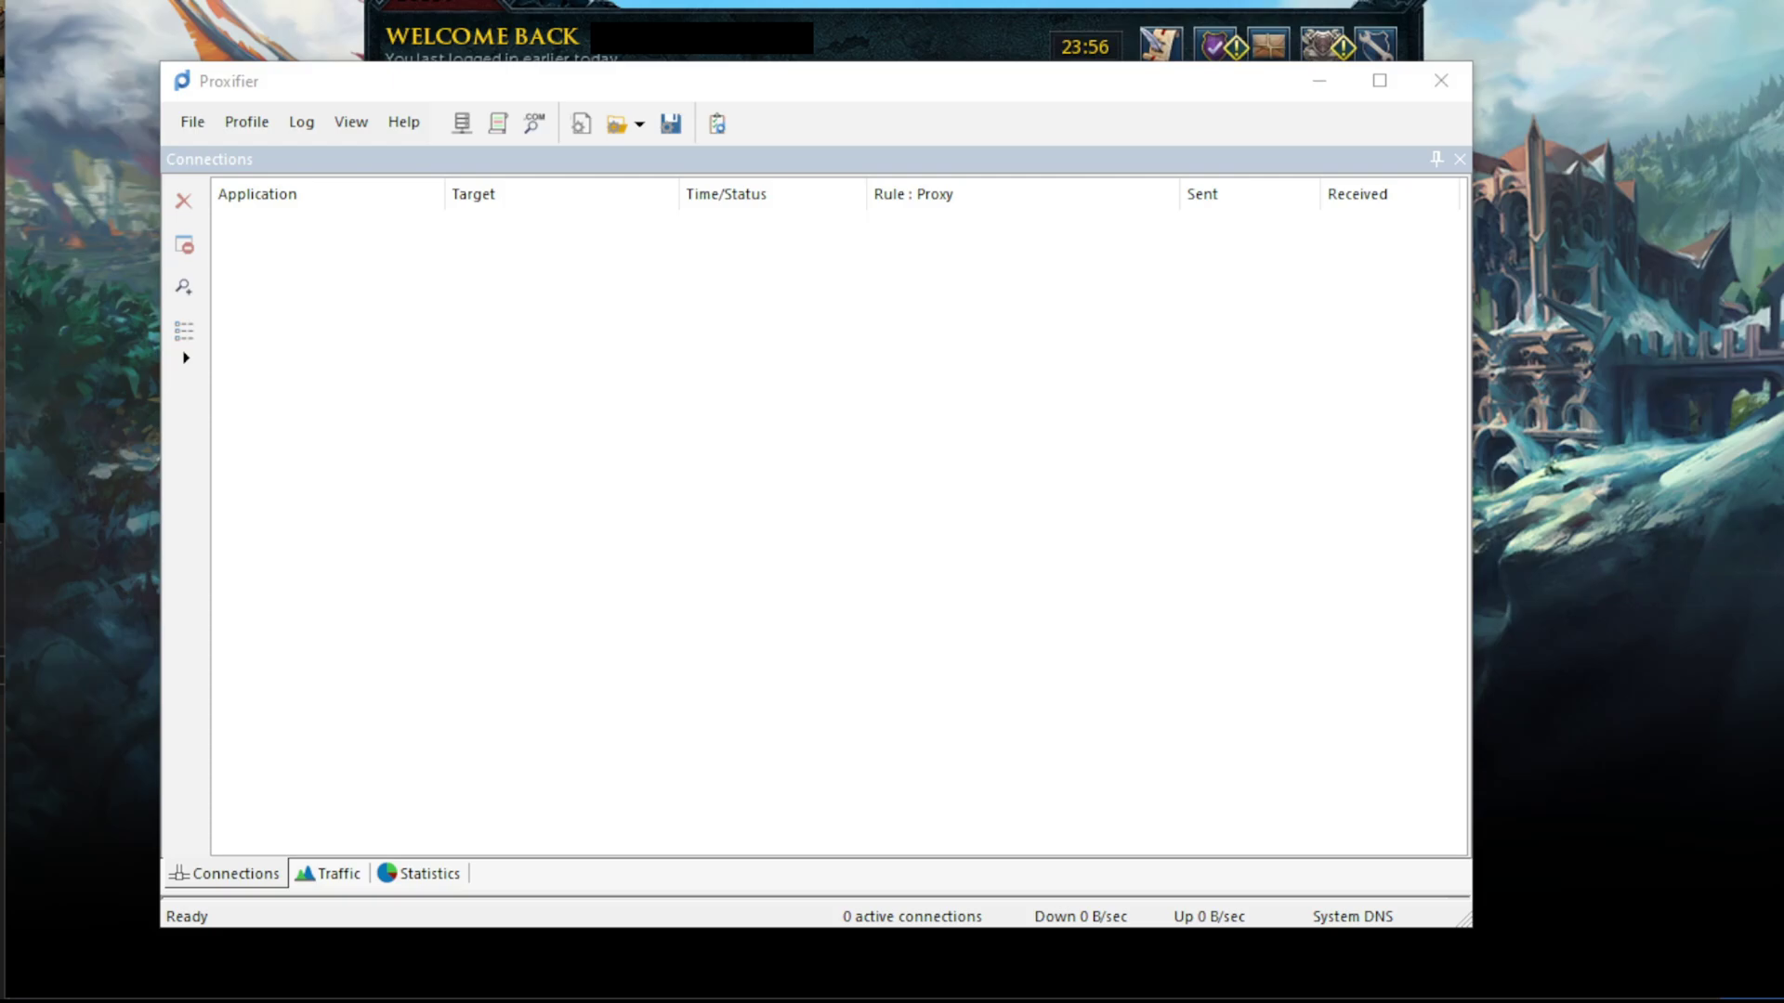
Launch the RuneScape client on World 11 to test the Herblore proxy rule
{"action": "left_click", "coordinate": [108, 353]}
{"action": "left_click", "coordinate": [595, 121]}
{"action": "left_click", "coordinate": [476, 634]}
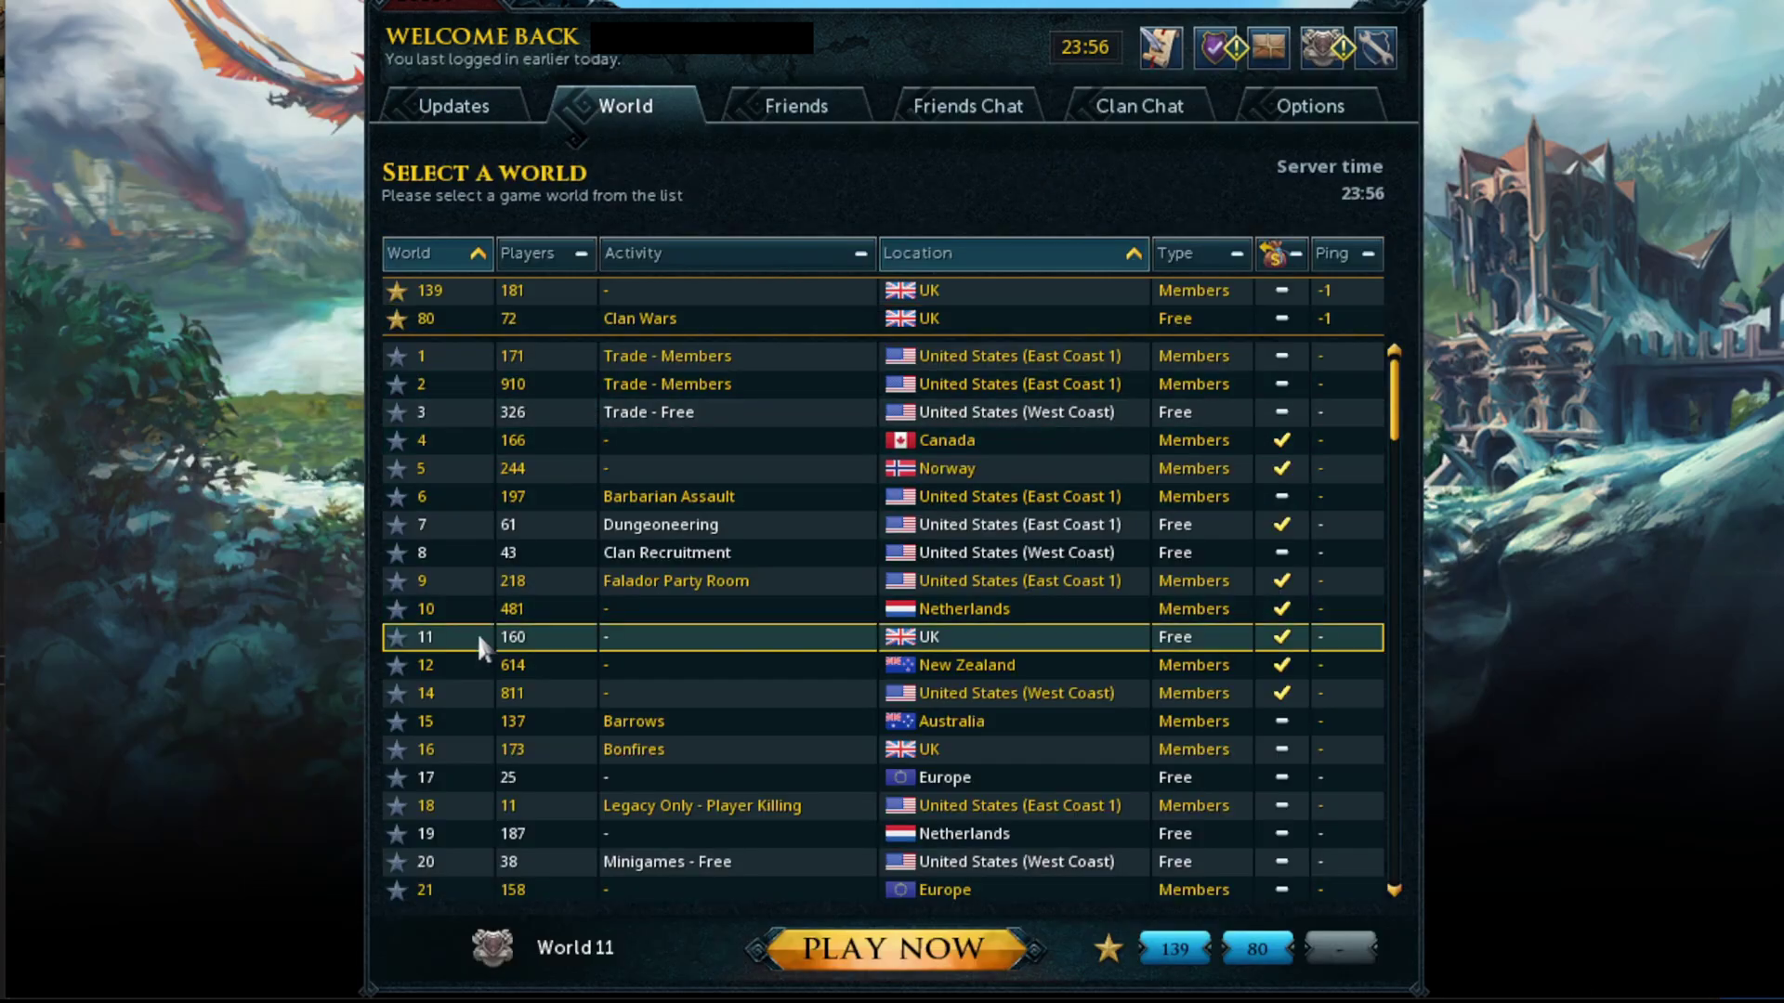
{"action": "left_click", "coordinate": [837, 957]}
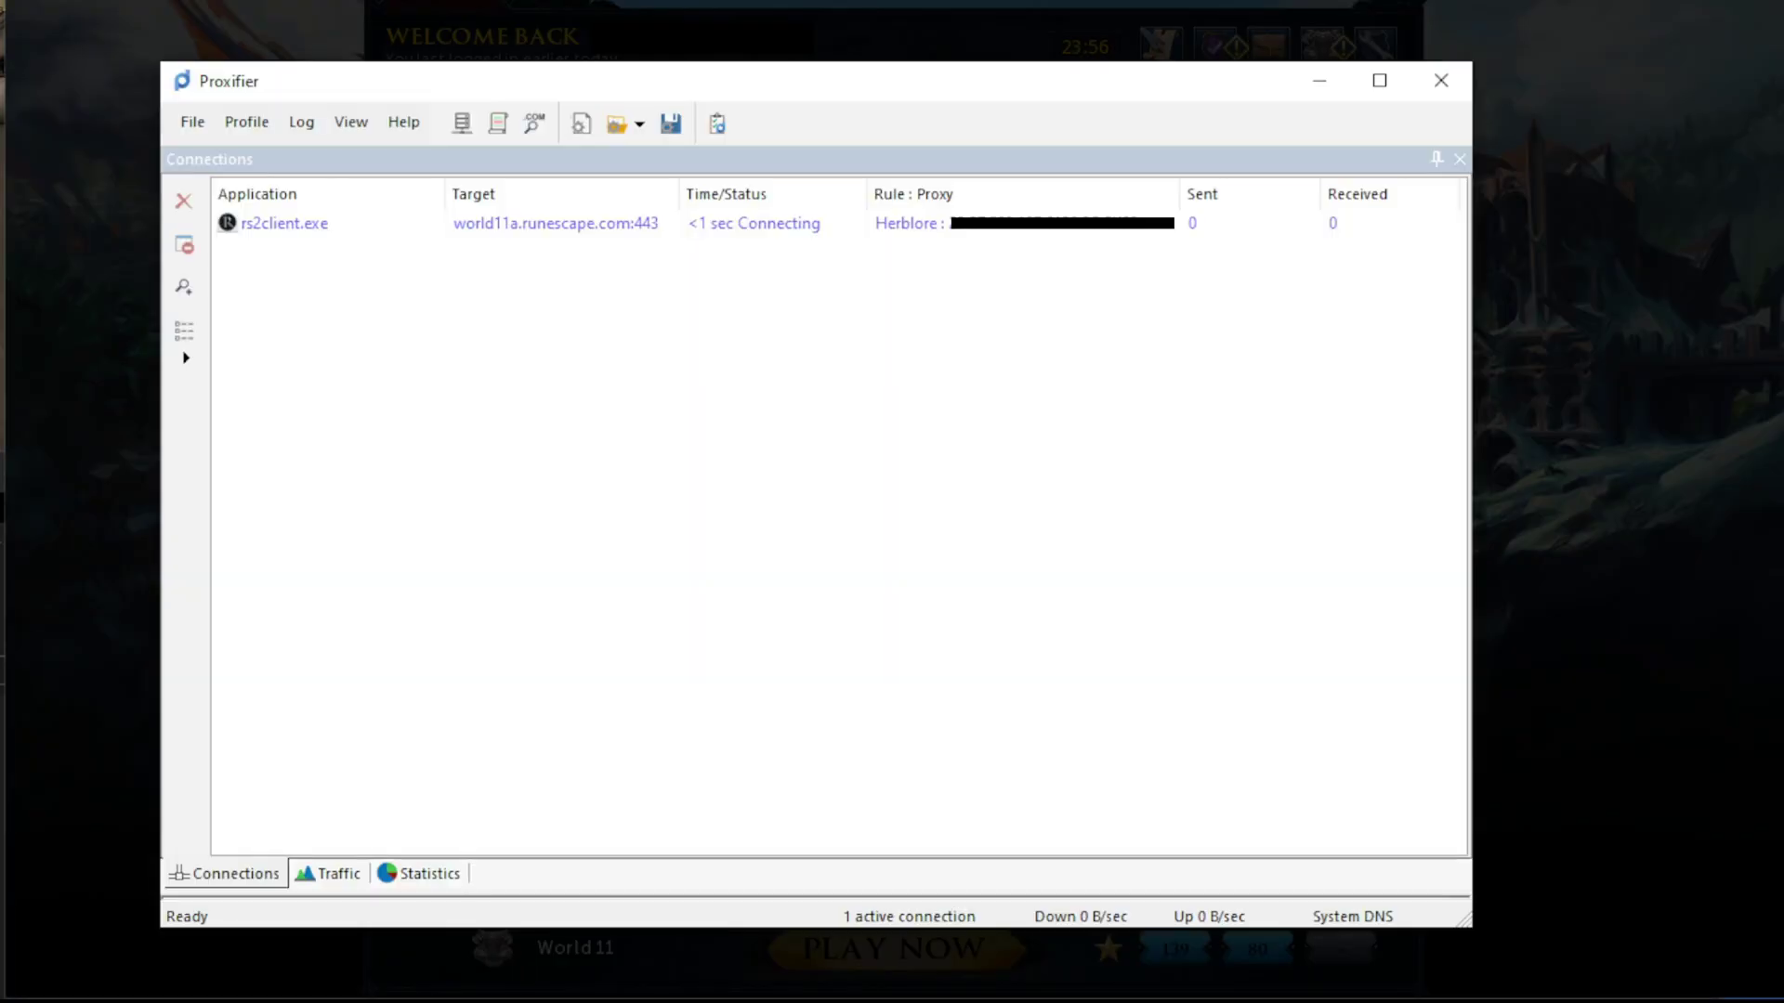